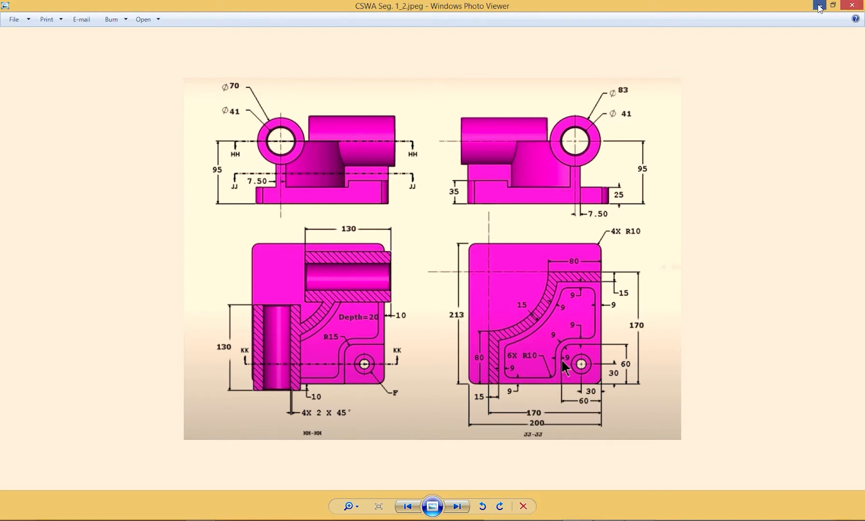
# - Switch from the reference drawing to SOLIDWORKS and create a new part from the Custom 2018 template
pyautogui.click(819, 6)
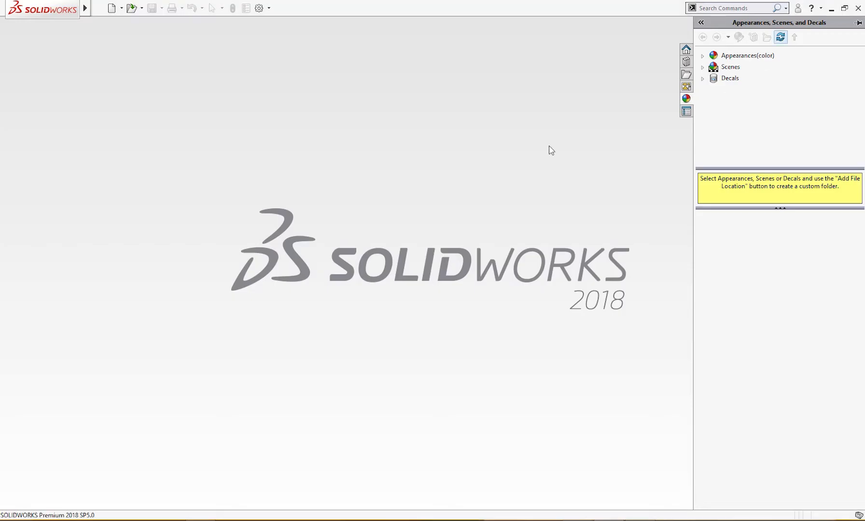
pyautogui.click(112, 8)
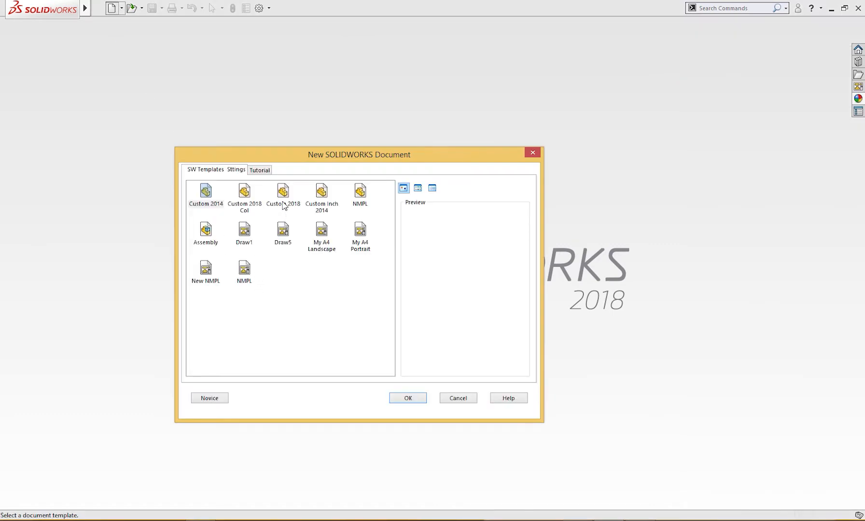
pyautogui.click(289, 200)
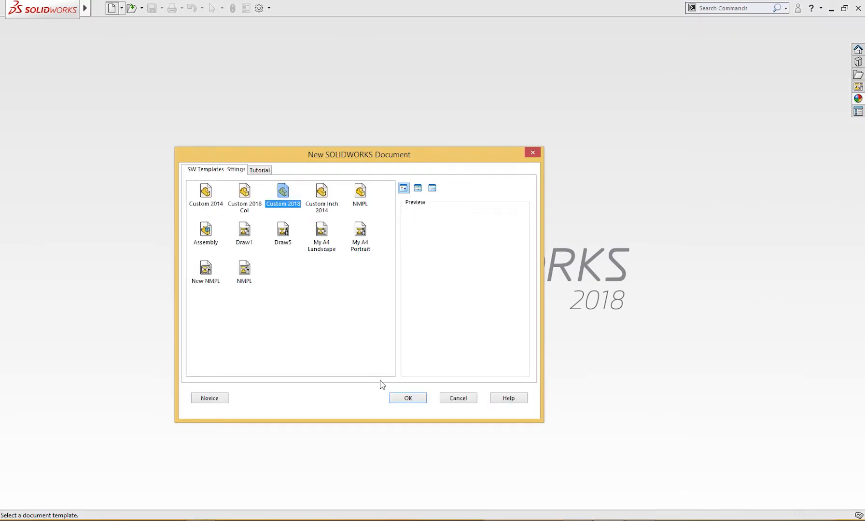
pyautogui.click(401, 395)
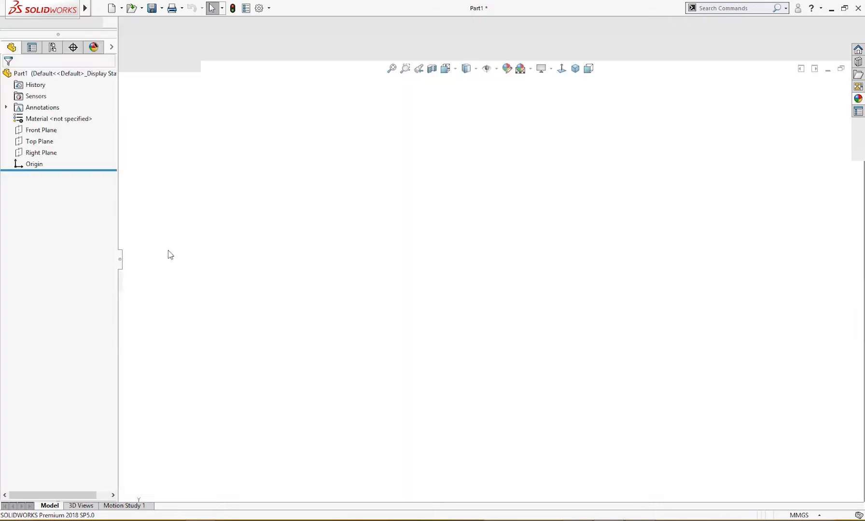
# - Start a sketch on the Top Plane and draw a center rectangle about 91 mm wide, centred on the origin
pyautogui.click(45, 185)
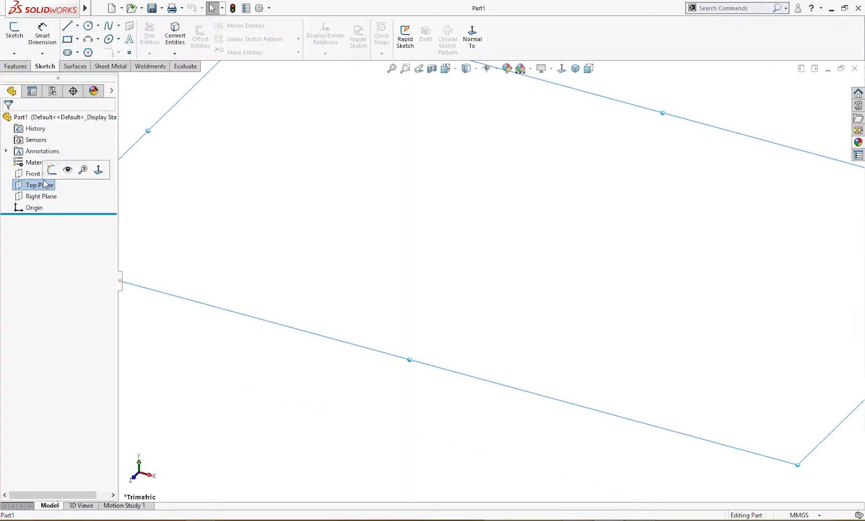
pyautogui.click(50, 173)
pyautogui.moveTo(255, 222); pyautogui.dragTo(220, 224, button='right')
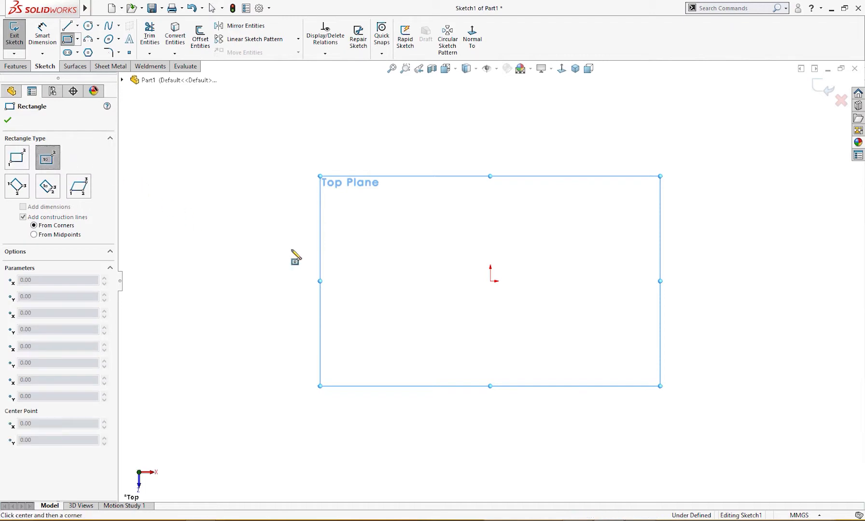
pyautogui.click(490, 280)
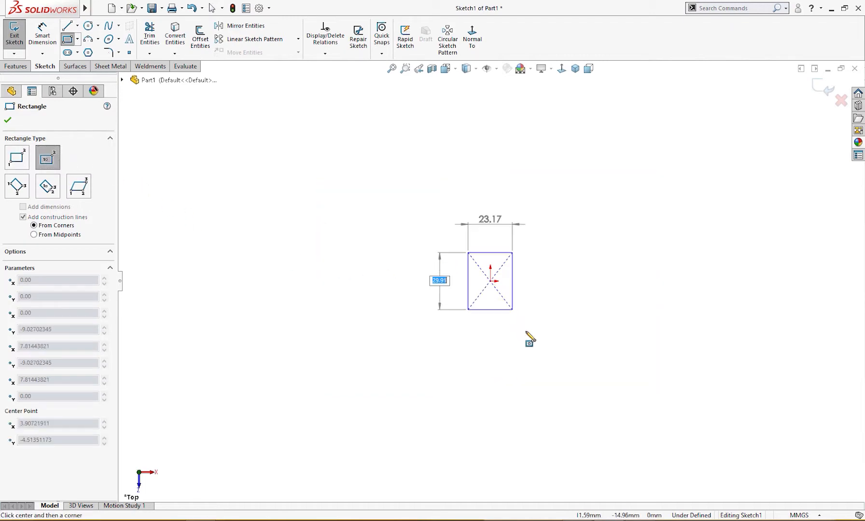
pyautogui.click(577, 378)
# - Dimension the rectangle's lower horizontal side and set it to the reference drawing's overall width of 200 mm
pyautogui.moveTo(625, 411); pyautogui.dragTo(553, 396, button='right')
pyautogui.click(536, 378)
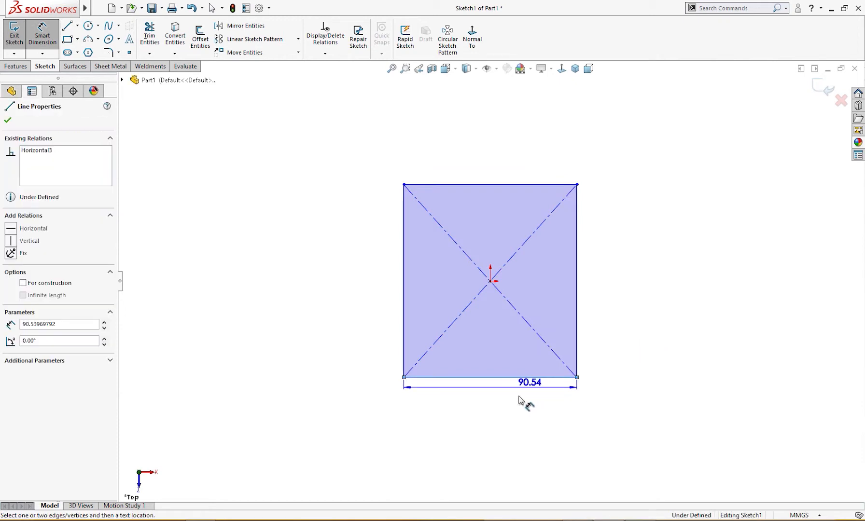
pyautogui.click(505, 411)
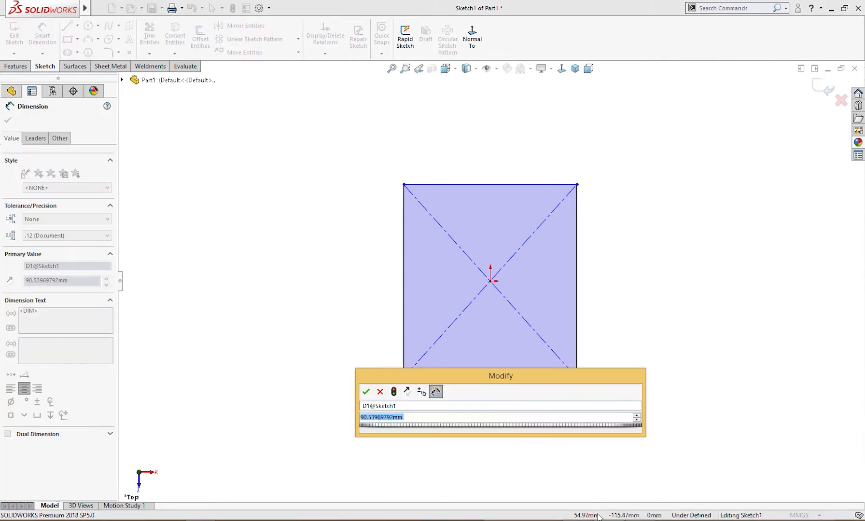
pyautogui.hotkey('alt', 'Tab')
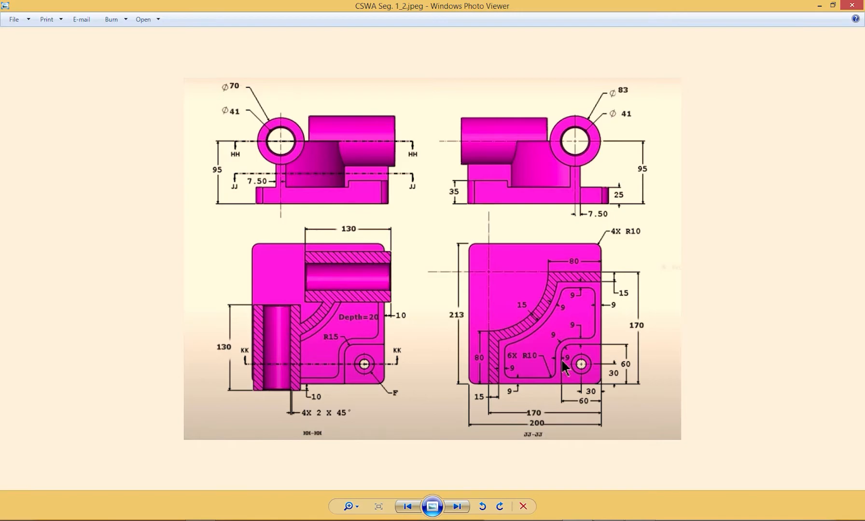
pyautogui.hotkey('alt', 'Tab')
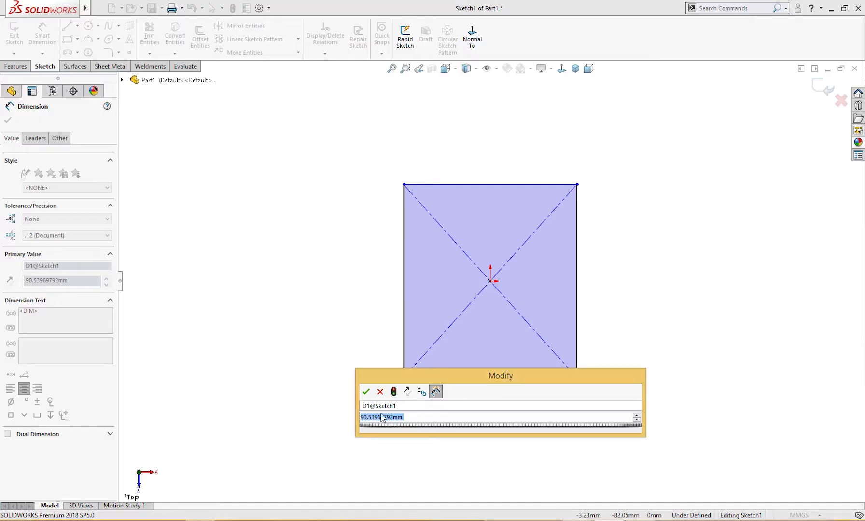
pyautogui.write('200')
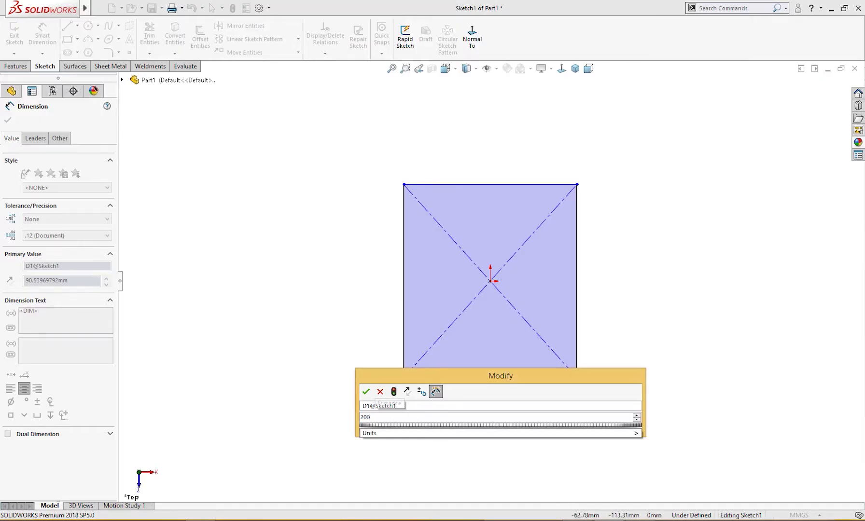
pyautogui.press('Return')
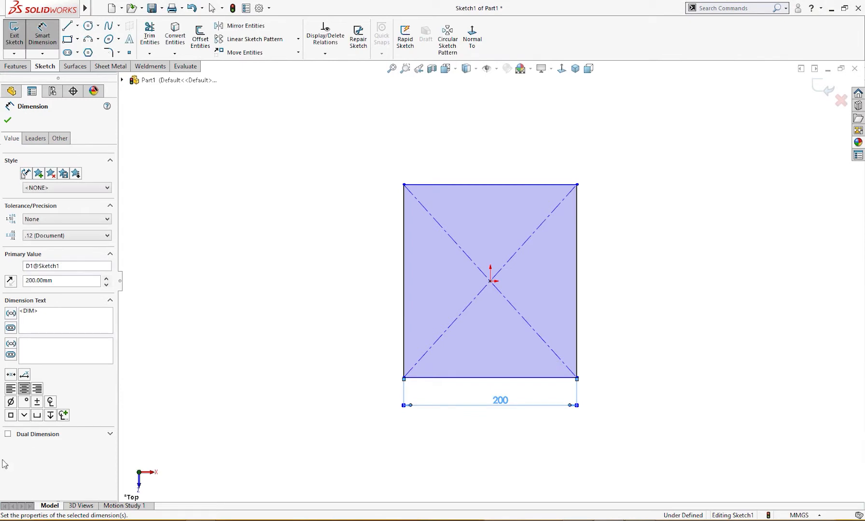
# - Dimension the rectangle's vertical side and set it to 213 mm
pyautogui.click(404, 314)
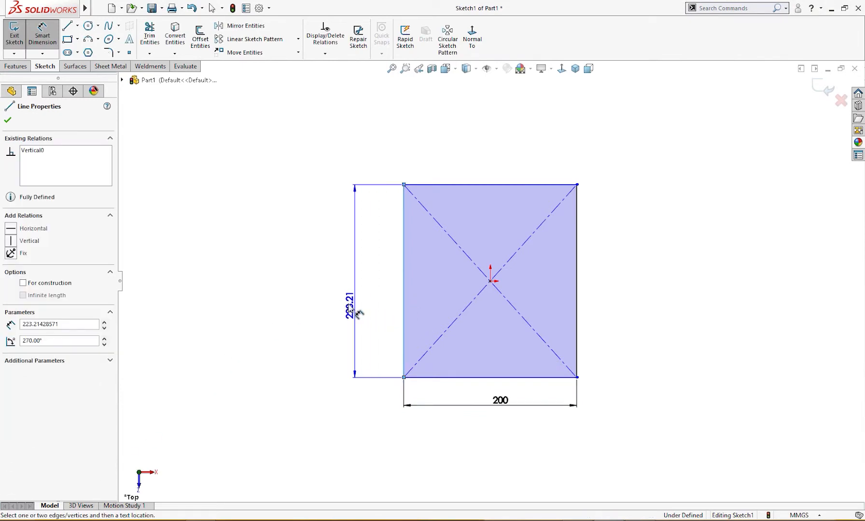
pyautogui.click(356, 315)
pyautogui.write('23')
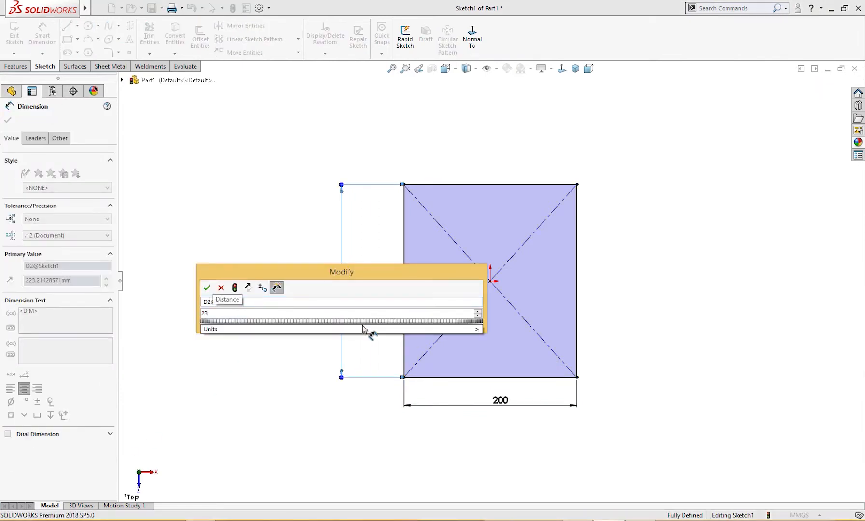
pyautogui.write('1')
pyautogui.write('13')
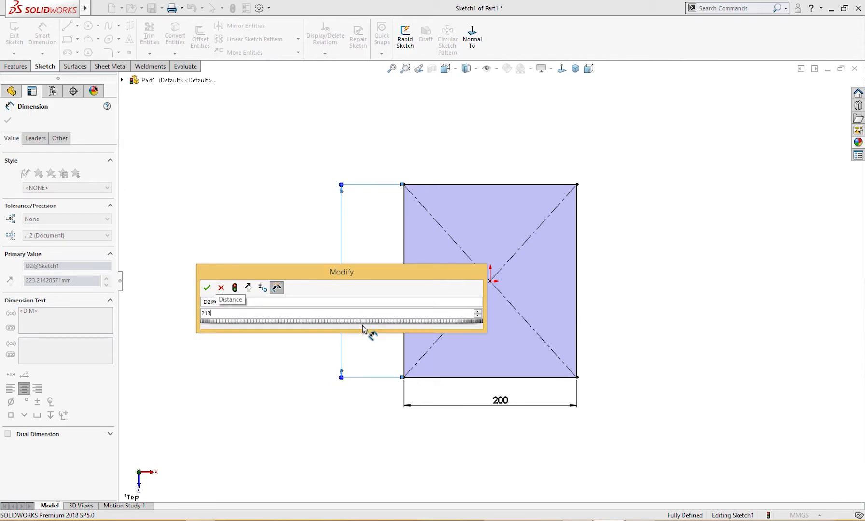
pyautogui.press('Return')
pyautogui.click(598, 202)
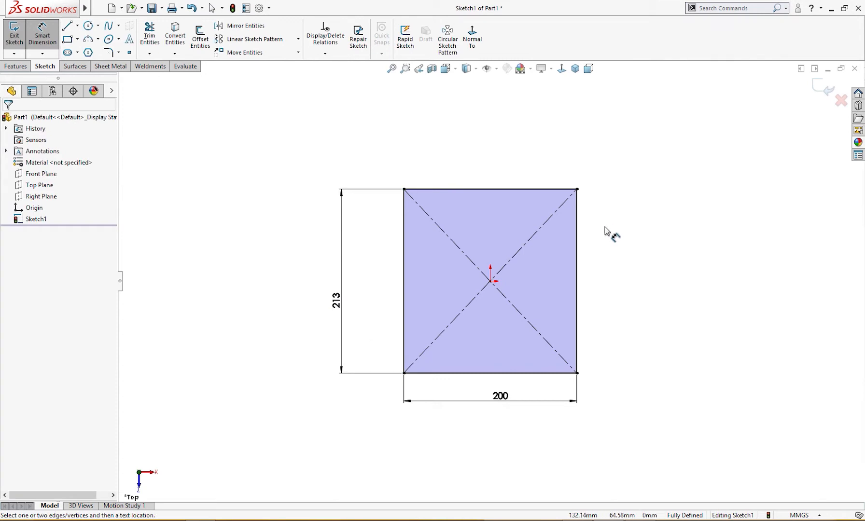
# - Check the base thickness in the reference drawing and extrude the rectangle as a blind boss 25 mm deep
pyautogui.moveTo(577, 520)
pyautogui.click(577, 470)
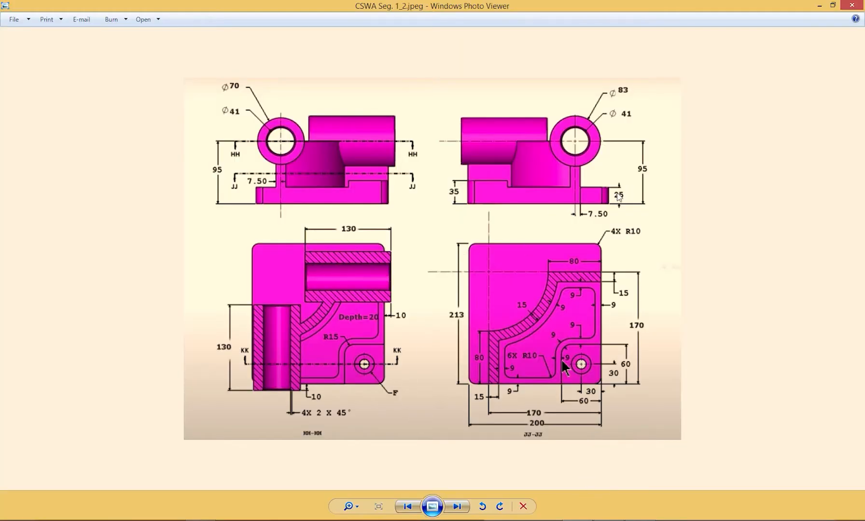
pyautogui.click(818, 6)
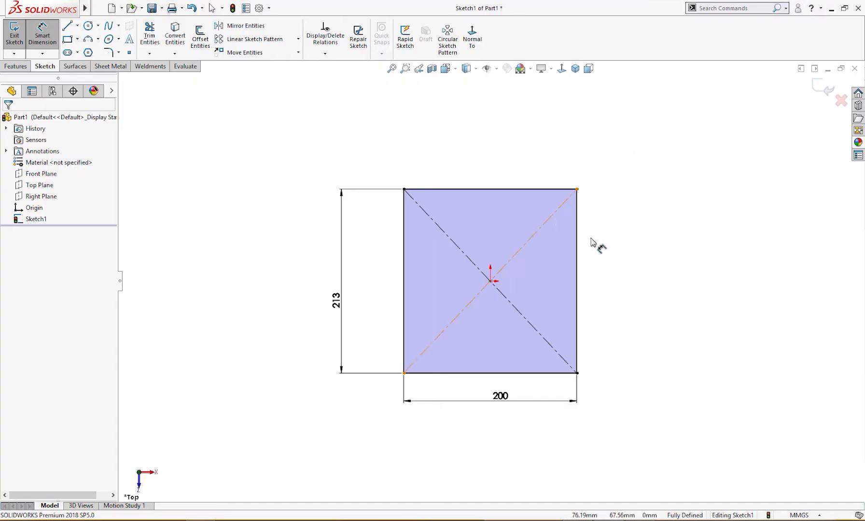
pyautogui.click(577, 244)
pyautogui.press('s')
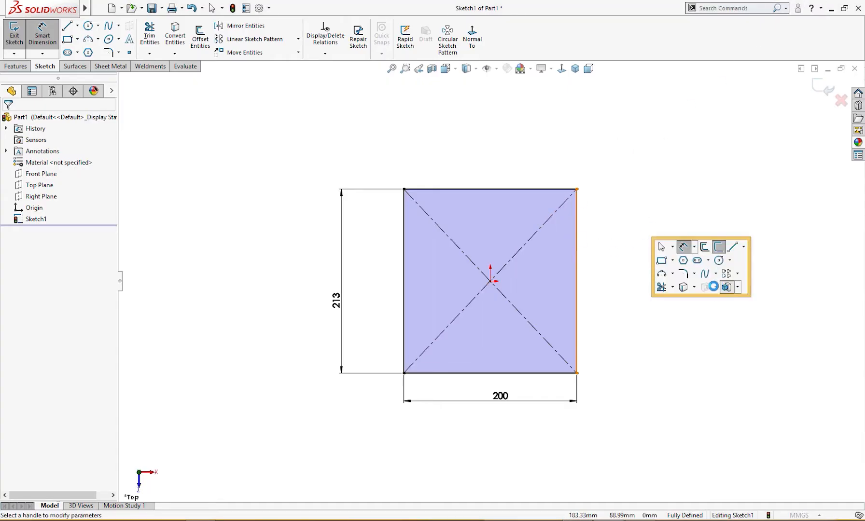
pyautogui.click(725, 287)
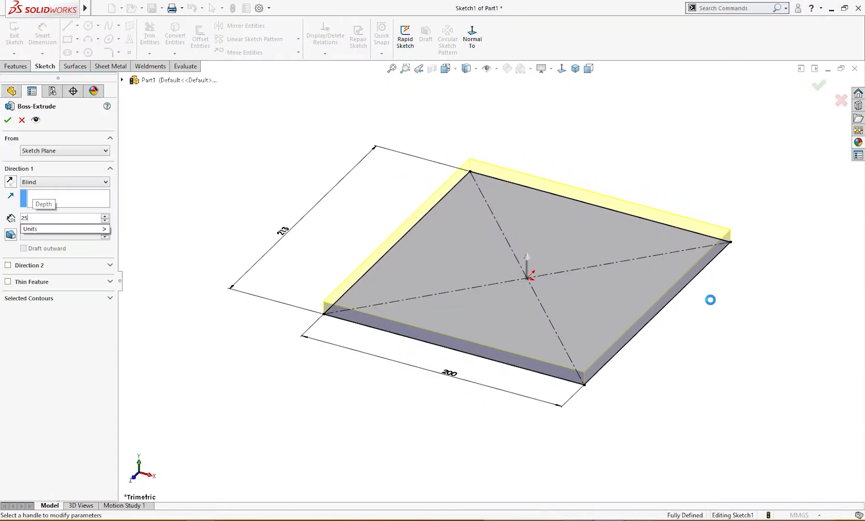
pyautogui.write('25')
pyautogui.press('Return')
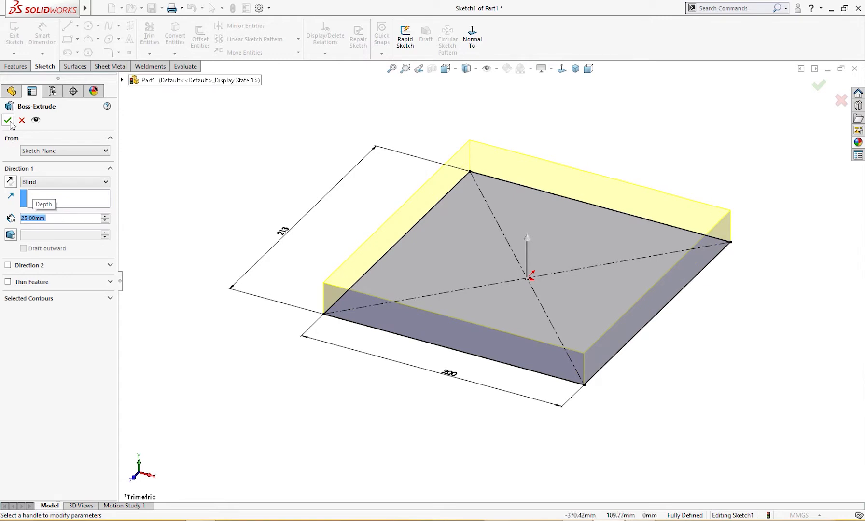
pyautogui.click(9, 123)
pyautogui.moveTo(189, 191)
pyautogui.mouseDown(button='middle')
pyautogui.moveTo(213, 195)
pyautogui.moveTo(191, 184)
pyautogui.mouseUp(button='middle')
pyautogui.moveTo(208, 173); pyautogui.dragTo(248, 140, button='right')
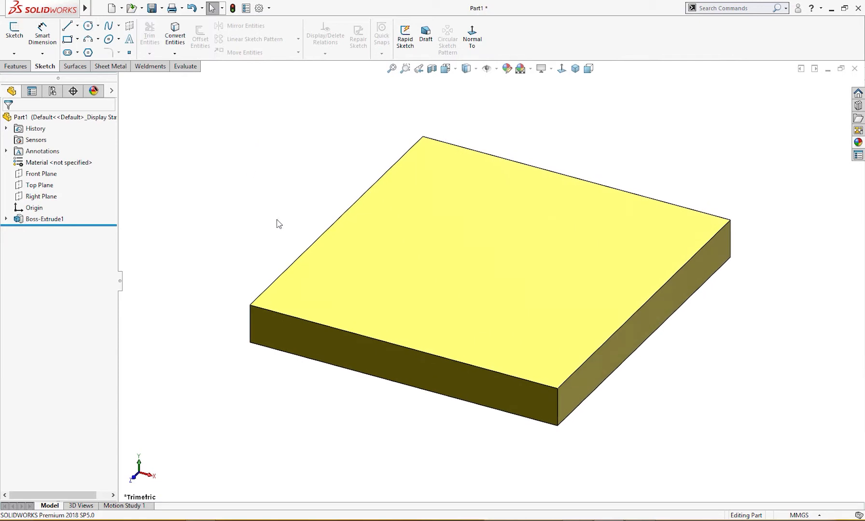
# - Remove the satin finish appearance from the part, turn off RealView Graphics, and return to the feature tree
pyautogui.click(94, 91)
pyautogui.rightClick(65, 152)
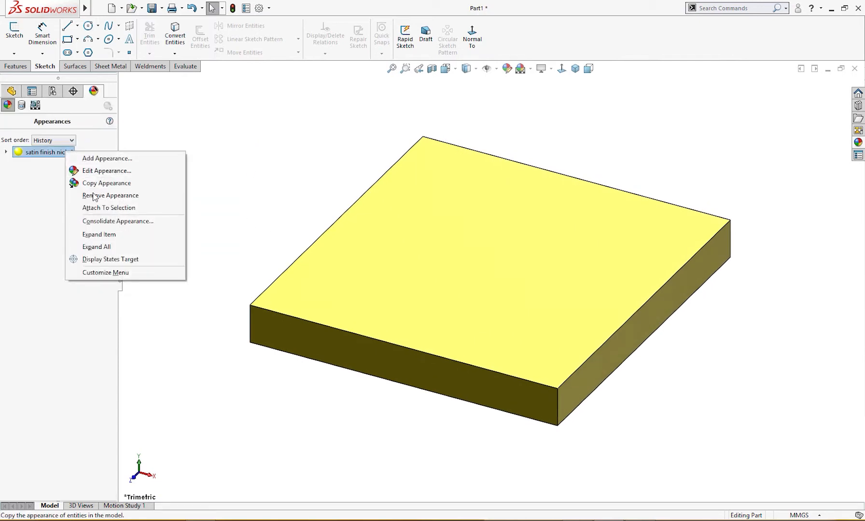
pyautogui.click(96, 195)
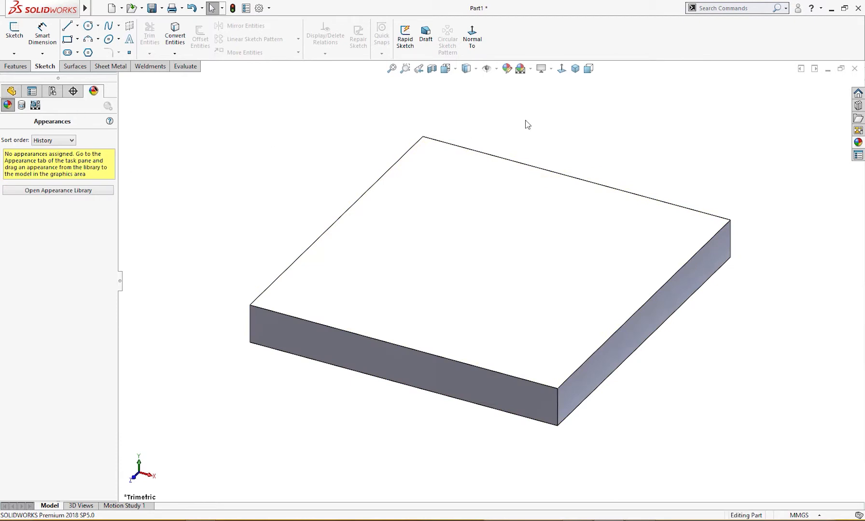
pyautogui.click(543, 68)
pyautogui.click(555, 83)
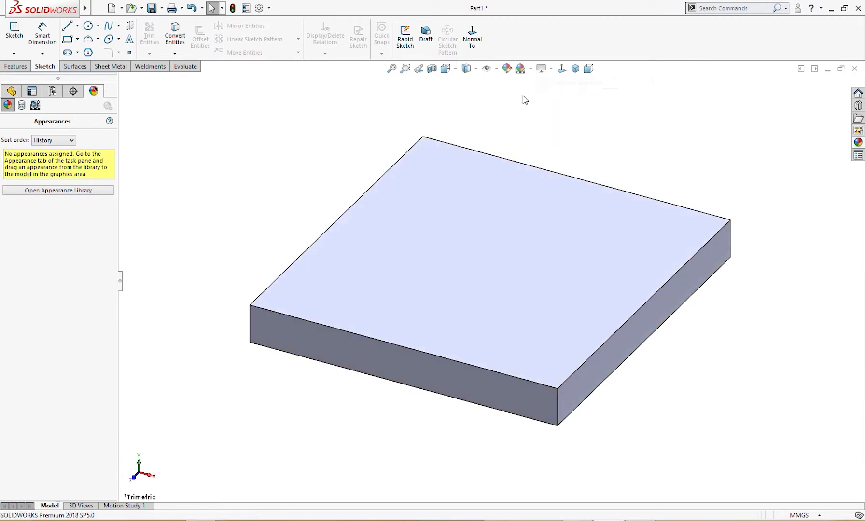
pyautogui.moveTo(525, 99); pyautogui.dragTo(437, 121, button='middle')
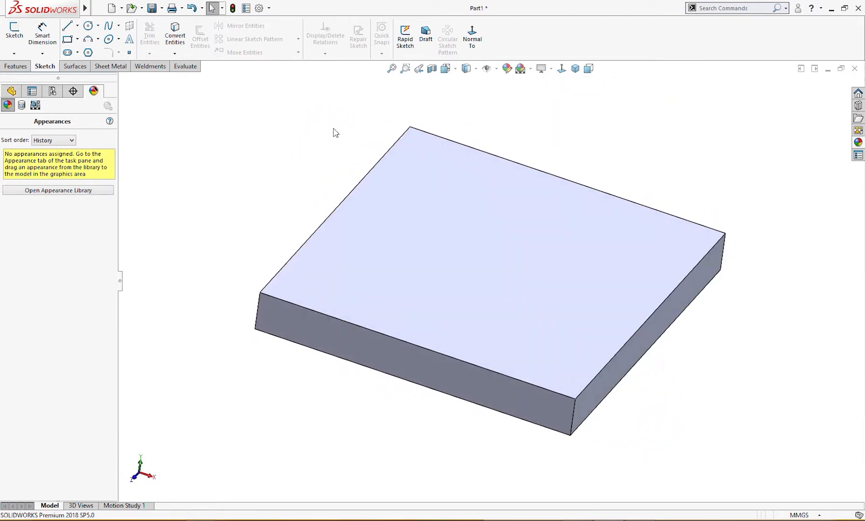
pyautogui.hotkey('ctrl', '7')
pyautogui.click(11, 91)
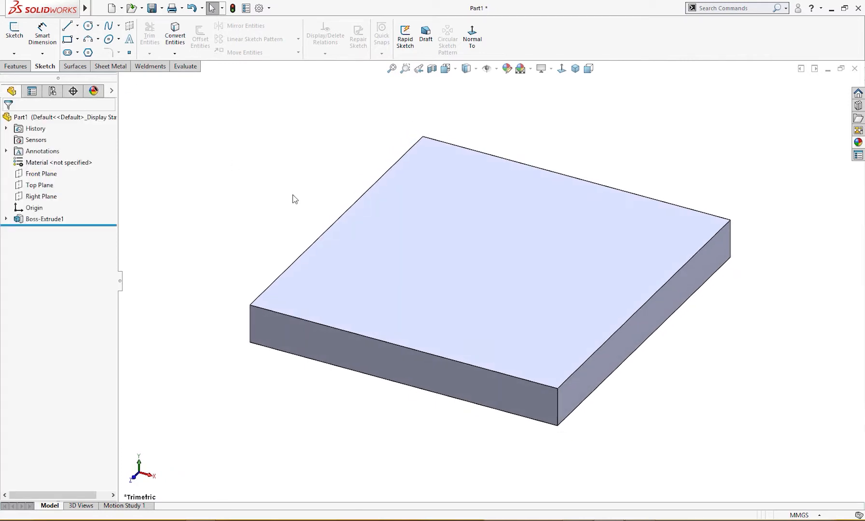
# - On the base's upper face, sketch a vertical line about 117 mm, a tangent arc about R54, and a horizontal line about 108 mm
pyautogui.scroll(2, 433, 310)
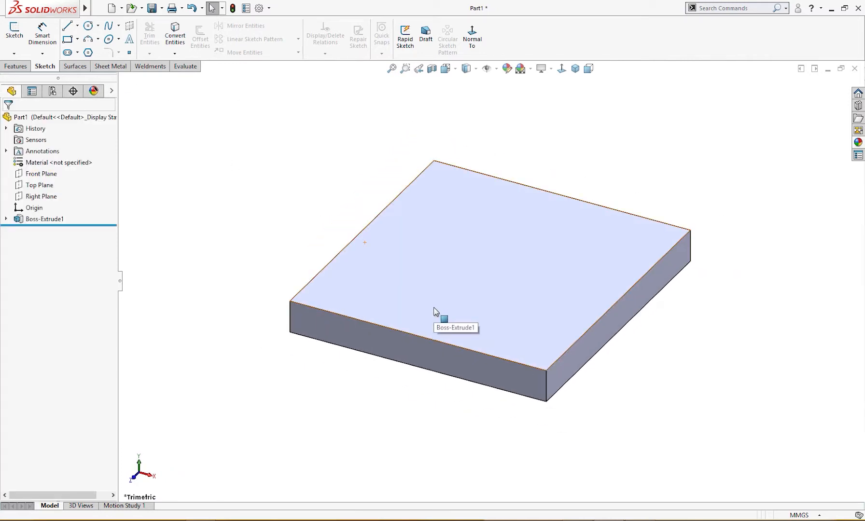
pyautogui.click(473, 287)
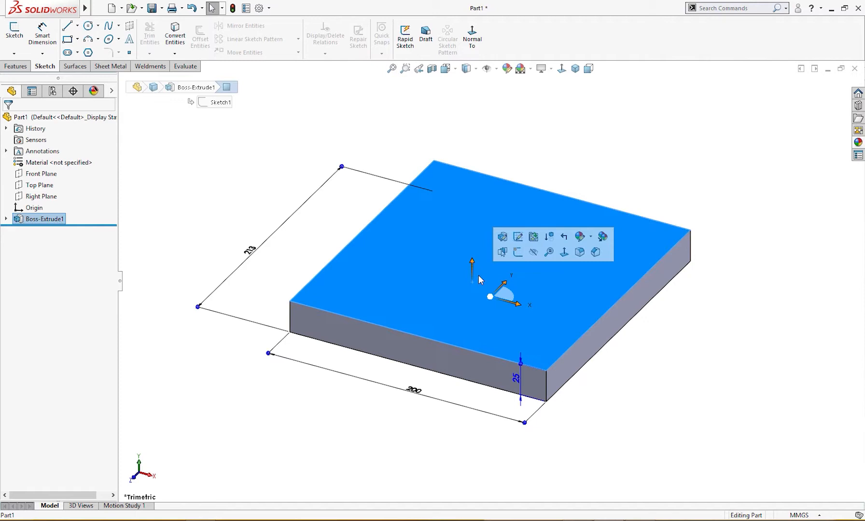
pyautogui.click(519, 255)
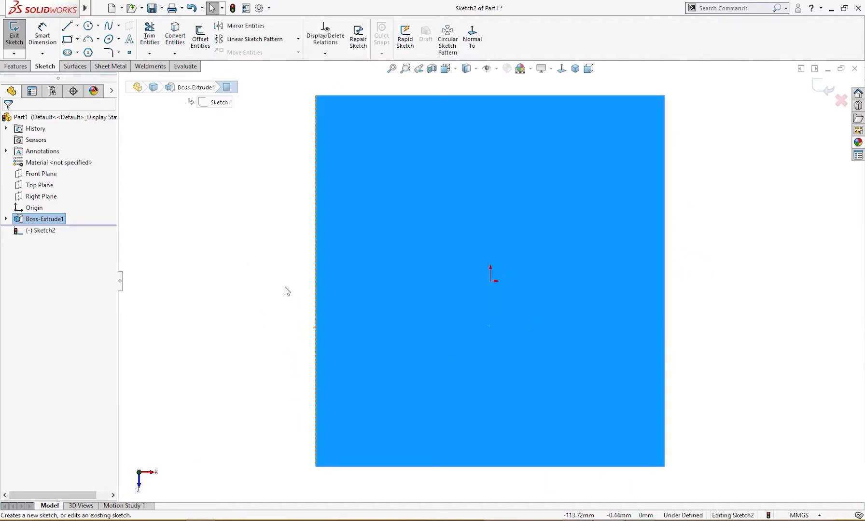
pyautogui.moveTo(291, 282); pyautogui.dragTo(263, 313, button='right')
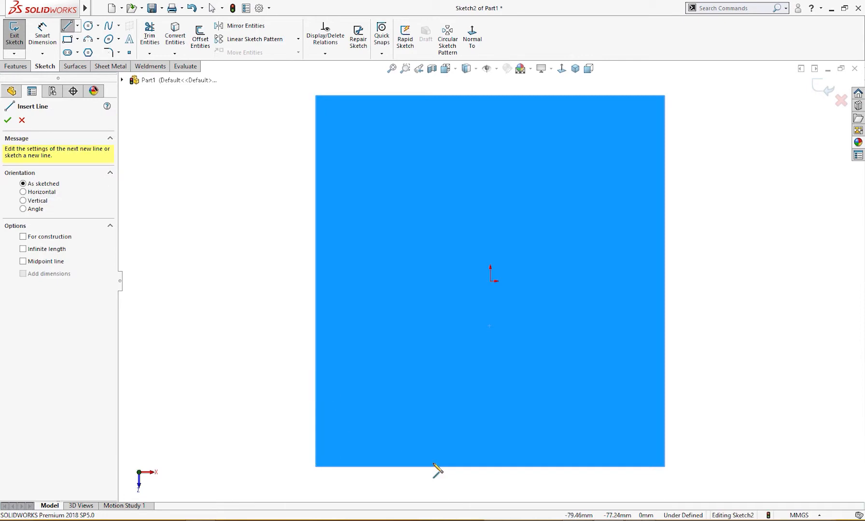
pyautogui.click(382, 466)
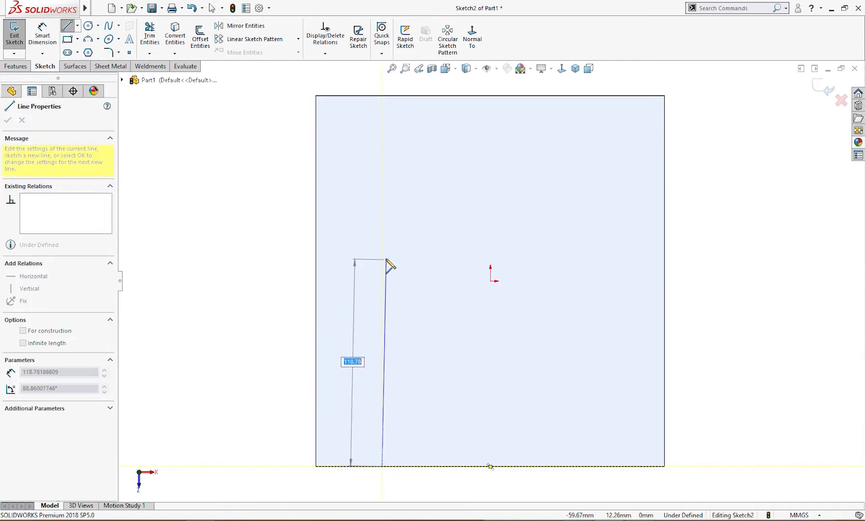
pyautogui.click(383, 263)
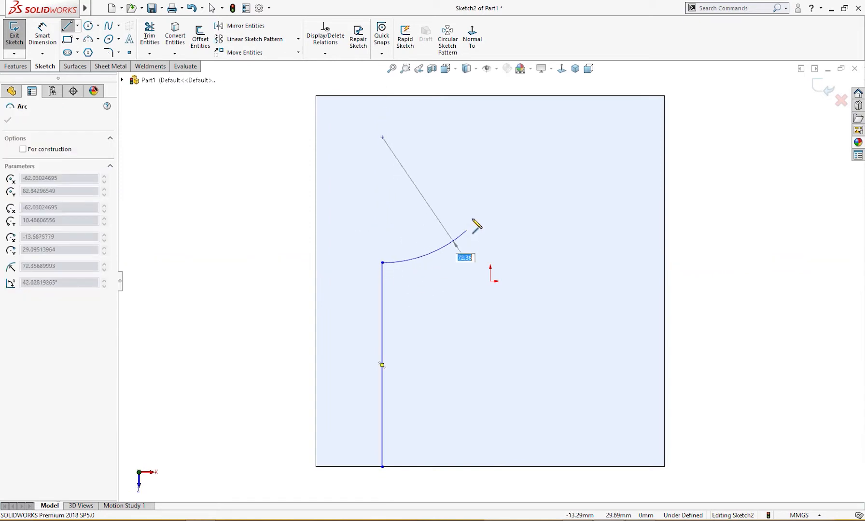
pyautogui.click(475, 169)
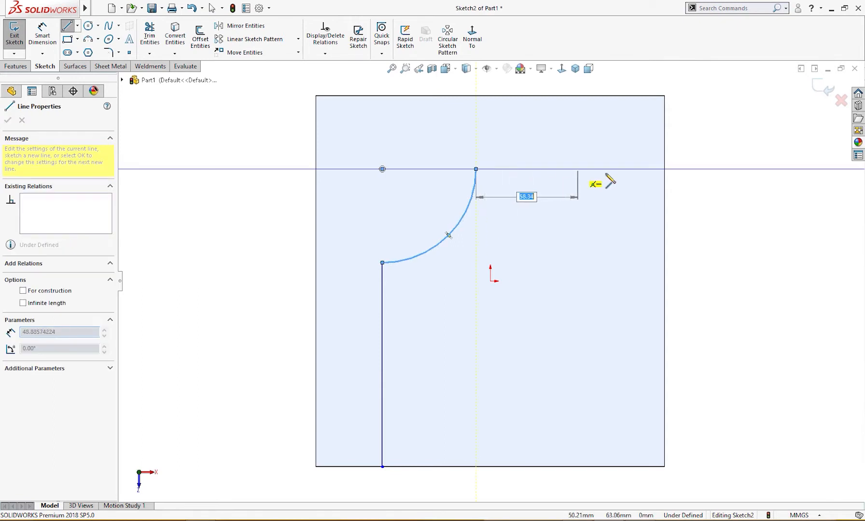
pyautogui.click(665, 169)
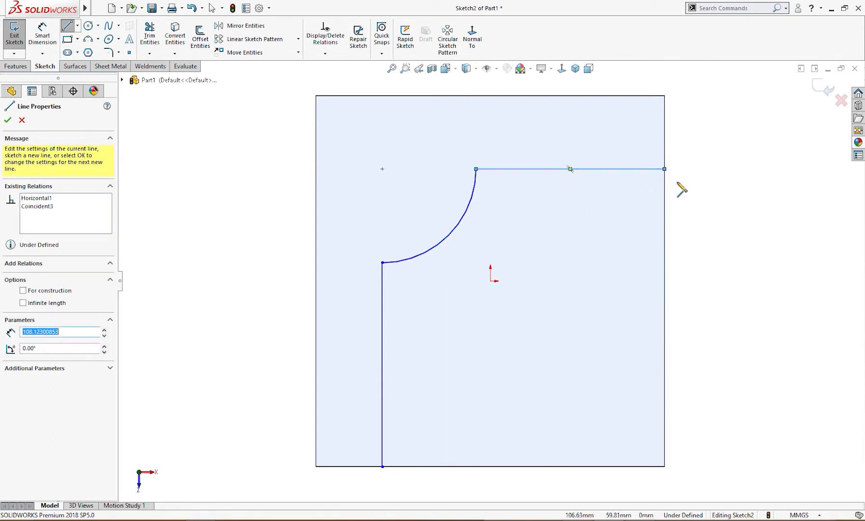
pyautogui.press('Escape')
pyautogui.press('Escape')
# - Dimension the horizontal line of the wall profile and set its length to 80 mm
pyautogui.moveTo(713, 267); pyautogui.dragTo(708, 188, button='right')
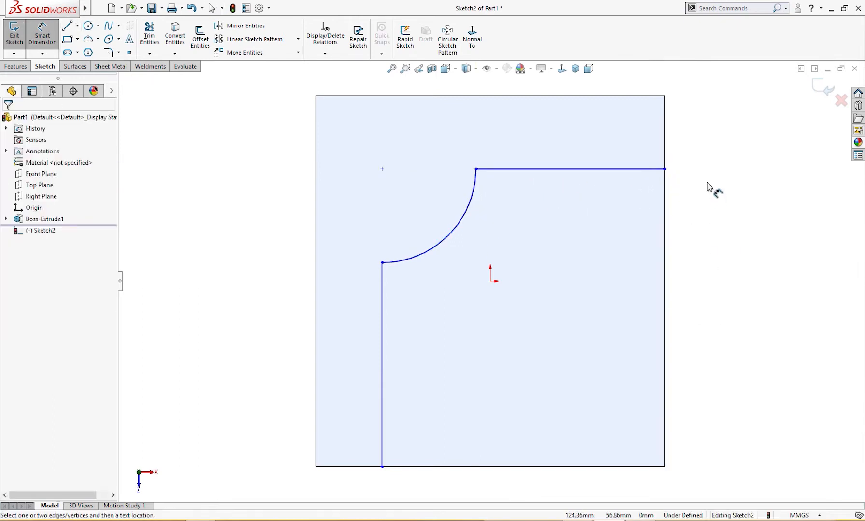
pyautogui.click(626, 174)
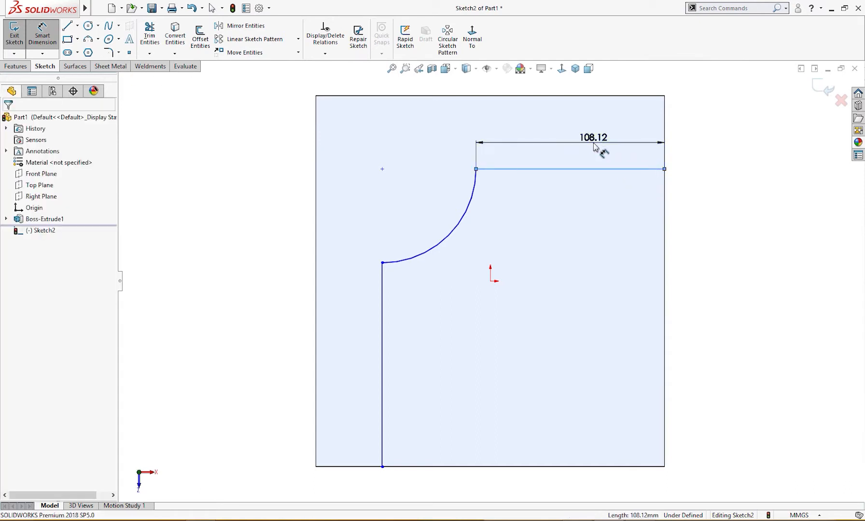
pyautogui.click(603, 153)
pyautogui.write('80')
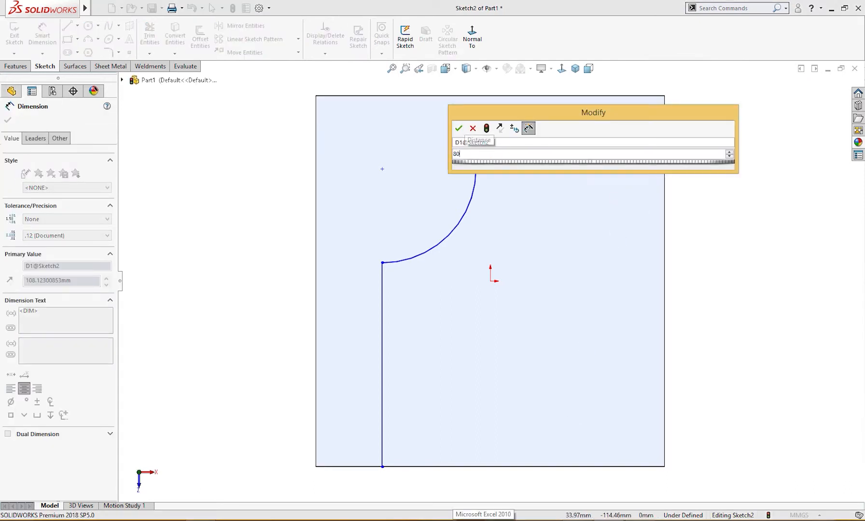
pyautogui.press('Return')
# - Dimension the vertical line of the wall profile and set its length to 80 mm
pyautogui.click(383, 419)
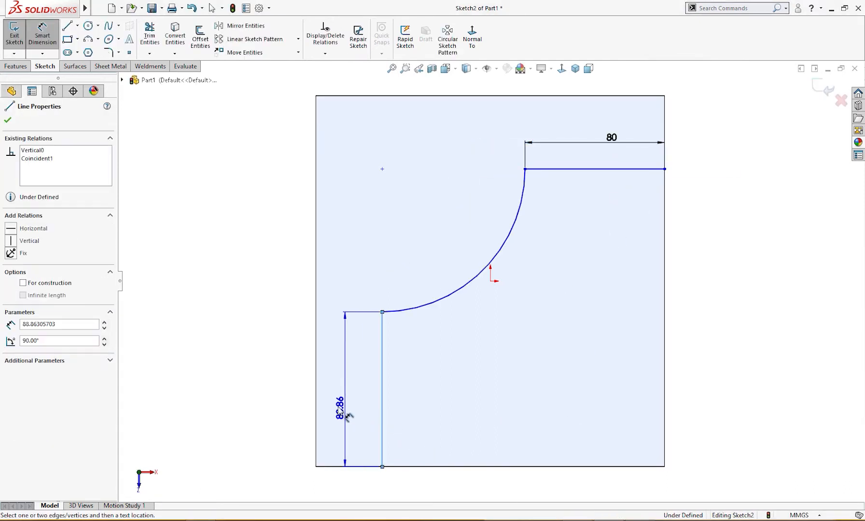
pyautogui.click(338, 410)
pyautogui.write('5')
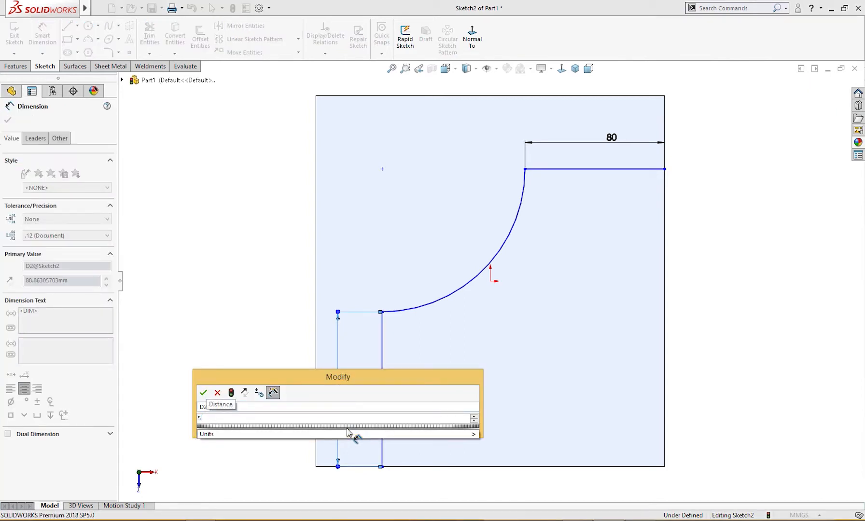
pyautogui.press('BackSpace')
pyautogui.write('80')
pyautogui.press('Return')
pyautogui.press('Escape')
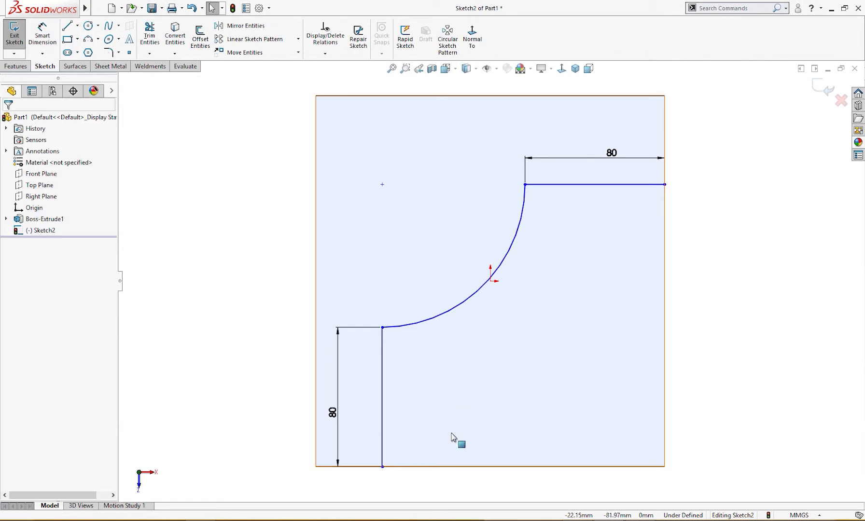
# - Dimension the distance between the profile's vertical line and the base's opposite side edge and set it to 170 mm
pyautogui.scroll(1, 450, 433)
pyautogui.moveTo(411, 471); pyautogui.dragTo(419, 418, button='right')
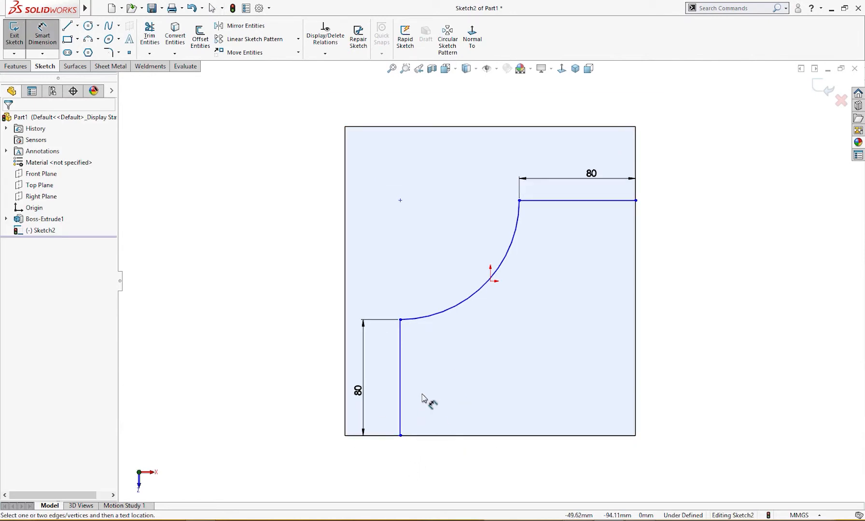
pyautogui.click(400, 416)
pyautogui.click(635, 423)
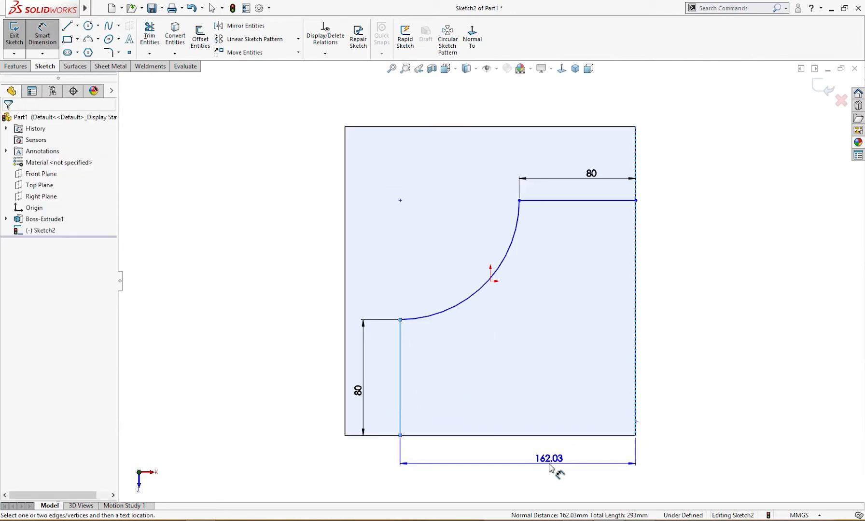
pyautogui.click(536, 480)
pyautogui.write('170')
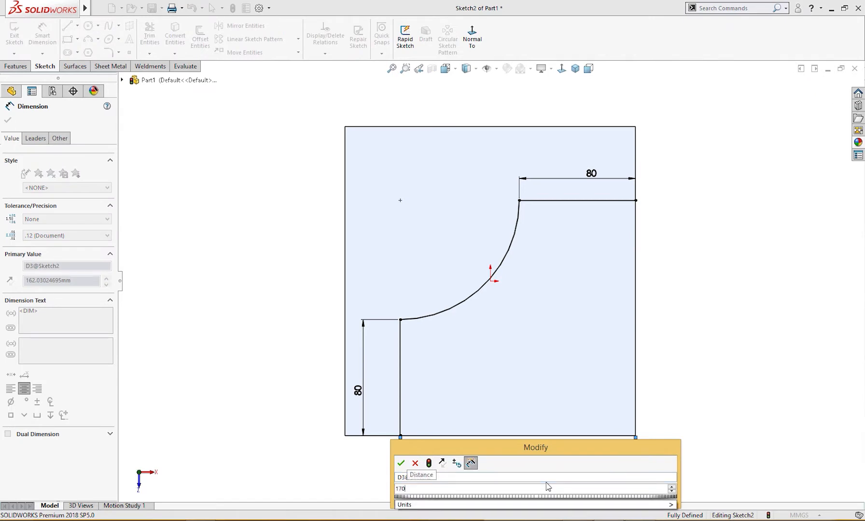
pyautogui.press('Return')
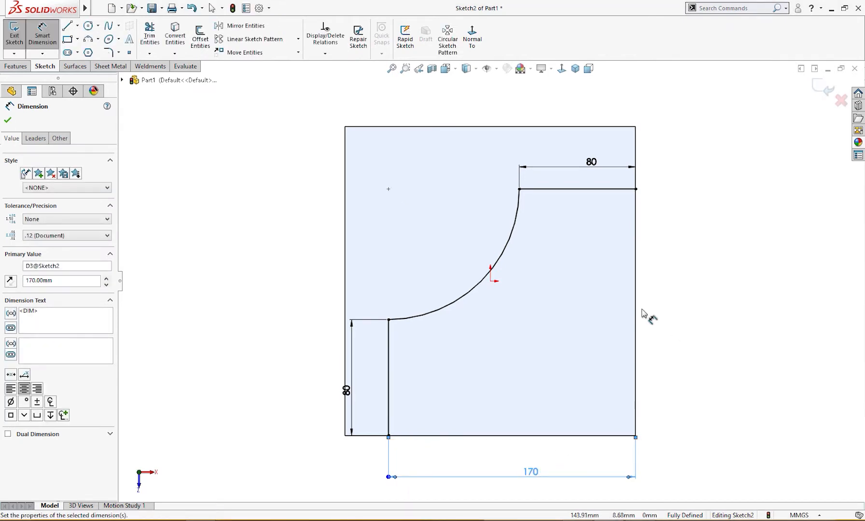
# - Check the wall dimensions in the reference drawing and preview the radius of the profile's arc
pyautogui.press('f')
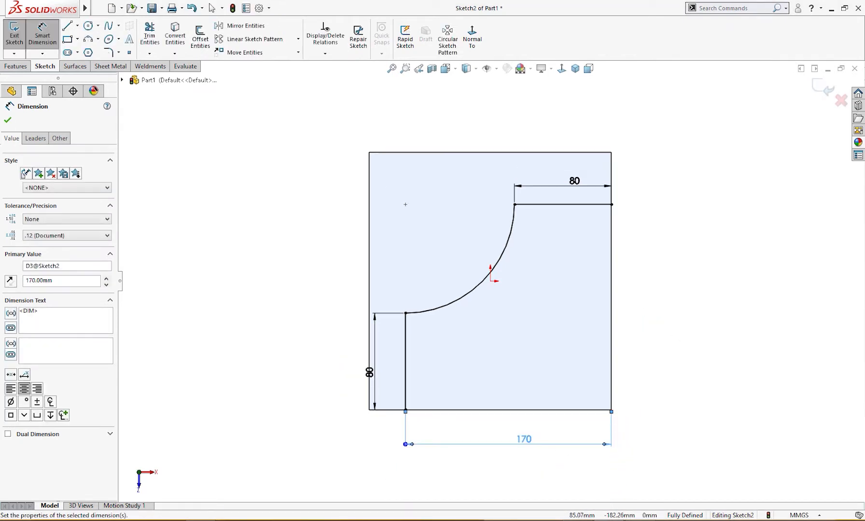
pyautogui.hotkey('alt', 'Tab')
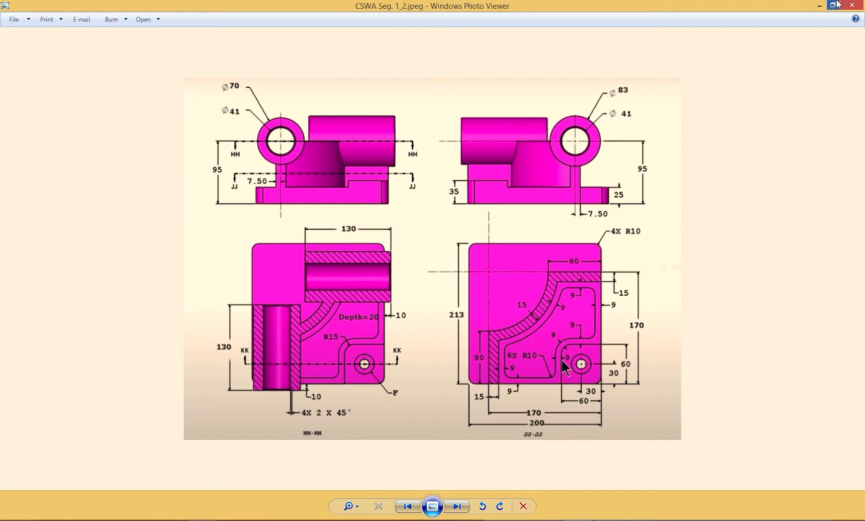
pyautogui.click(820, 6)
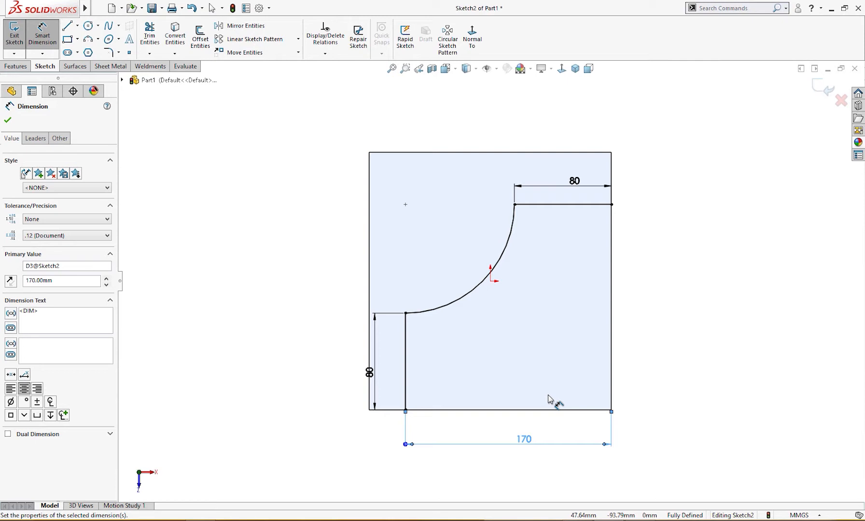
pyautogui.click(467, 301)
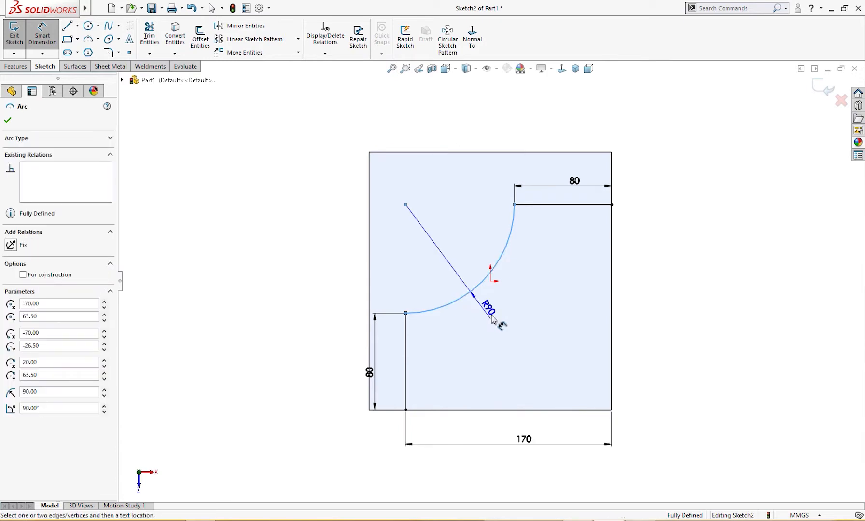
pyautogui.press('Escape')
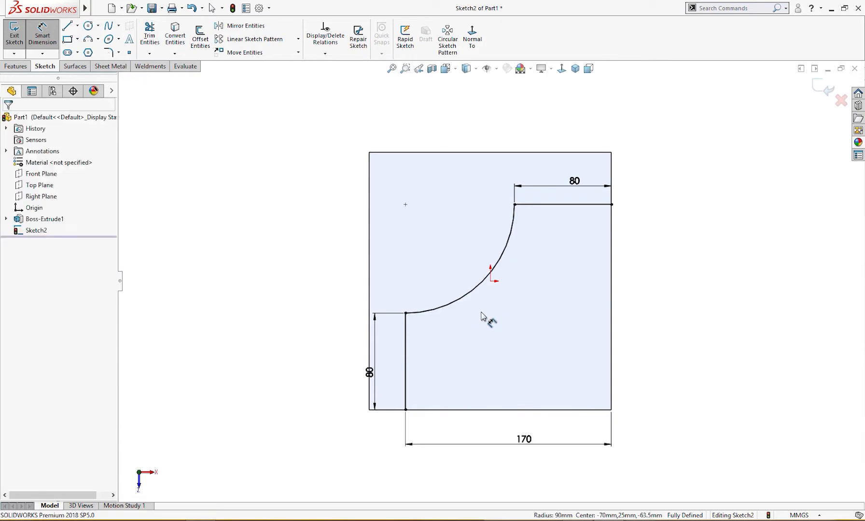
# - Offset the whole line-and-arc chain 15 mm toward the inside of the base, keeping the added dimension
pyautogui.click(200, 36)
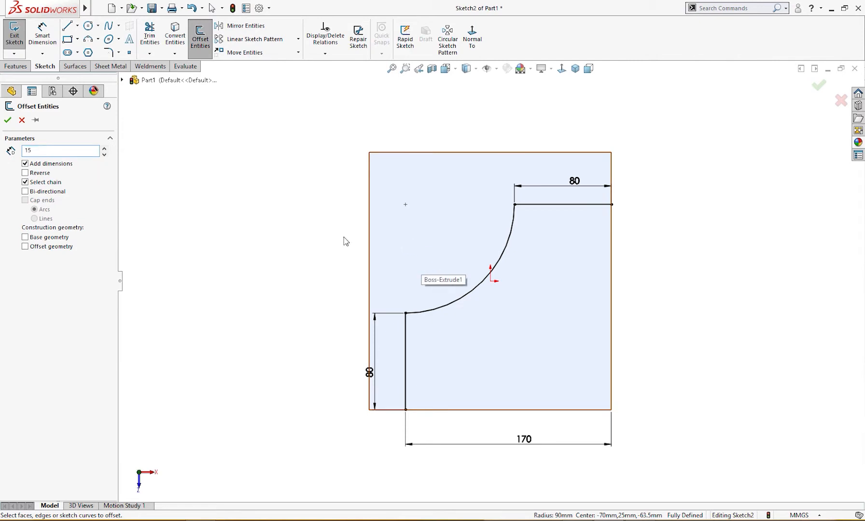
pyautogui.click(481, 288)
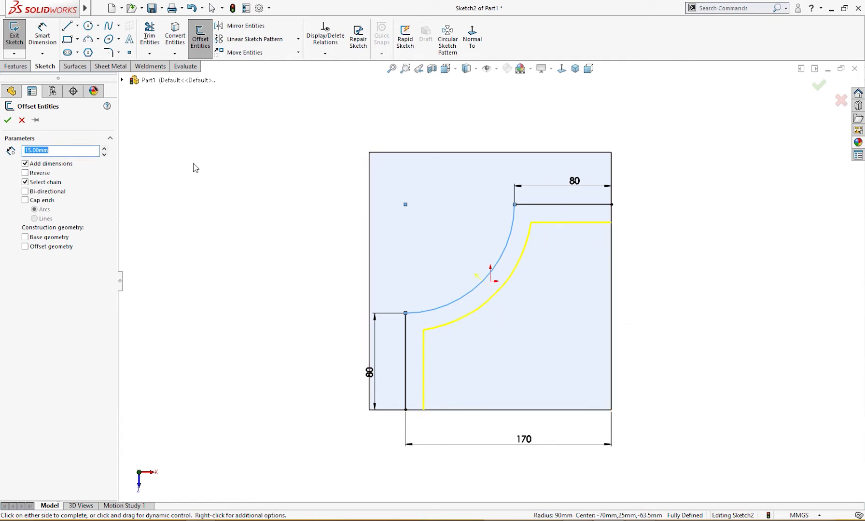
pyautogui.click(11, 120)
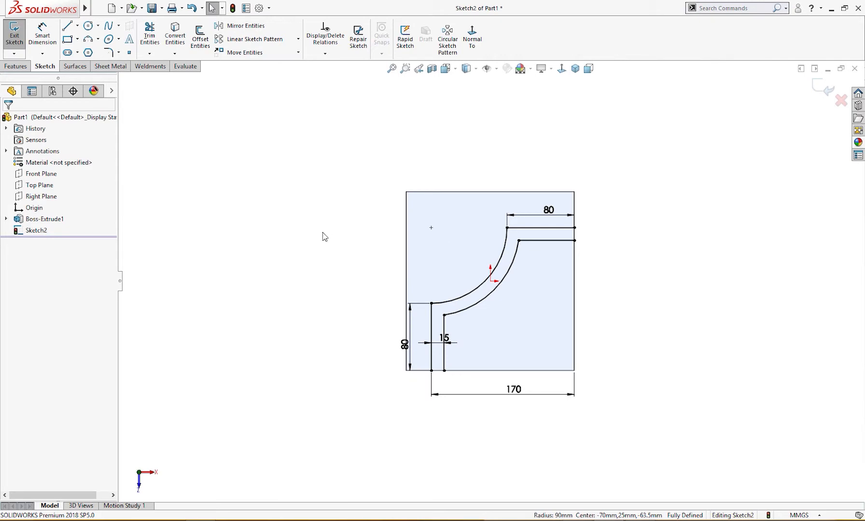
# - Close both open ends of the wall profile with straight lines along the base edges and exit the sketch
pyautogui.press('l')
pyautogui.scroll(-5, 463, 376)
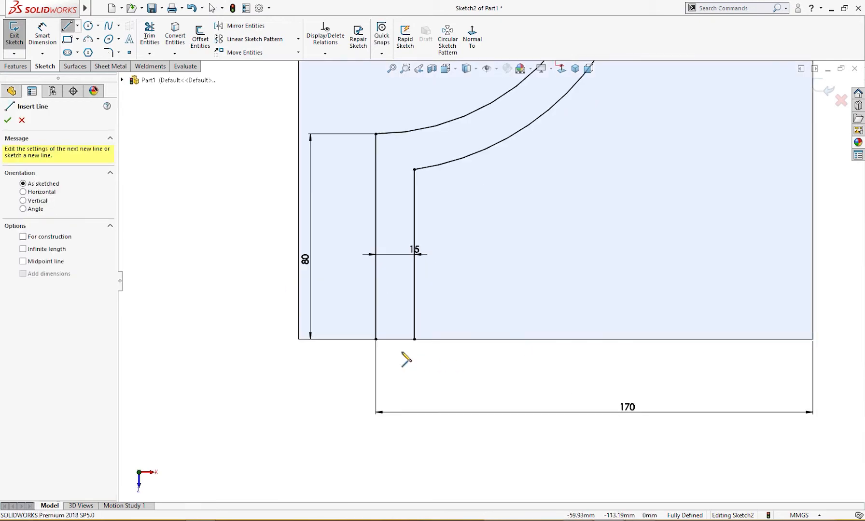
pyautogui.click(376, 339)
pyautogui.click(414, 339)
pyautogui.scroll(5, 550, 343)
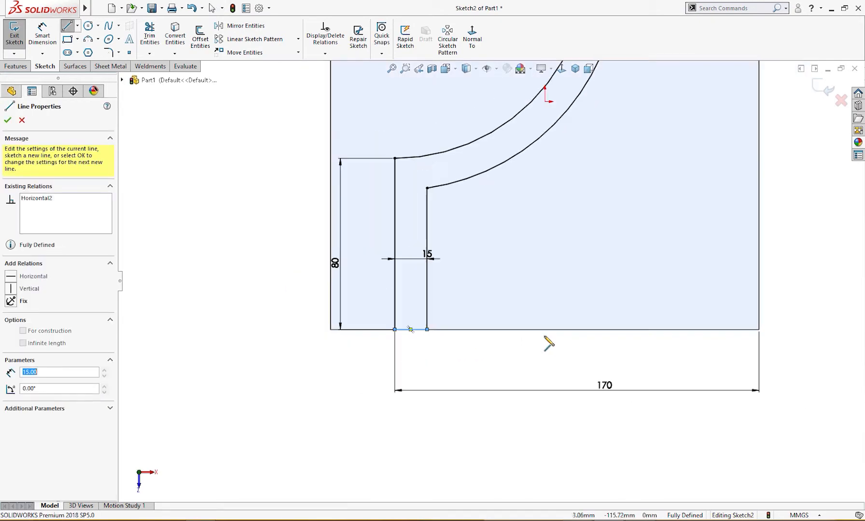
pyautogui.scroll(-5, 630, 95)
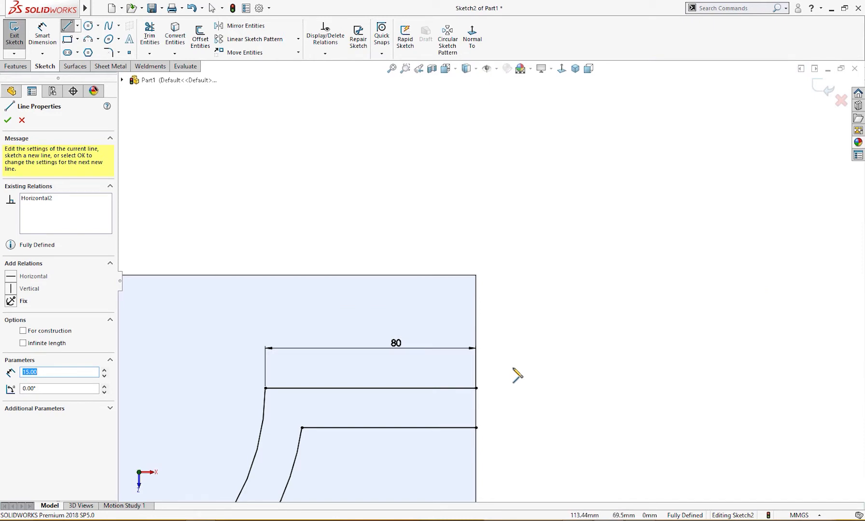
pyautogui.click(476, 388)
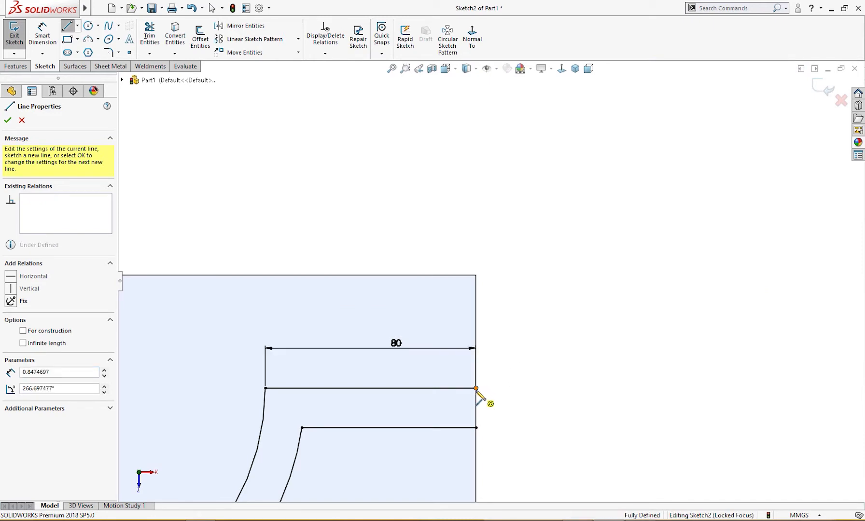
pyautogui.click(476, 428)
pyautogui.scroll(7, 553, 427)
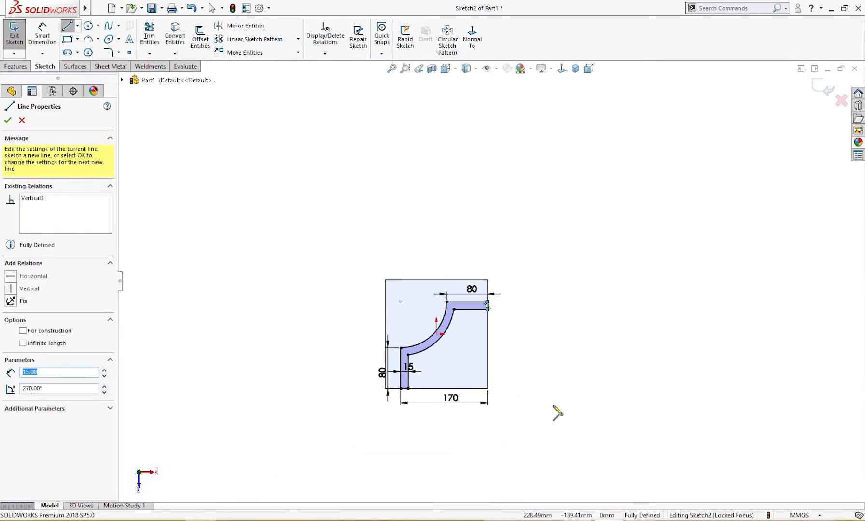
pyautogui.press('Escape')
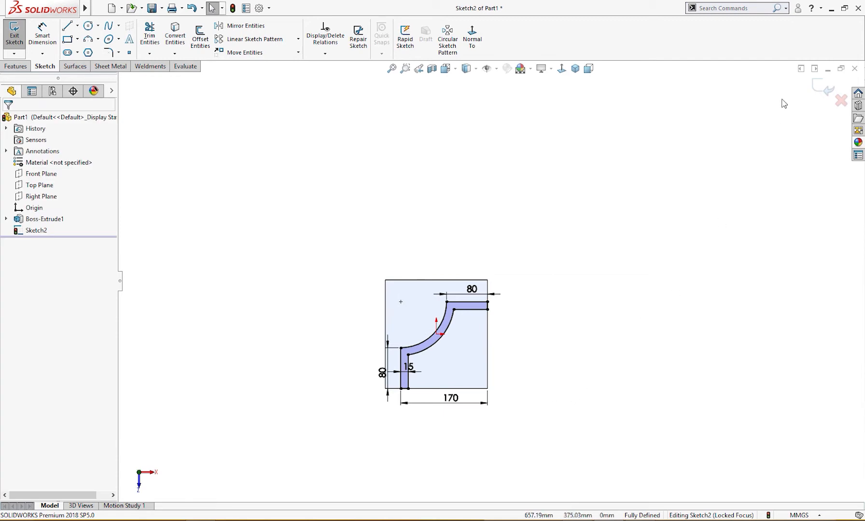
pyautogui.click(823, 87)
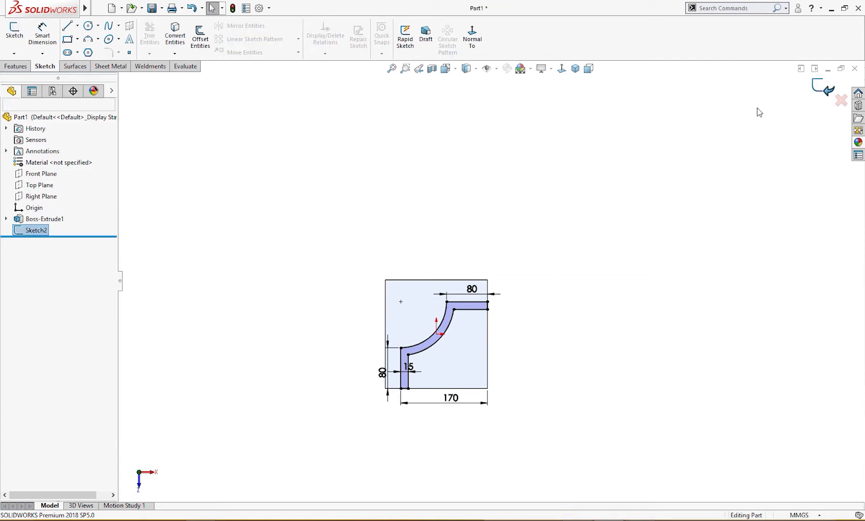
pyautogui.click(593, 202)
pyautogui.moveTo(552, 357); pyautogui.dragTo(546, 204, button='middle')
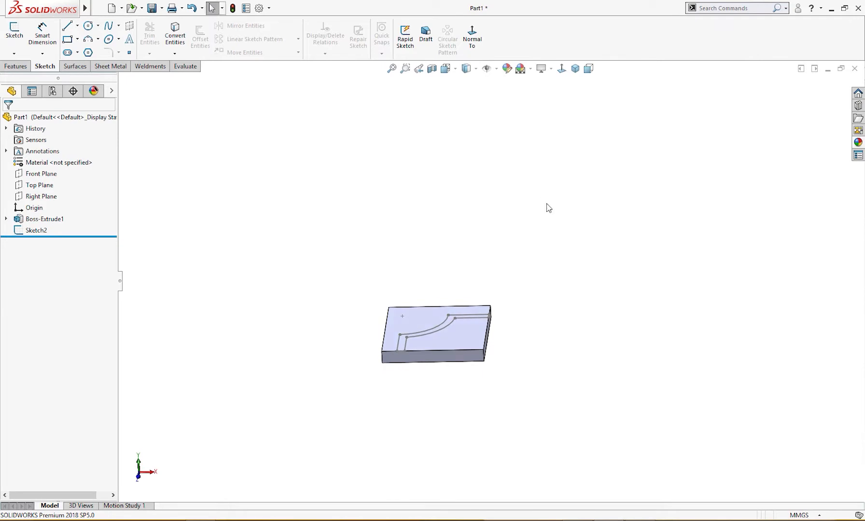
pyautogui.scroll(1, 521, 266)
pyautogui.scroll(-4, 478, 301)
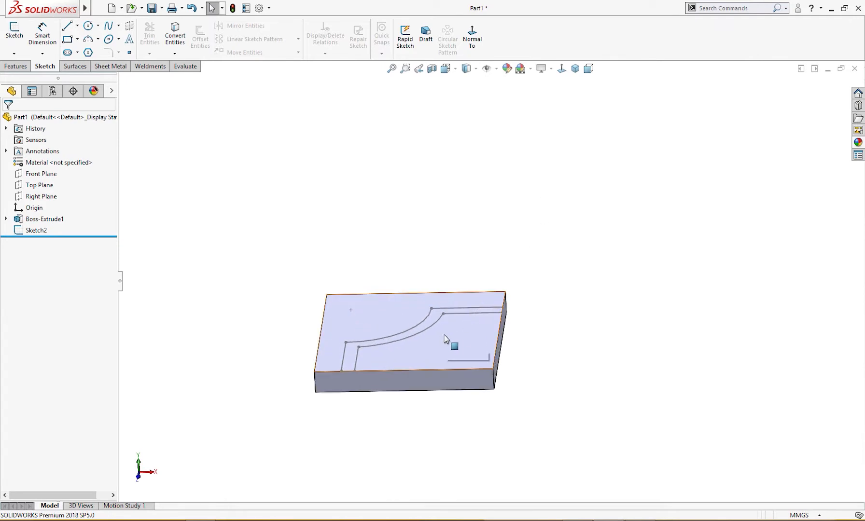
# - Start a sketch on the base's front face and draw a circle of about 28 mm radius above its left half
pyautogui.moveTo(443, 336)
pyautogui.mouseDown(button='middle')
pyautogui.moveTo(459, 309)
pyautogui.moveTo(436, 315)
pyautogui.moveTo(447, 332)
pyautogui.moveTo(440, 336)
pyautogui.mouseUp(button='middle')
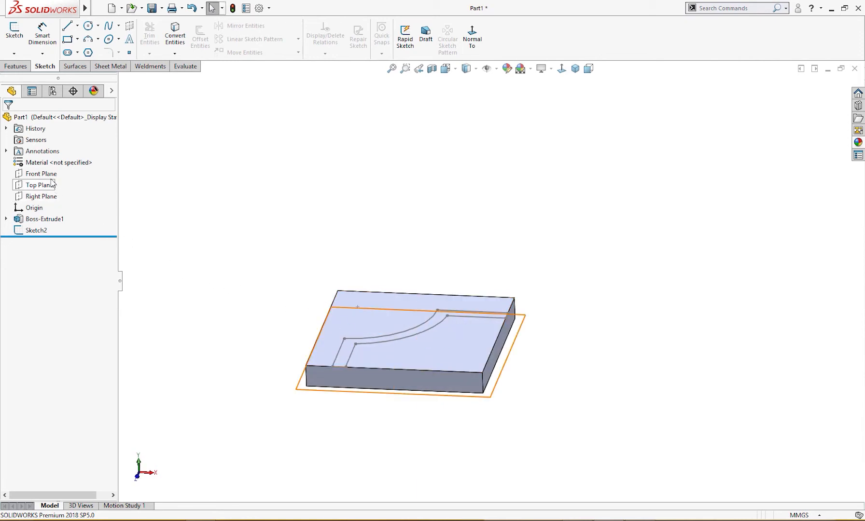
pyautogui.click(350, 378)
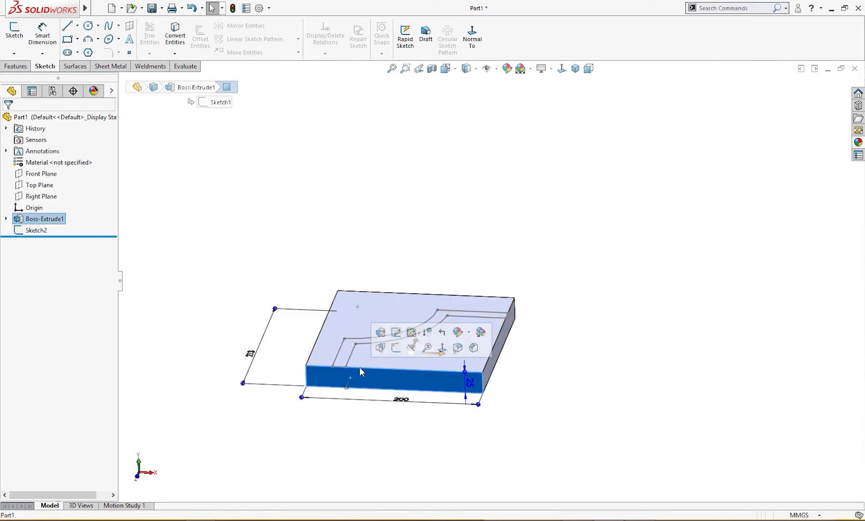
pyautogui.click(394, 350)
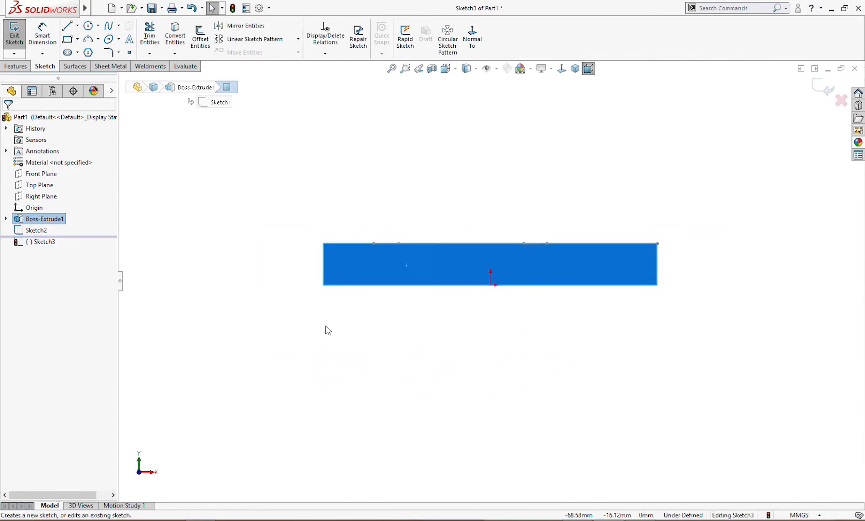
pyautogui.moveTo(315, 296)
pyautogui.mouseDown(button='right')
pyautogui.moveTo(298, 315)
pyautogui.moveTo(381, 303)
pyautogui.mouseUp(button='right')
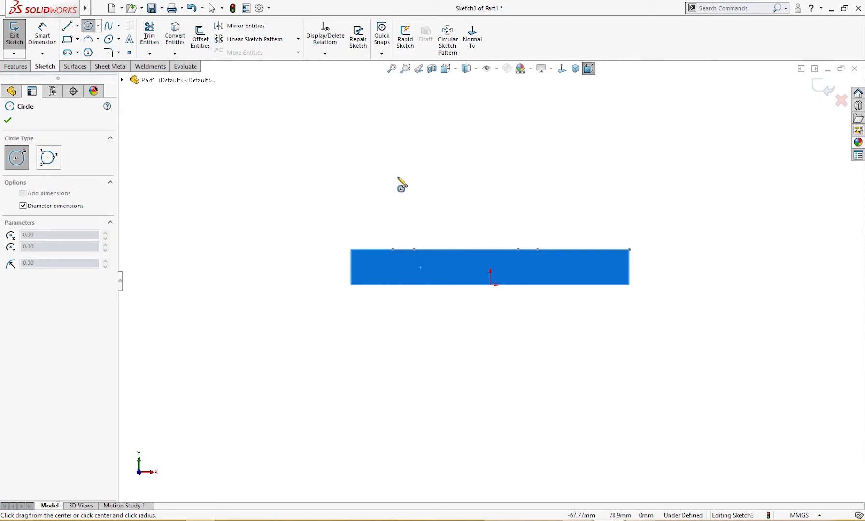
pyautogui.moveTo(396, 174); pyautogui.dragTo(426, 208)
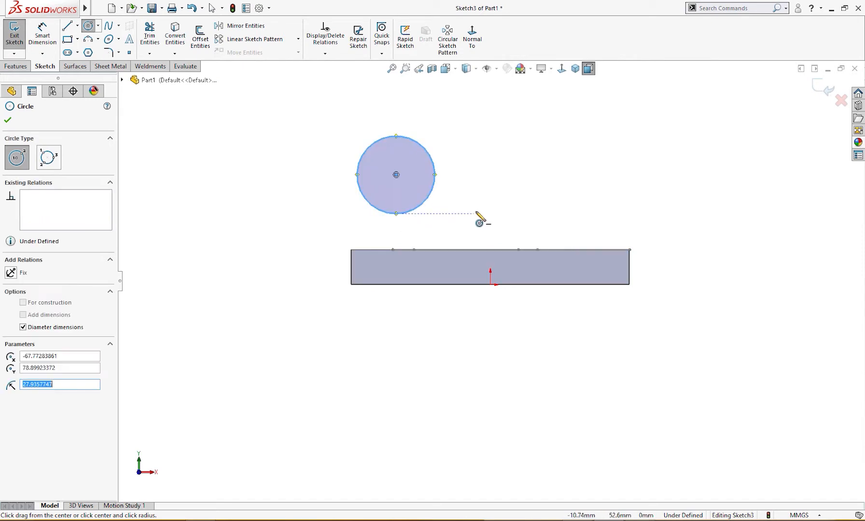
# - Dimension the circle's diameter, look up the cylinder size in the reference drawing, and set it to 70 mm
pyautogui.moveTo(468, 227); pyautogui.dragTo(461, 193, button='right')
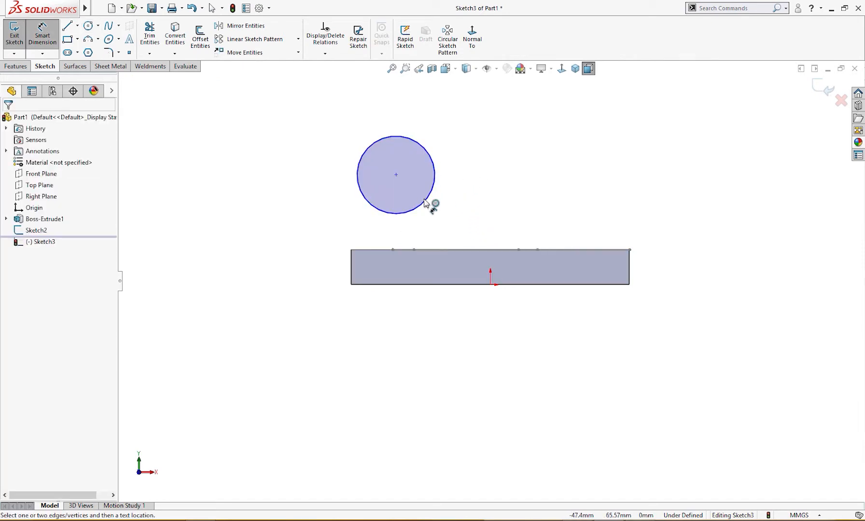
pyautogui.click(424, 209)
pyautogui.click(334, 212)
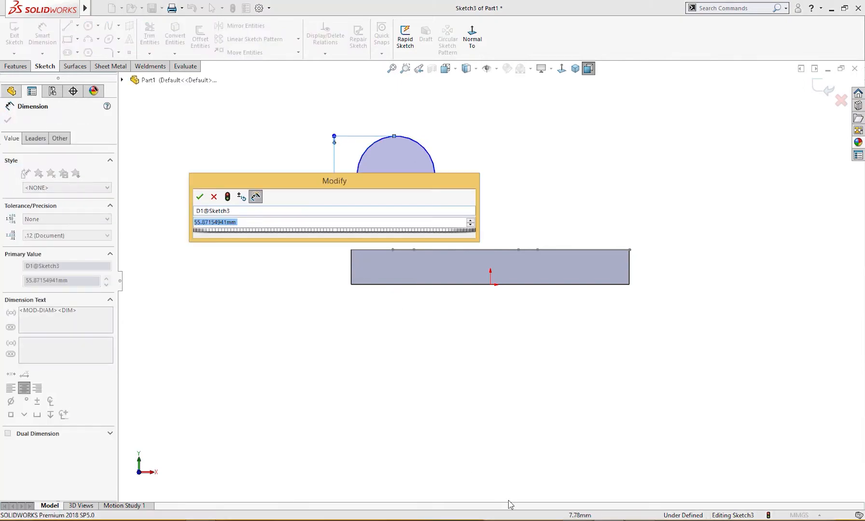
pyautogui.moveTo(609, 520)
pyautogui.click(561, 455)
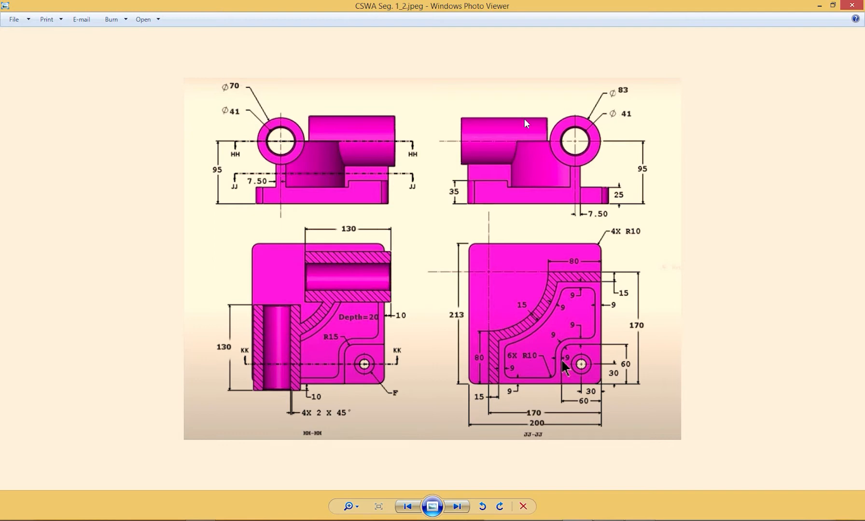
pyautogui.click(819, 5)
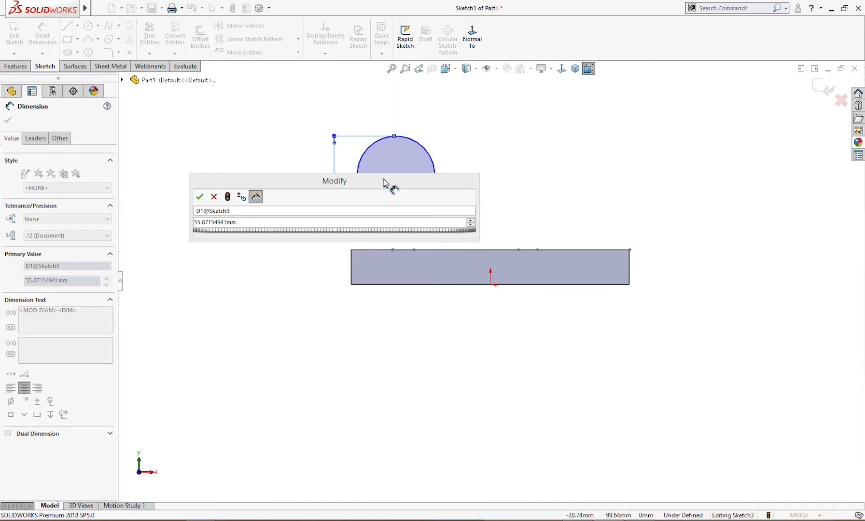
pyautogui.click(247, 222)
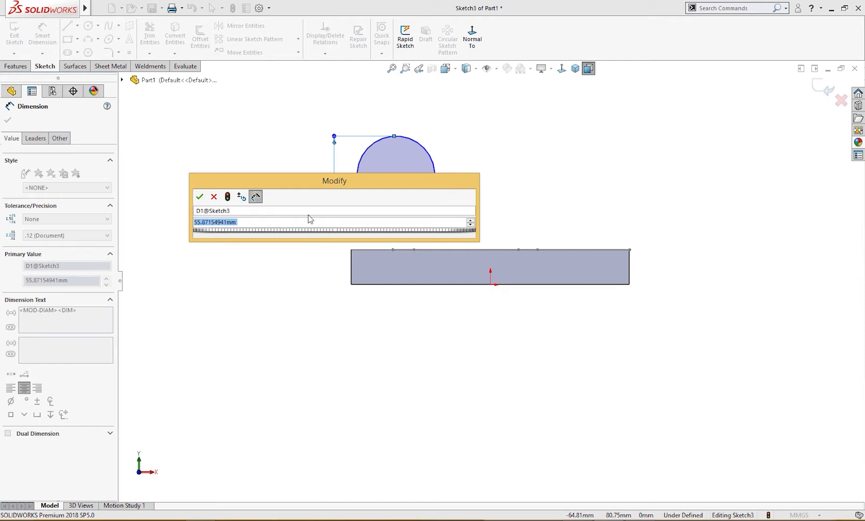
pyautogui.write('70')
pyautogui.press('Return')
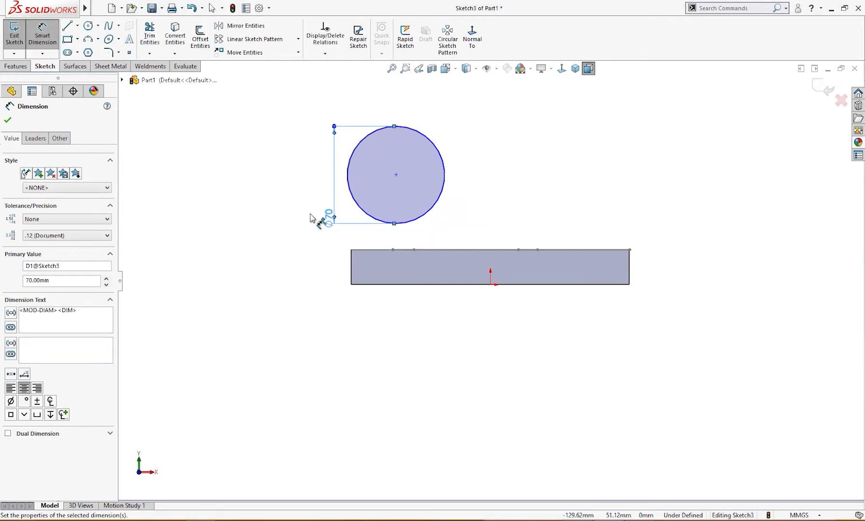
pyautogui.press('Escape')
pyautogui.moveTo(501, 190); pyautogui.dragTo(500, 167, button='right')
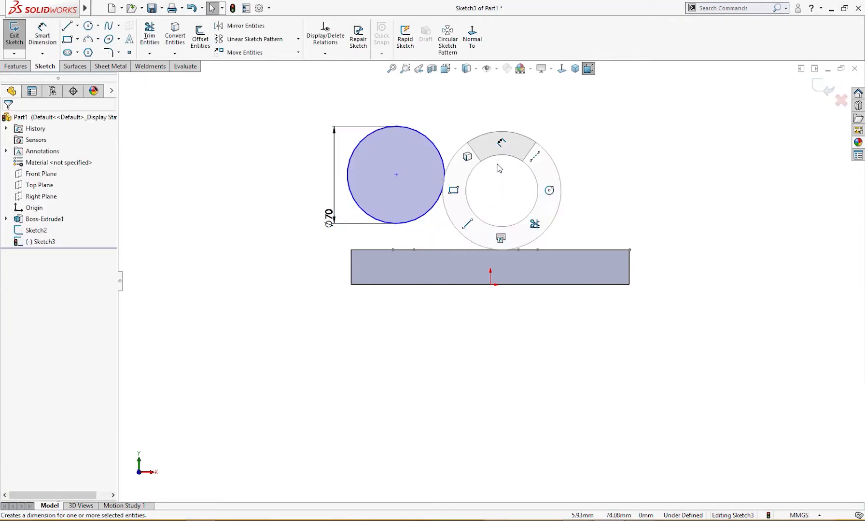
pyautogui.click(426, 217)
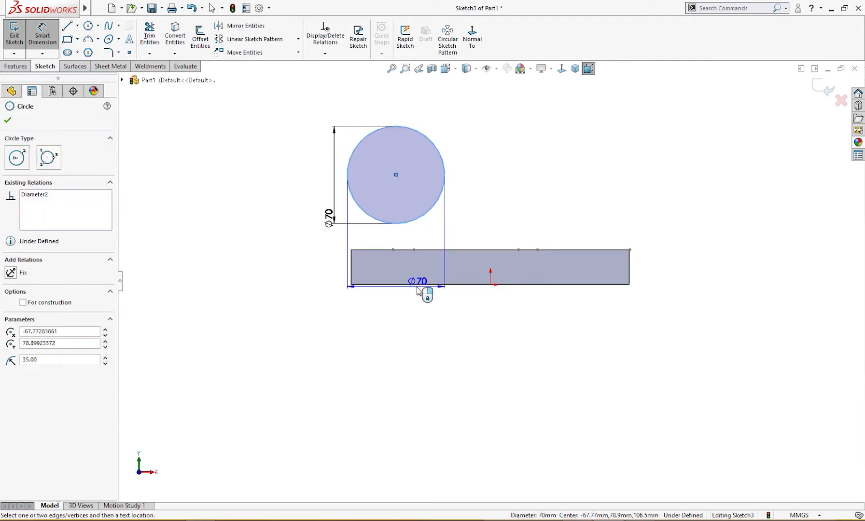
pyautogui.click(418, 290)
pyautogui.click(512, 259)
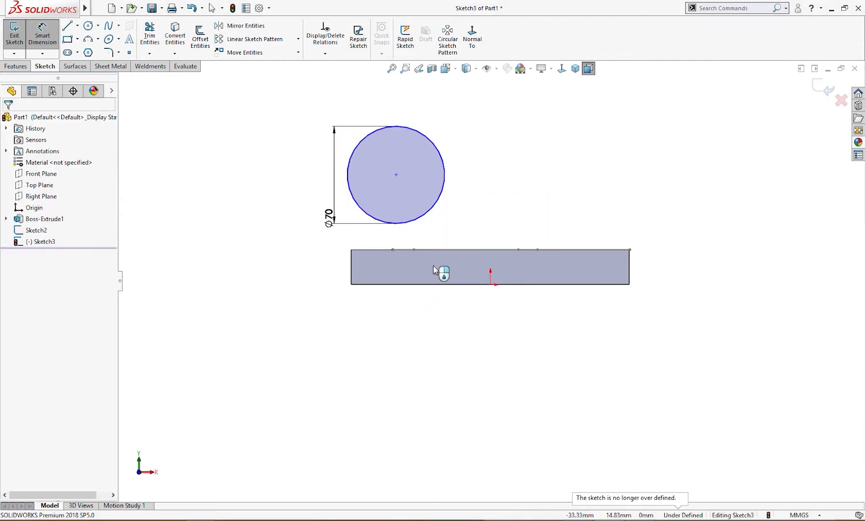
# - Dimension the circle's centre height from the base's bottom edge, check it against the reference drawing, and set it to 95 mm
pyautogui.click(434, 215)
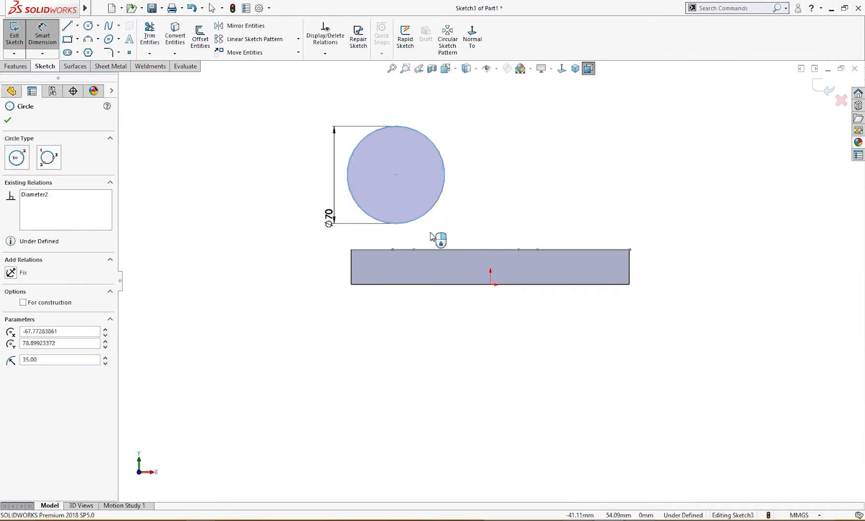
pyautogui.click(428, 284)
pyautogui.click(292, 250)
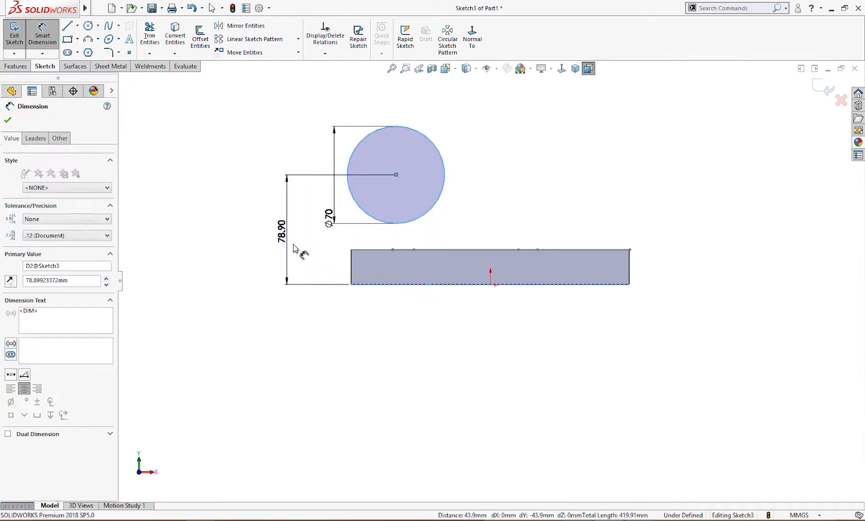
pyautogui.moveTo(563, 519)
pyautogui.click(554, 487)
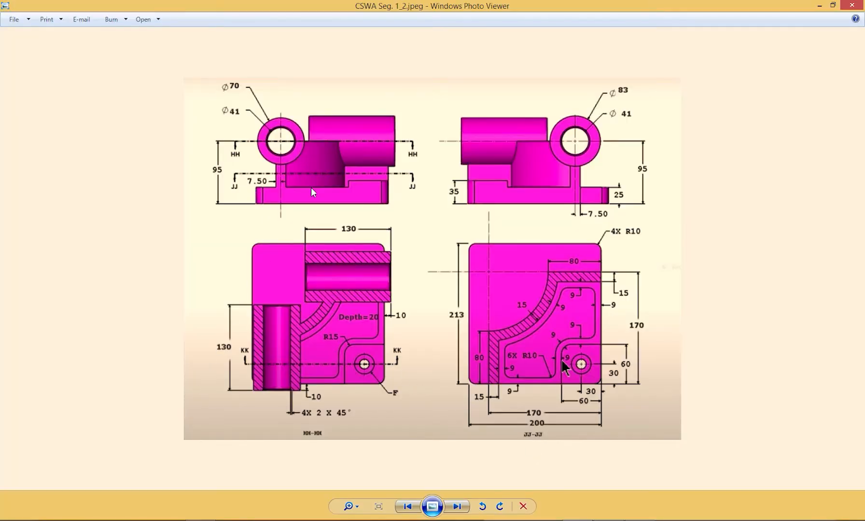
pyautogui.click(819, 6)
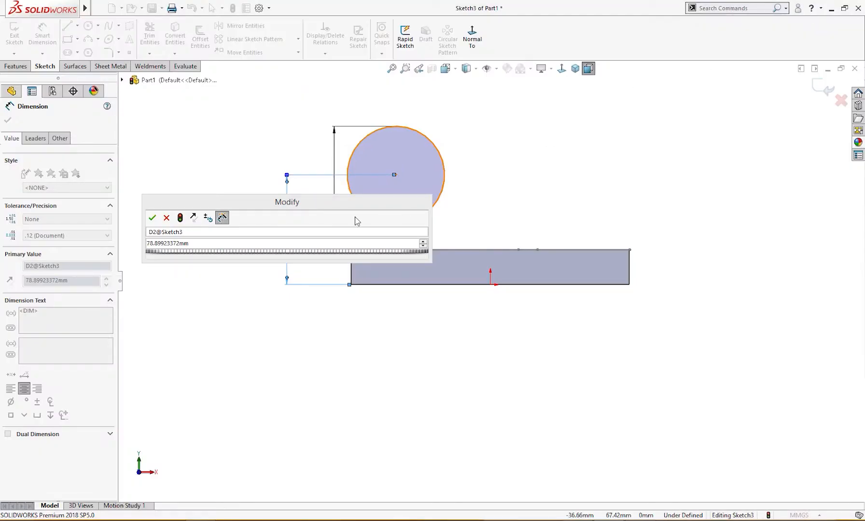
pyautogui.click(183, 248)
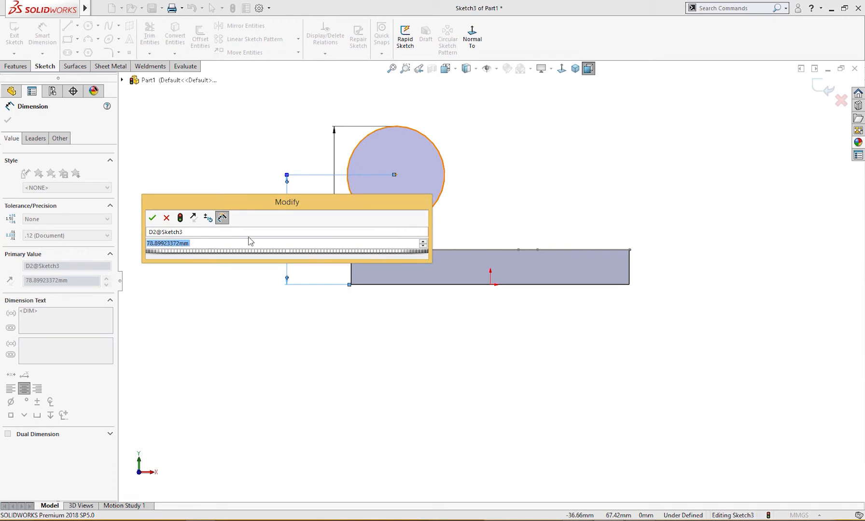
pyautogui.write('95')
pyautogui.press('Return')
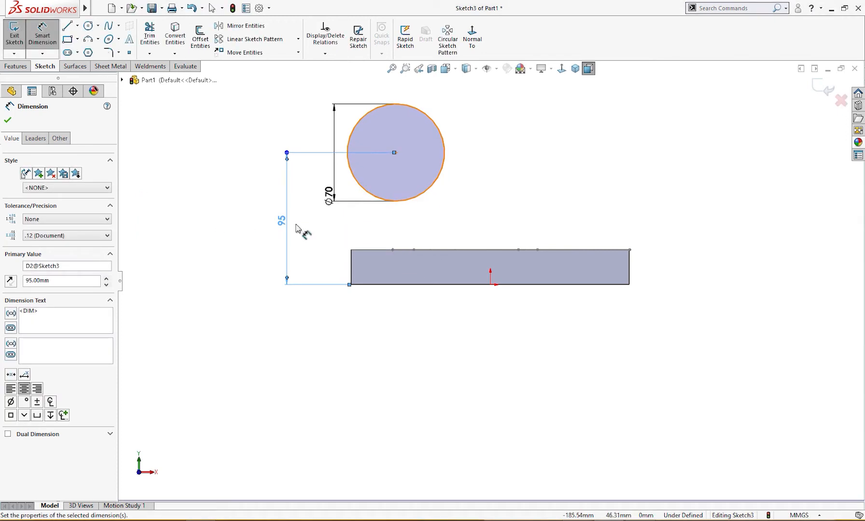
pyautogui.click(434, 245)
pyautogui.press('Escape')
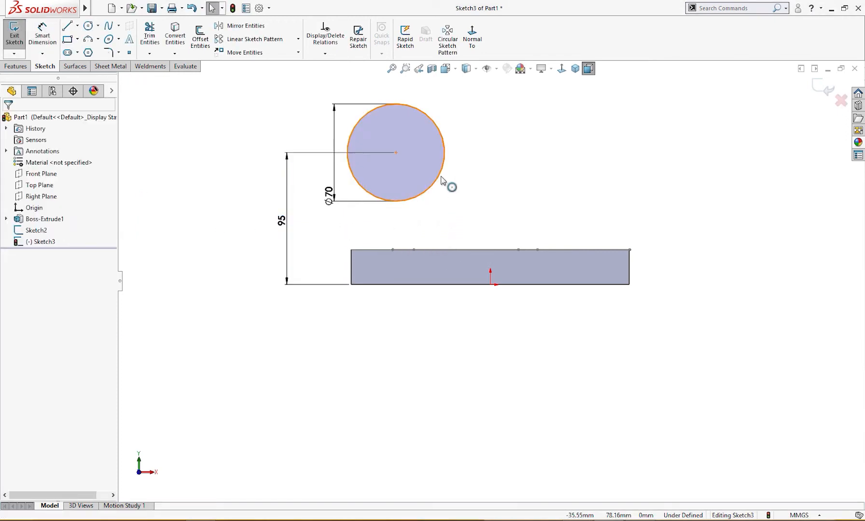
# - Dimension the horizontal distance from the circle's centre to the right side edge of the base and set it to 170 mm
pyautogui.moveTo(643, 259); pyautogui.dragTo(641, 228, button='right')
pyautogui.click(630, 259)
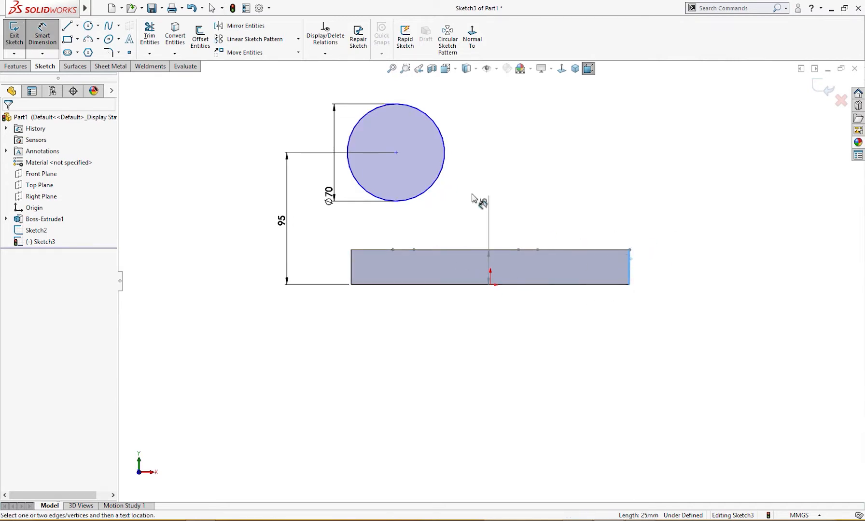
pyautogui.click(420, 197)
pyautogui.click(514, 317)
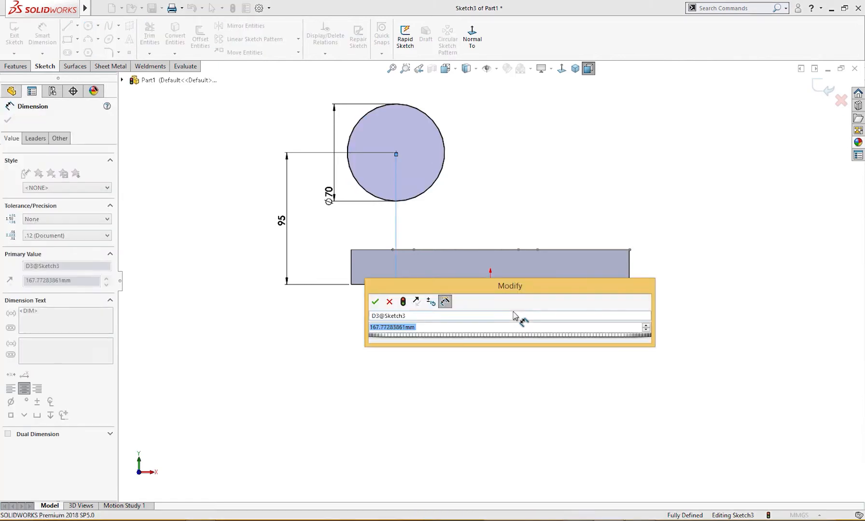
pyautogui.write('170')
pyautogui.press('Return')
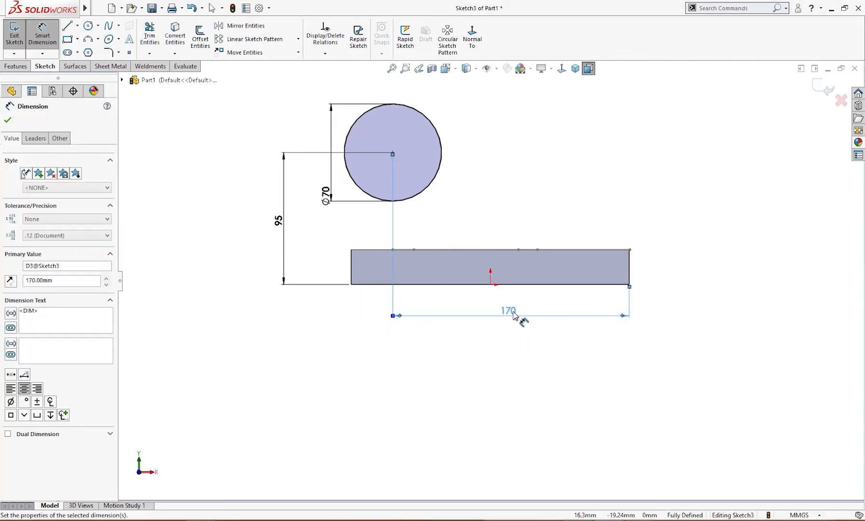
pyautogui.click(594, 277)
# - Subtract 7.5 mm from the circle's horizontal dimension, giving 162.50 mm, to centre it on the wall thickness
pyautogui.scroll(2, 483, 233)
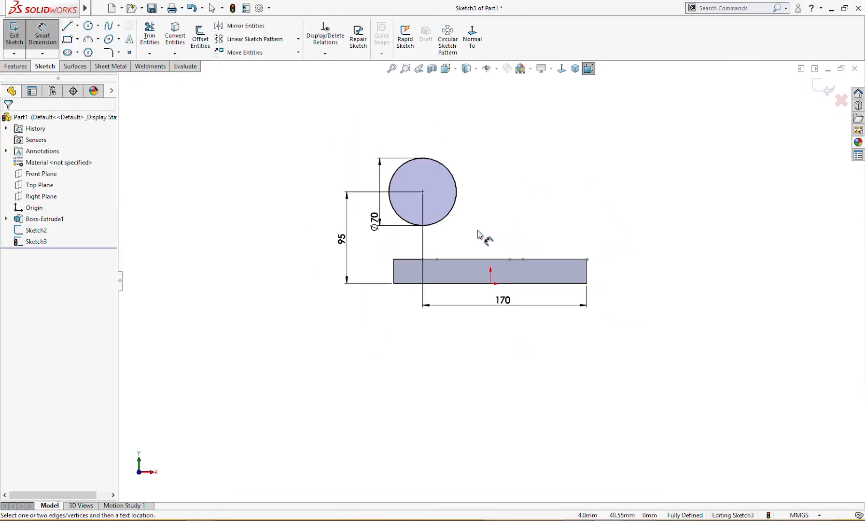
pyautogui.scroll(-1, 478, 231)
pyautogui.moveTo(477, 231); pyautogui.dragTo(484, 260, button='middle')
pyautogui.click(477, 355)
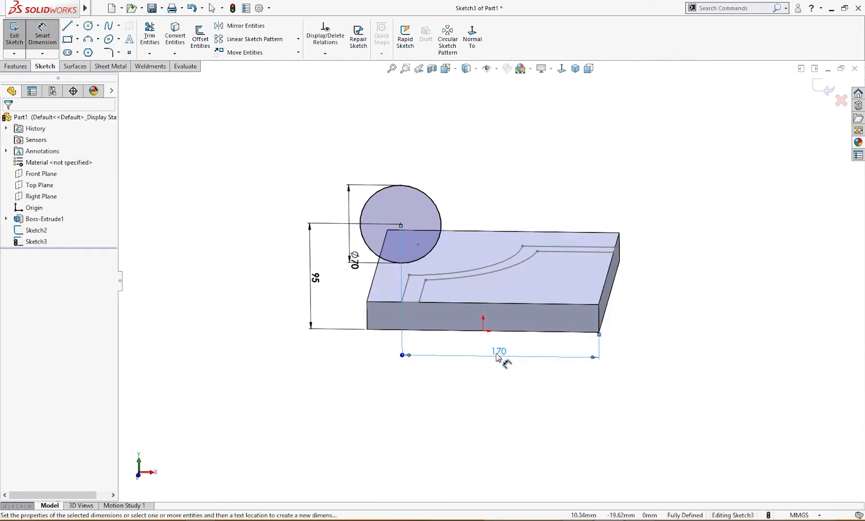
pyautogui.click(408, 366)
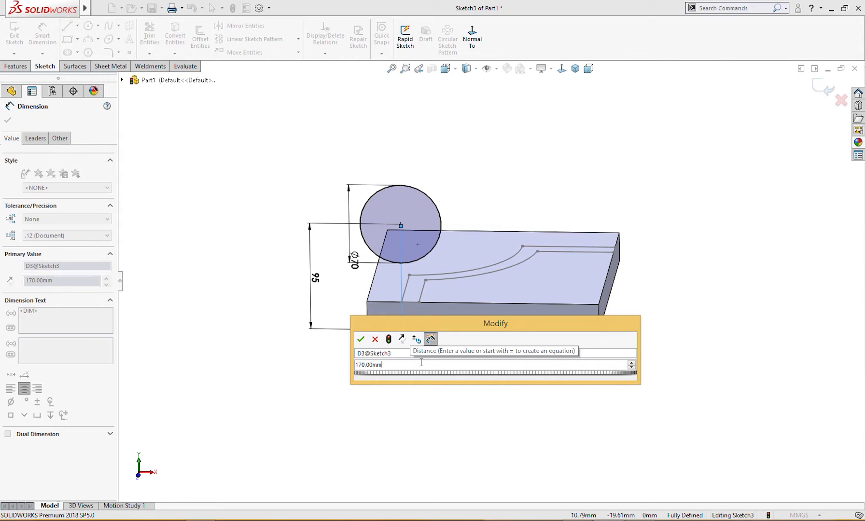
pyautogui.write('-7.5')
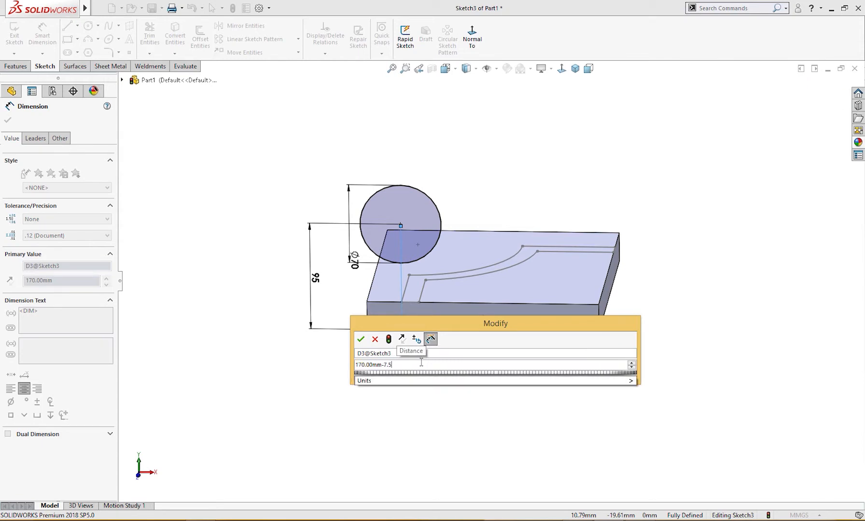
pyautogui.press('Return')
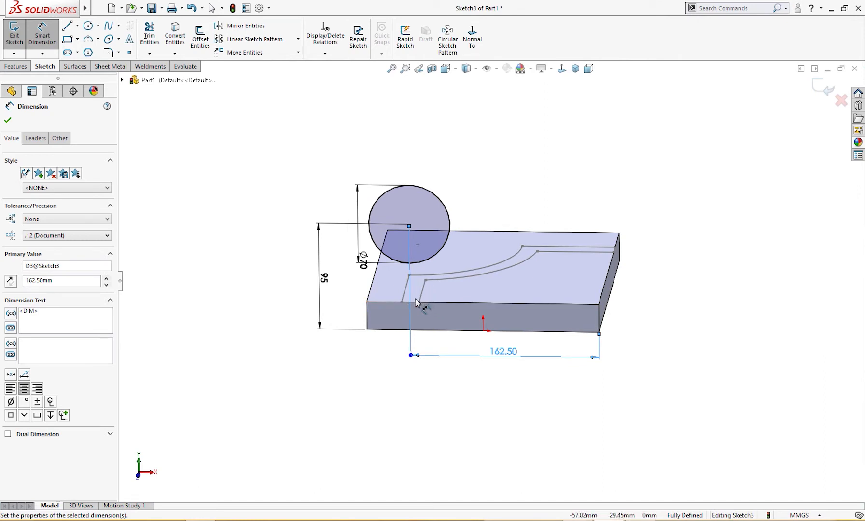
pyautogui.moveTo(443, 331); pyautogui.dragTo(447, 290, button='middle')
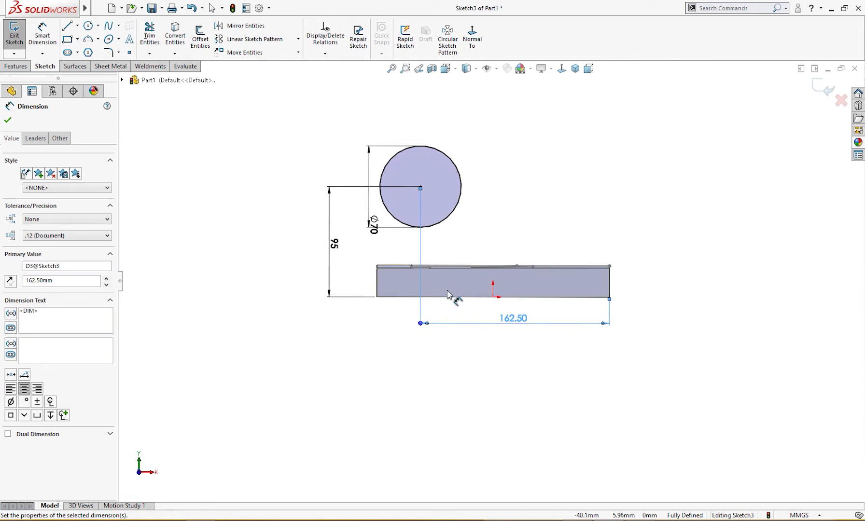
pyautogui.click(579, 203)
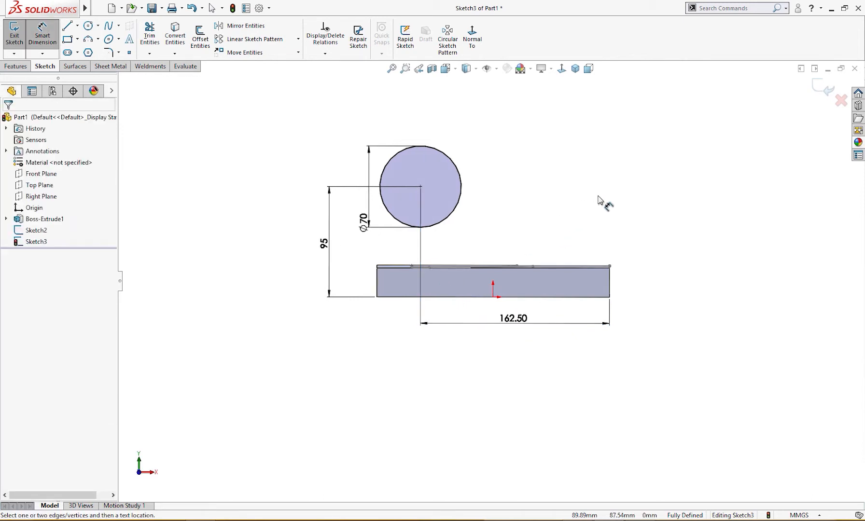
# - Move the circle's diameter dimension outward, clear of the height dimension
pyautogui.moveTo(598, 199); pyautogui.dragTo(583, 201, button='middle')
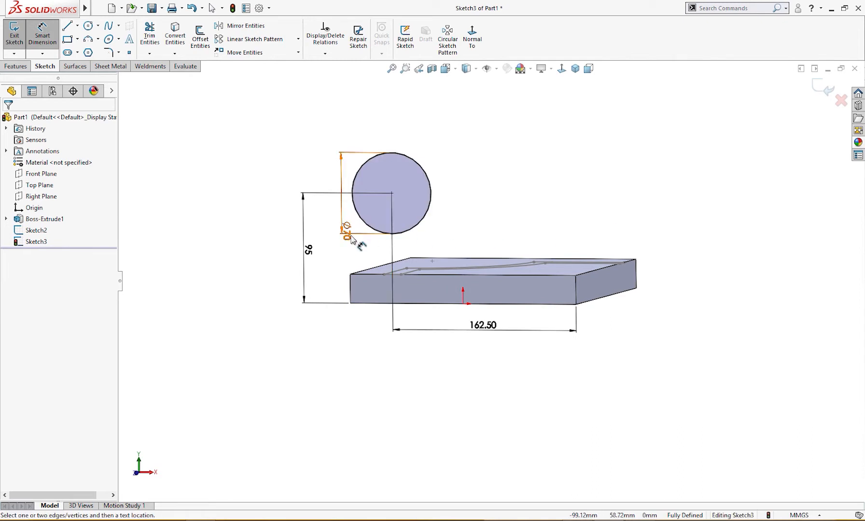
pyautogui.moveTo(351, 238); pyautogui.dragTo(284, 188)
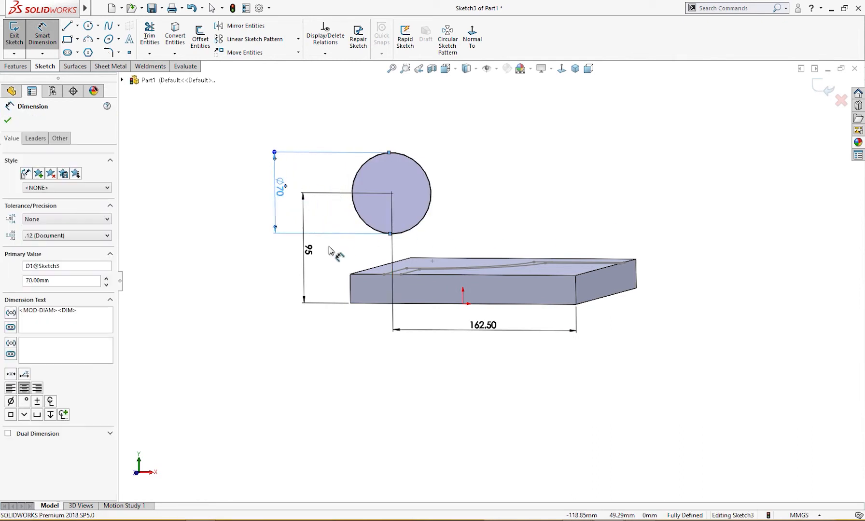
pyautogui.click(329, 251)
# - Start a blind boss extrusion of the 70 mm circle, offset 10 mm from its sketch plane
pyautogui.moveTo(681, 207); pyautogui.dragTo(682, 251, button='right')
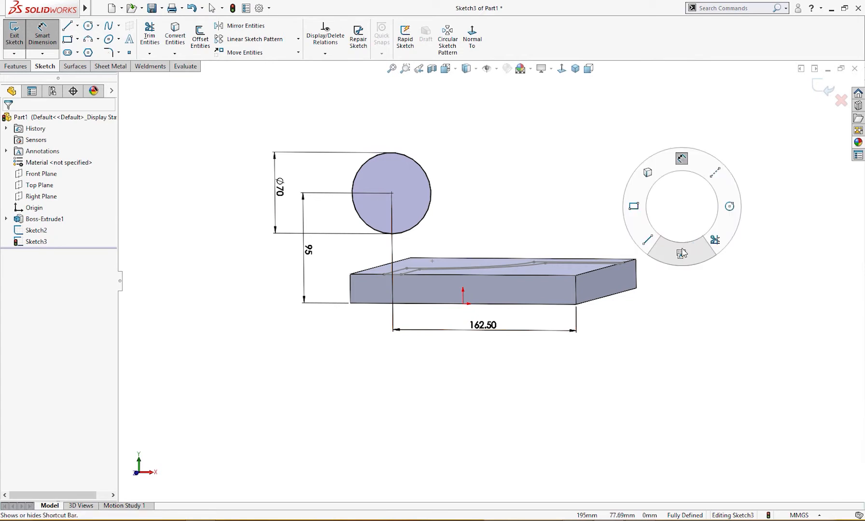
pyautogui.click(758, 296)
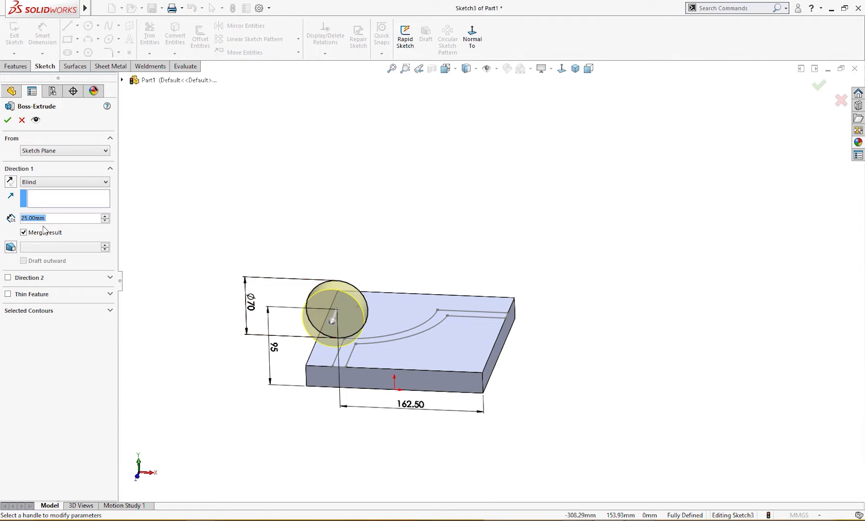
pyautogui.write('10')
pyautogui.press('Return')
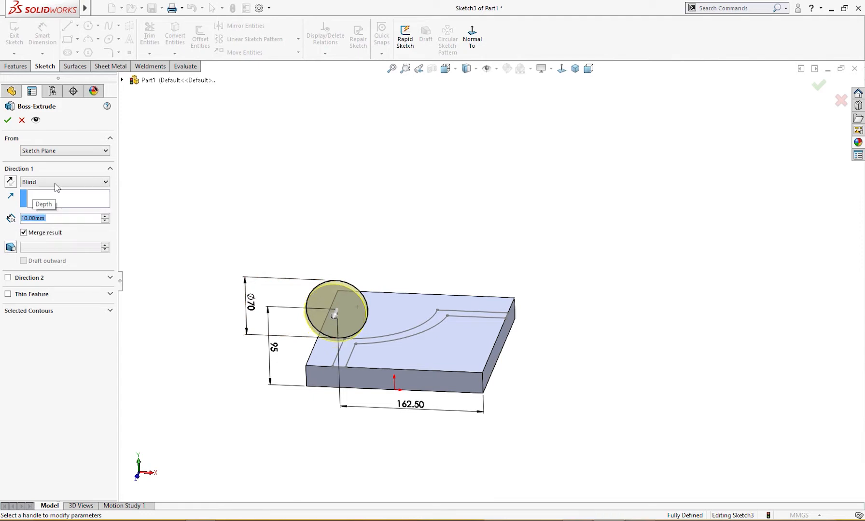
pyautogui.click(53, 151)
pyautogui.click(54, 182)
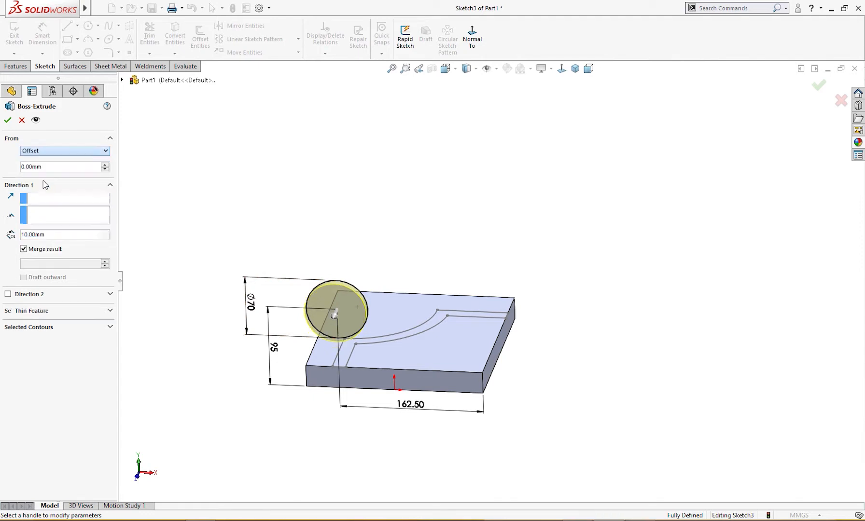
pyautogui.click(53, 167)
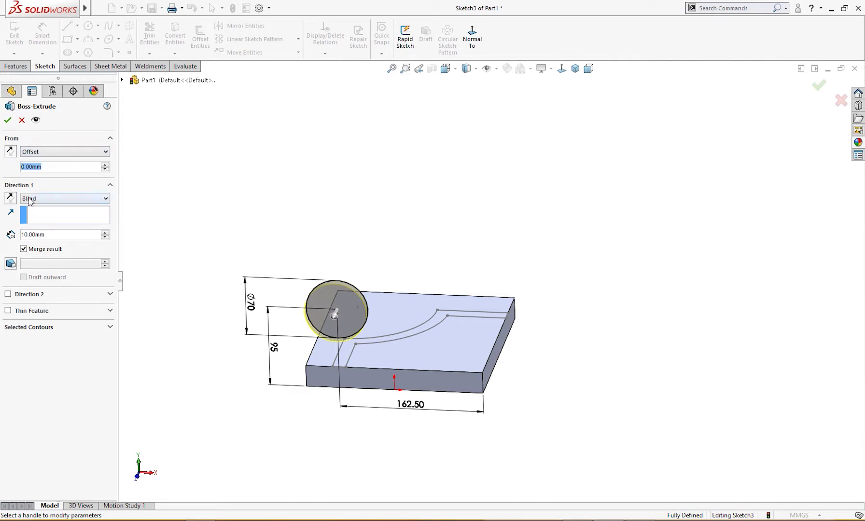
pyautogui.write('10')
pyautogui.press('Return')
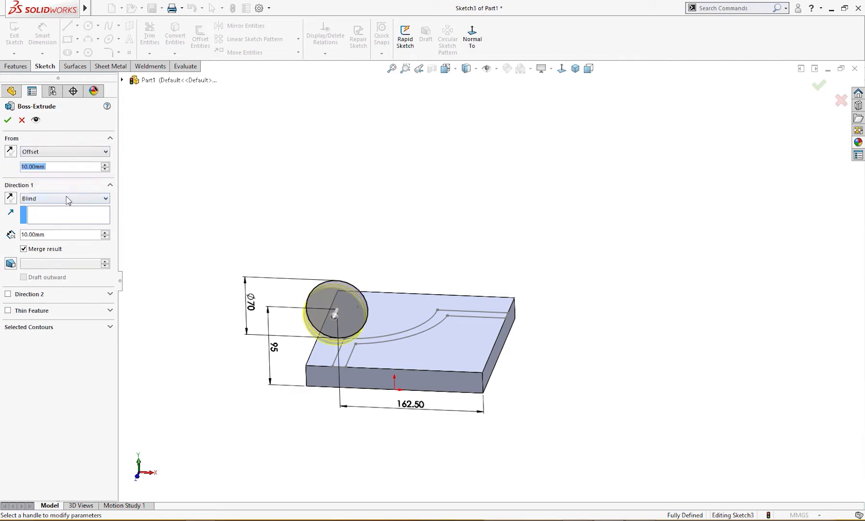
# - Set the cylinder's extrusion depth to 130 mm, reverse its direction so it runs over the base, and accept the feature
pyautogui.click(51, 236)
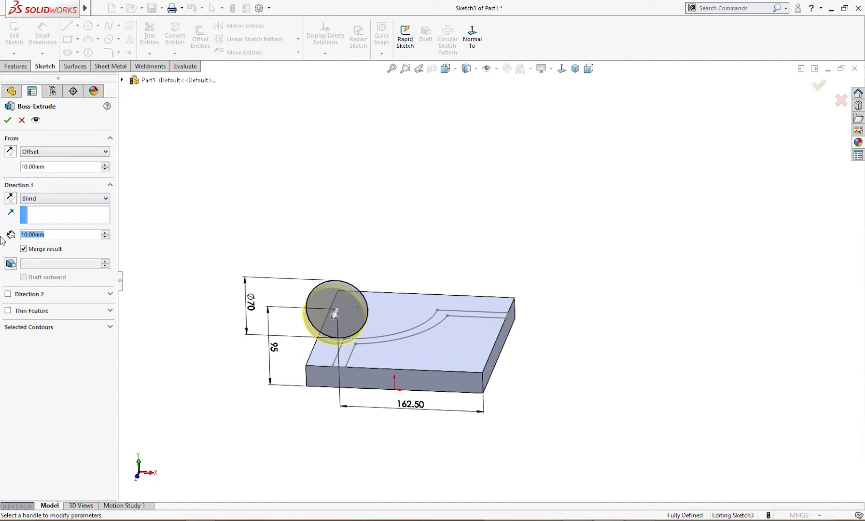
pyautogui.write('130')
pyautogui.press('Return')
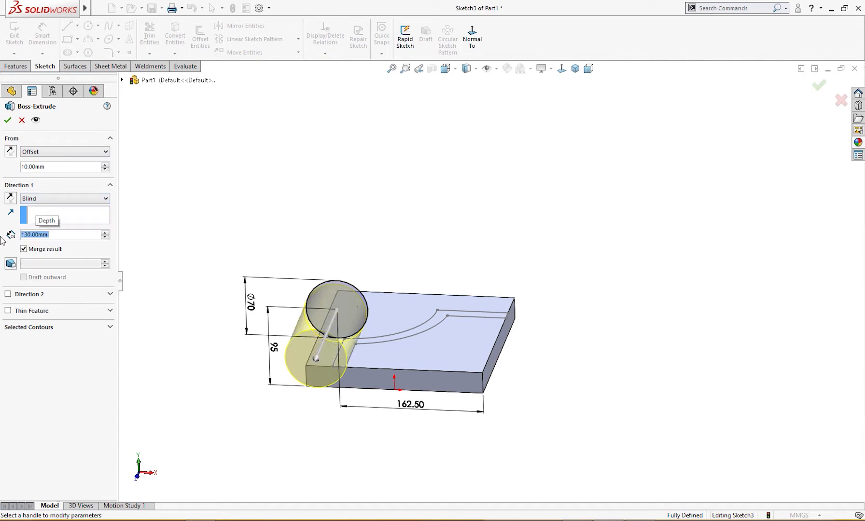
pyautogui.click(9, 198)
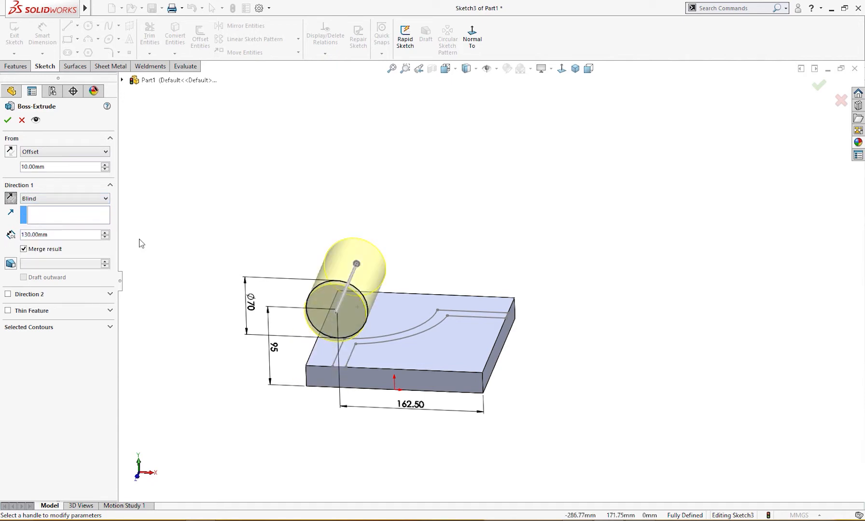
pyautogui.moveTo(138, 244); pyautogui.dragTo(72, 233, button='middle')
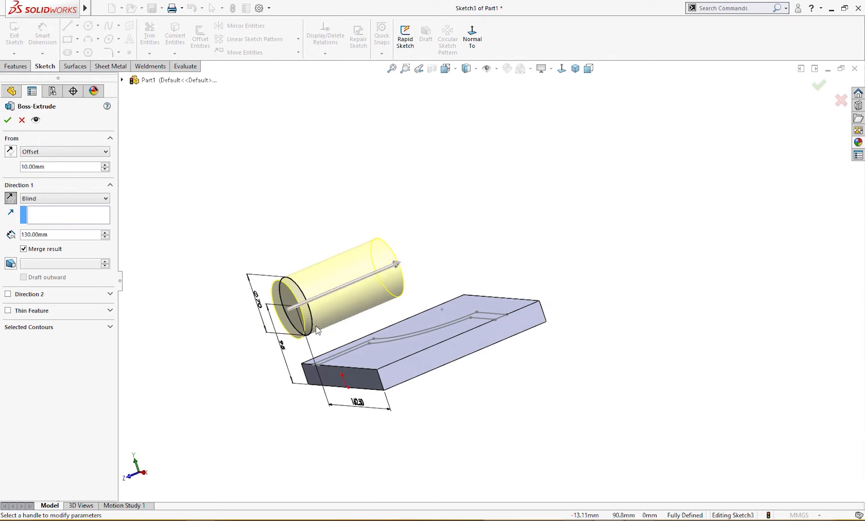
pyautogui.moveTo(317, 330); pyautogui.dragTo(309, 359, button='middle')
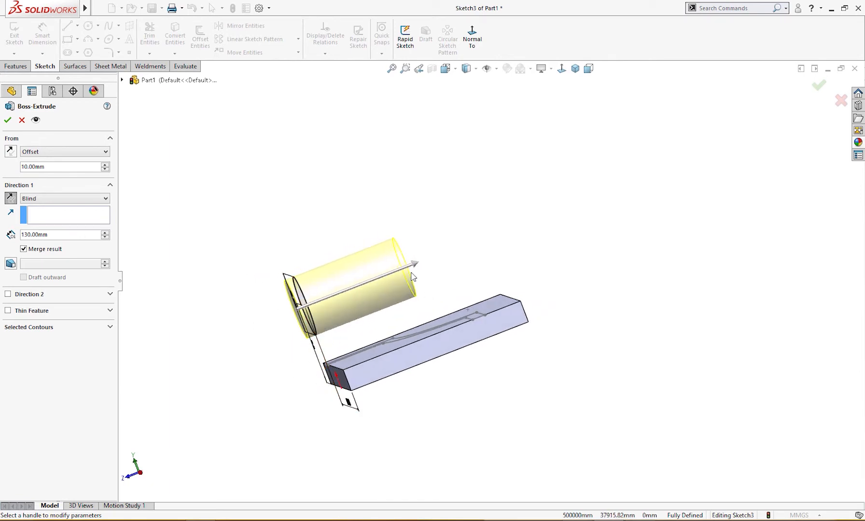
pyautogui.moveTo(429, 270); pyautogui.dragTo(432, 297, button='middle')
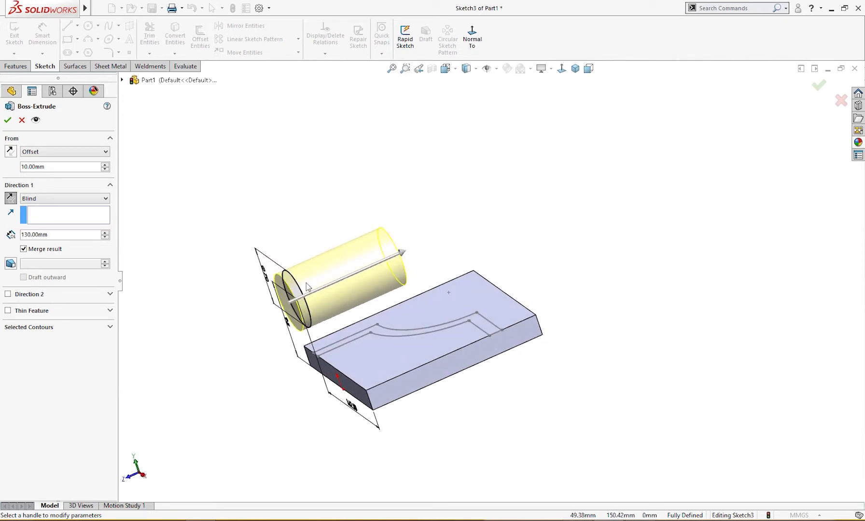
pyautogui.click(8, 121)
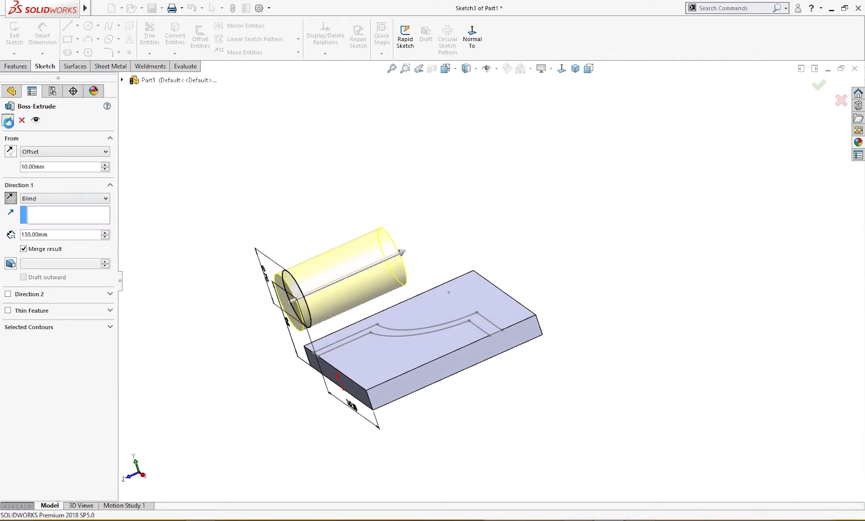
# - Start a sketch on the base's 213 mm long side face and draw a circle about 73 mm in diameter beside the cylinder, above the base
pyautogui.moveTo(230, 227); pyautogui.dragTo(500, 360, button='middle')
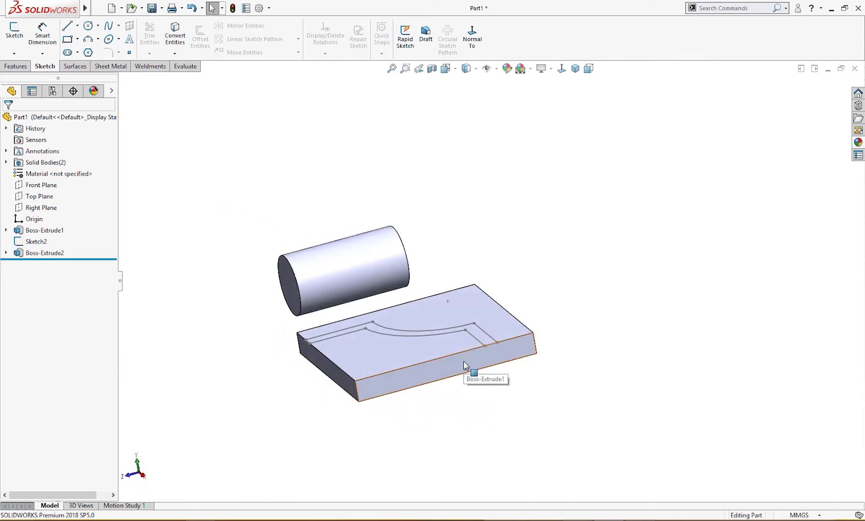
pyautogui.click(463, 361)
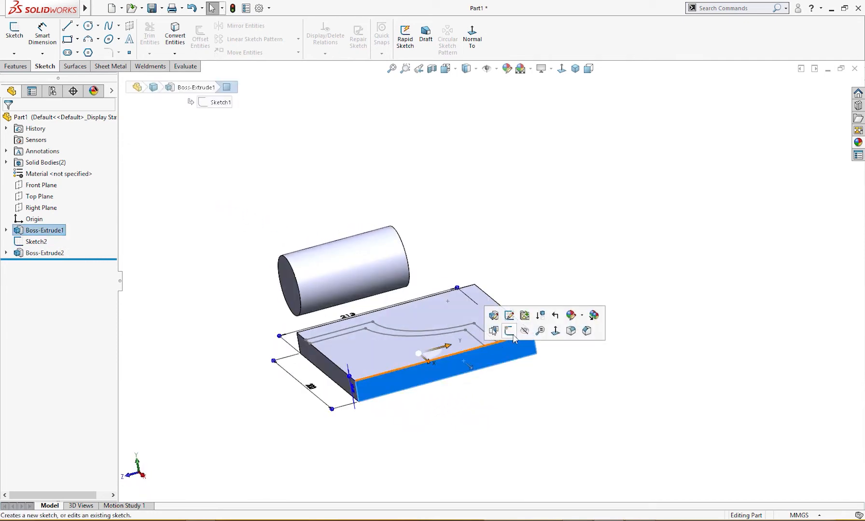
pyautogui.click(555, 331)
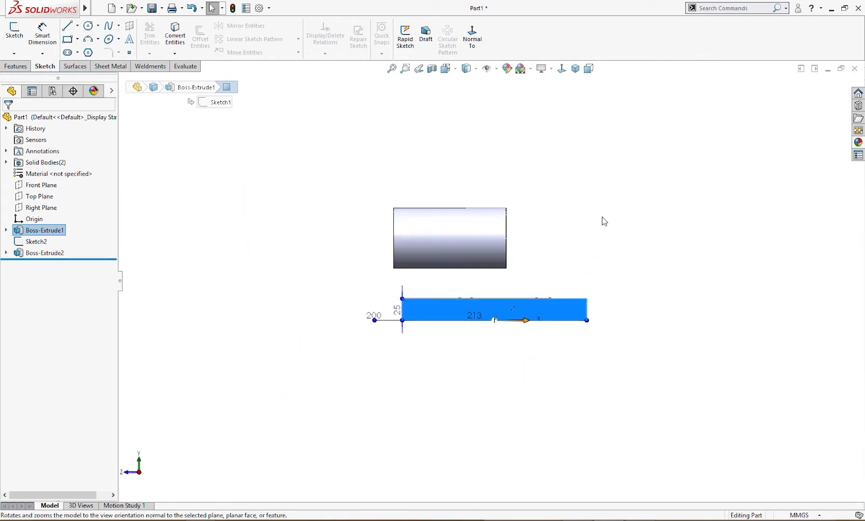
pyautogui.moveTo(592, 223); pyautogui.dragTo(662, 220, button='right')
pyautogui.moveTo(625, 253); pyautogui.dragTo(536, 303, button='middle')
pyautogui.click(552, 355)
pyautogui.click(598, 325)
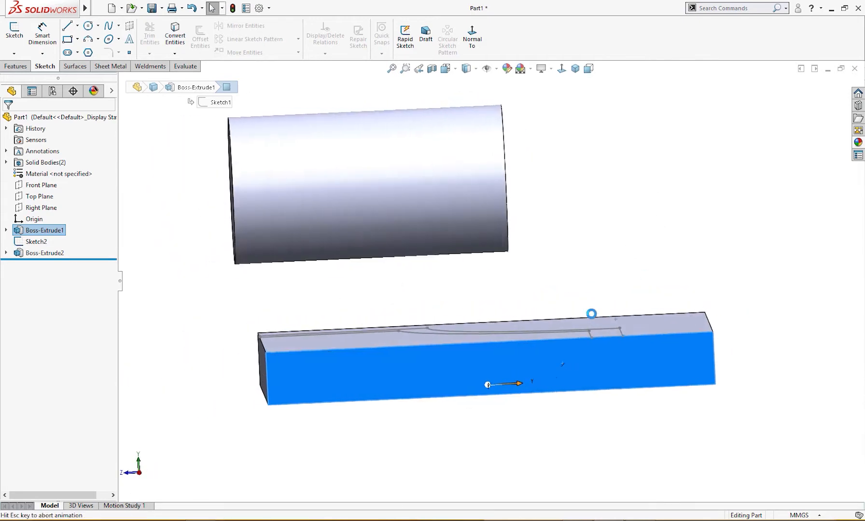
pyautogui.moveTo(574, 259); pyautogui.dragTo(623, 261, button='right')
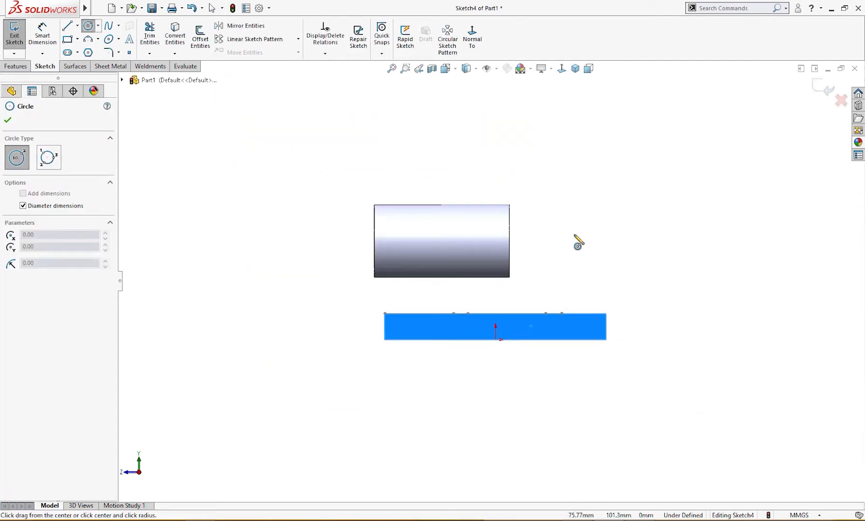
pyautogui.moveTo(565, 233)
pyautogui.mouseDown()
pyautogui.moveTo(560, 277)
pyautogui.moveTo(565, 272)
pyautogui.mouseUp()
pyautogui.press('Escape')
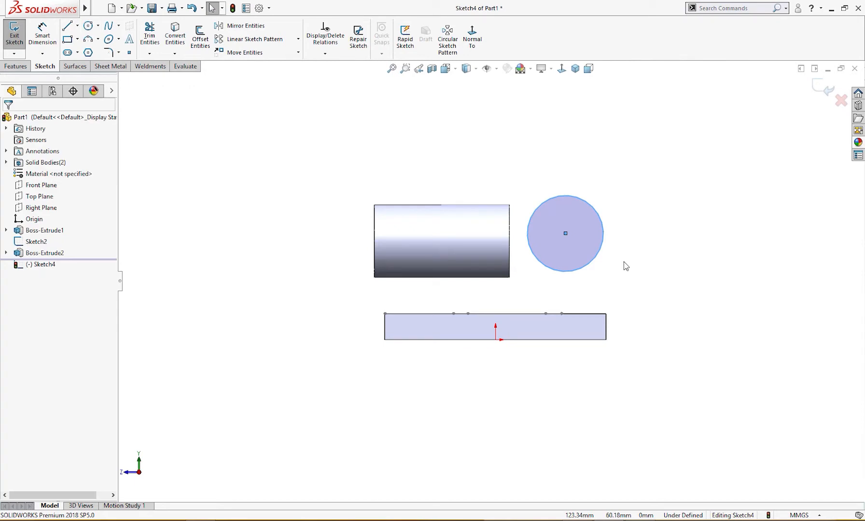
# - Dimension the new circle's diameter, check it against the reference drawing, and set it to 83 mm
pyautogui.moveTo(623, 262); pyautogui.dragTo(622, 231, button='right')
pyautogui.click(594, 263)
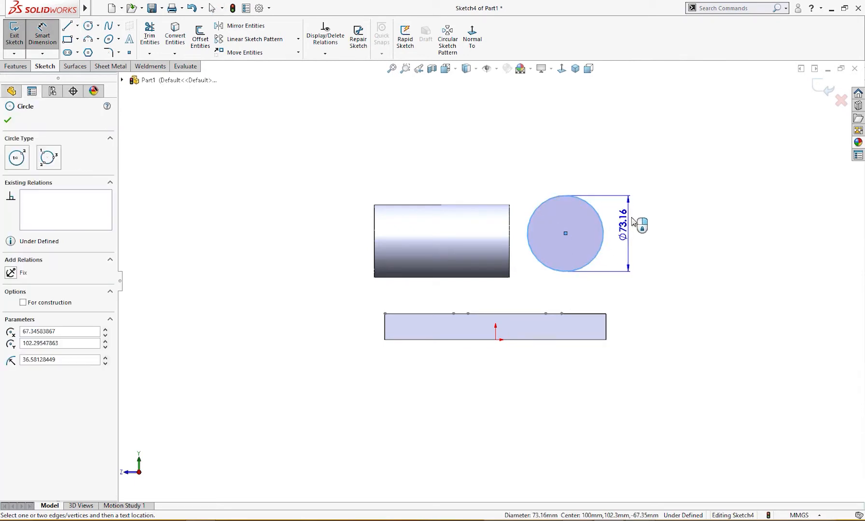
pyautogui.click(648, 186)
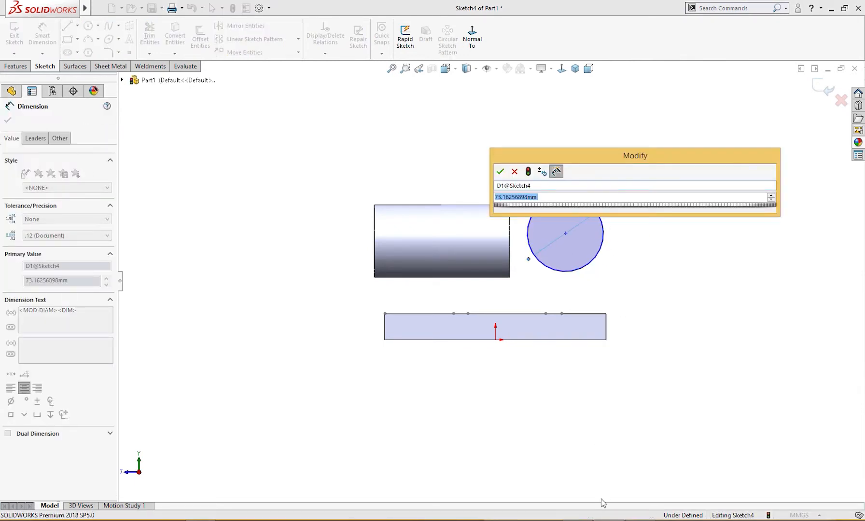
pyautogui.click(579, 509)
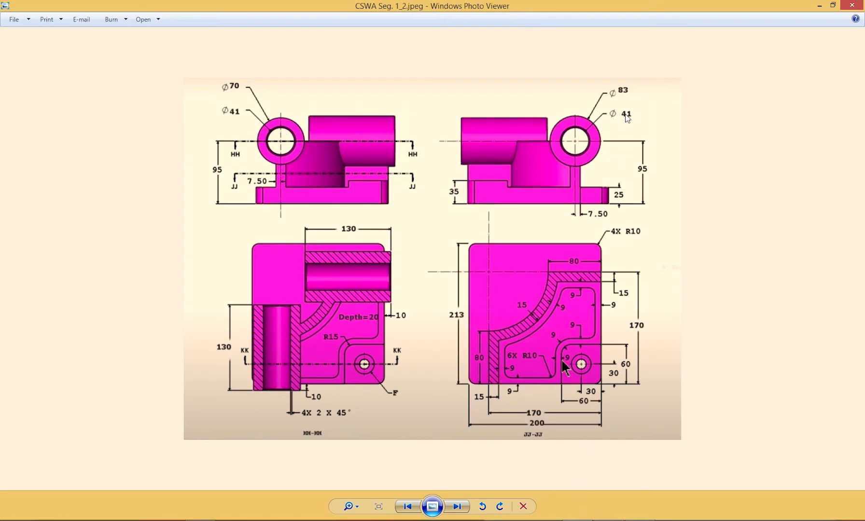
pyautogui.click(818, 5)
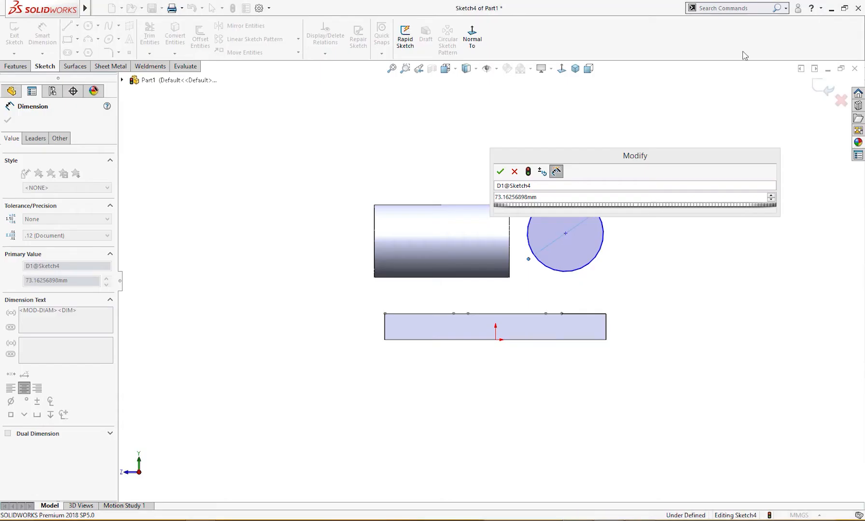
pyautogui.click(555, 204)
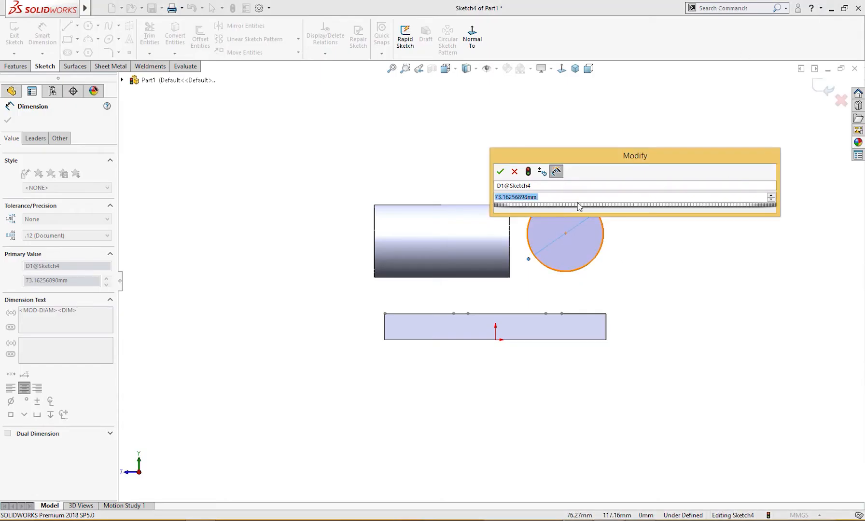
pyautogui.write('83')
pyautogui.press('Return')
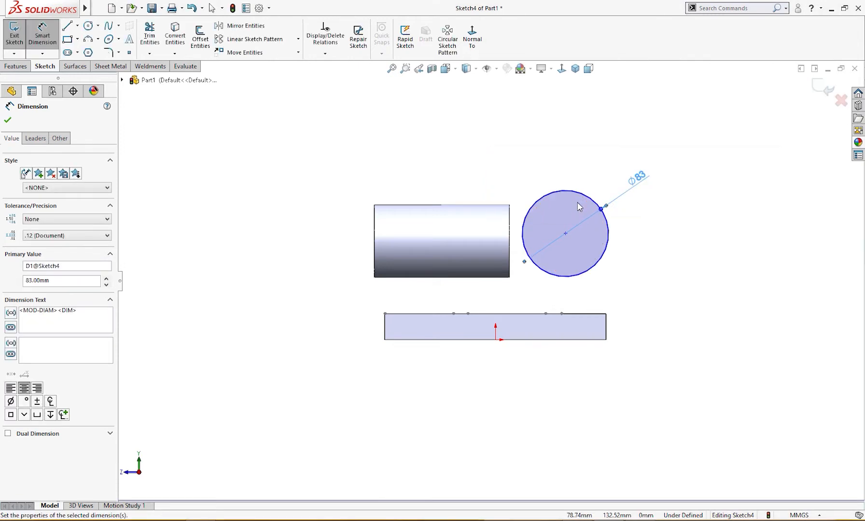
pyautogui.press('Escape')
# - Dimension the new circle's centre height from the base's bottom edge and set it to 95 mm
pyautogui.moveTo(667, 256); pyautogui.dragTo(654, 247, button='right')
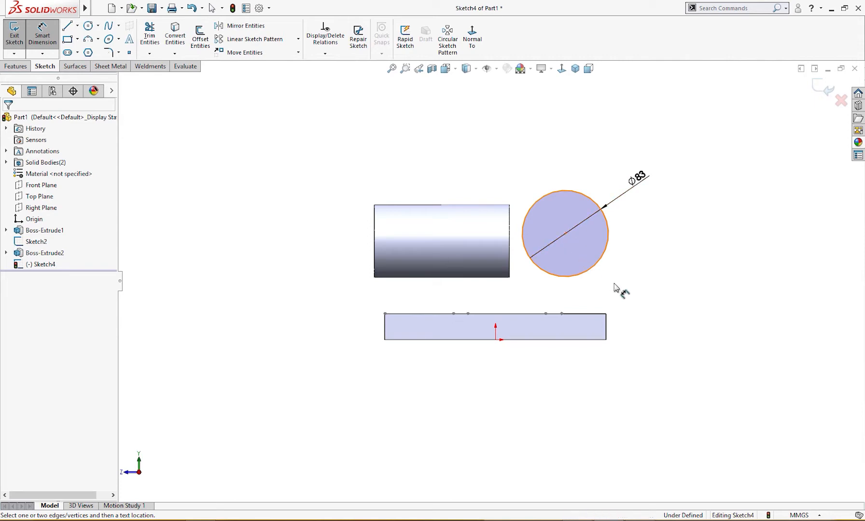
pyautogui.click(564, 282)
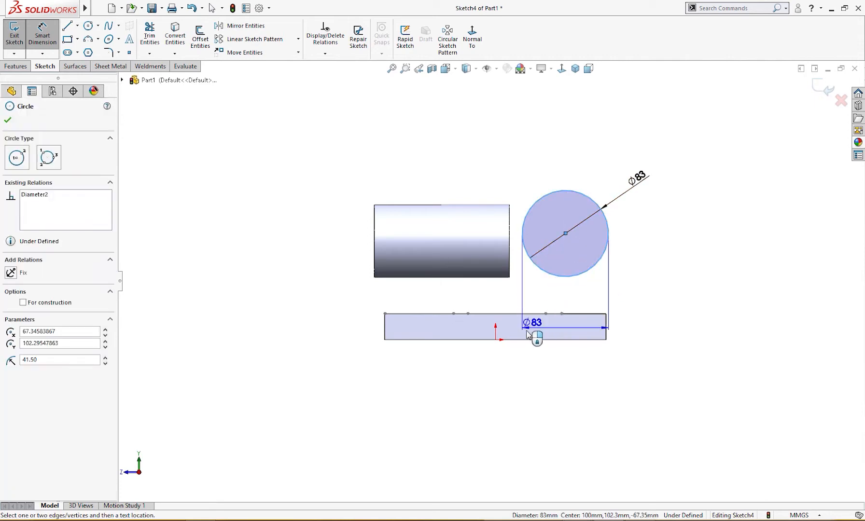
pyautogui.click(541, 343)
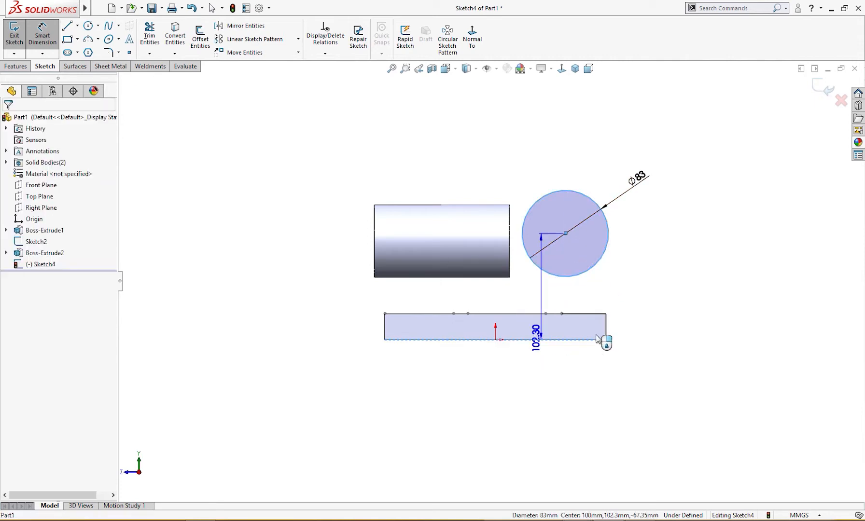
pyautogui.click(654, 297)
pyautogui.write('95')
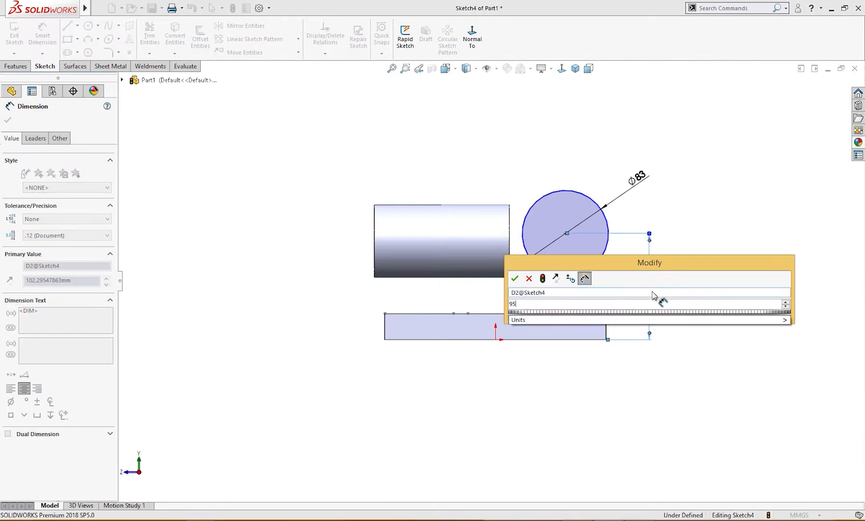
pyautogui.press('Return')
pyautogui.click(730, 292)
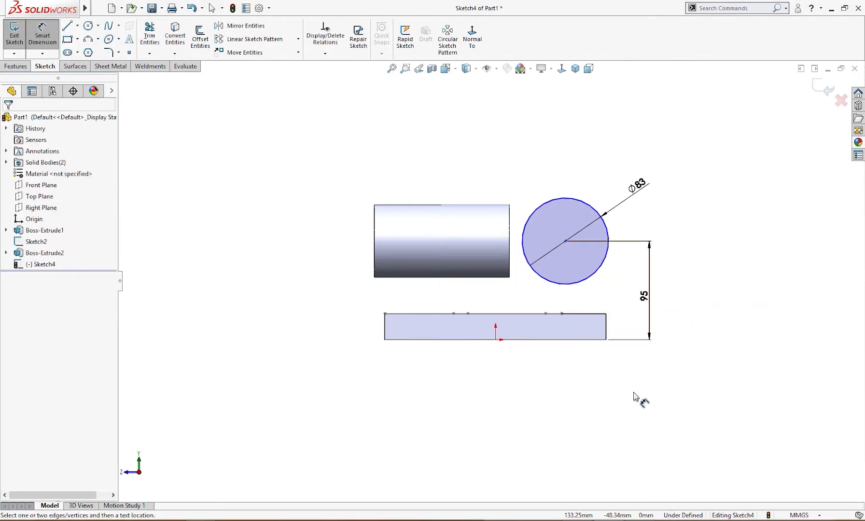
# - Add a second diameter dimension to the 83 mm circle and accept it as a driven dimension
pyautogui.click(582, 281)
pyautogui.click(386, 321)
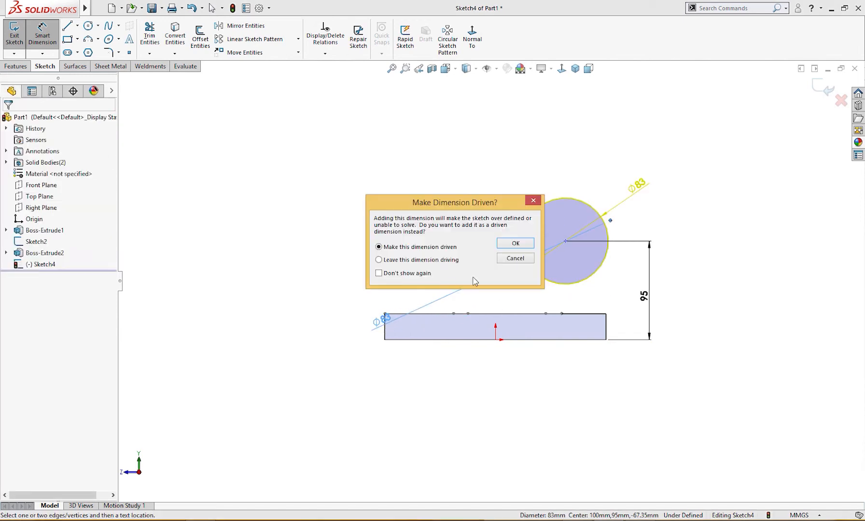
pyautogui.click(509, 246)
# - Dimension the 83 mm circle's centre horizontally from the base's far vertical edge and set the distance to 170-7.5 mm
pyautogui.click(536, 273)
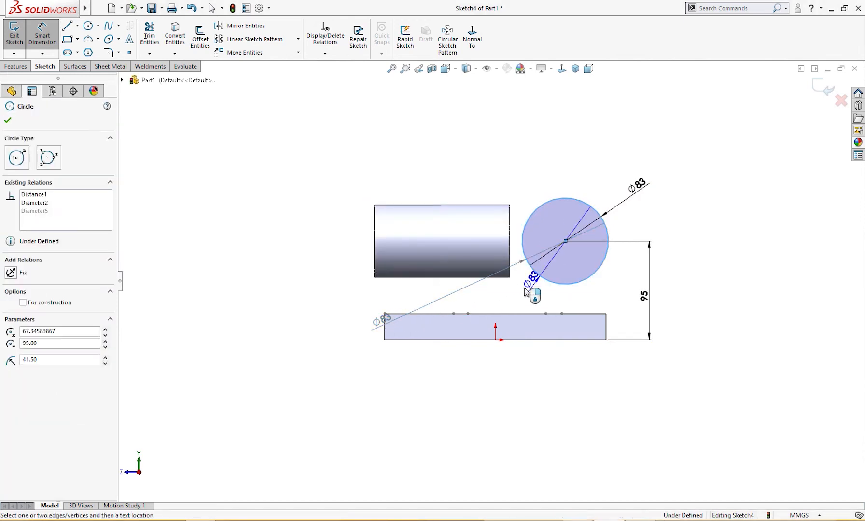
pyautogui.click(385, 339)
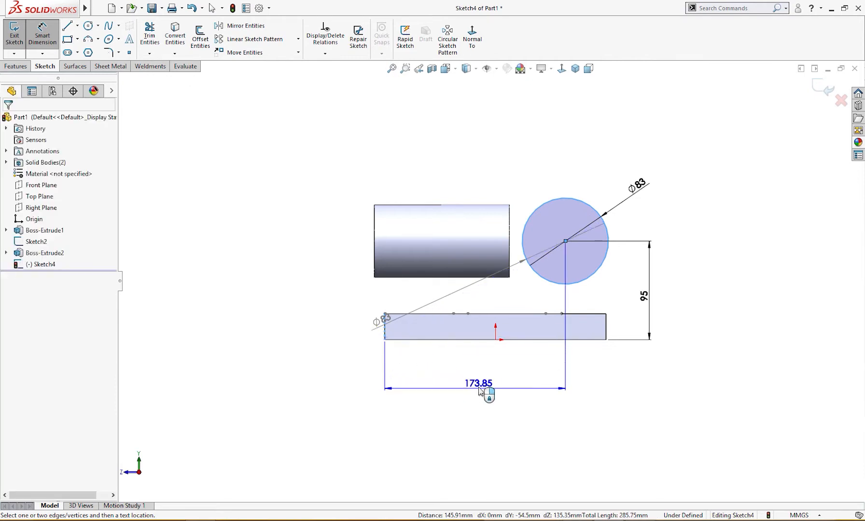
pyautogui.click(481, 384)
pyautogui.write('17')
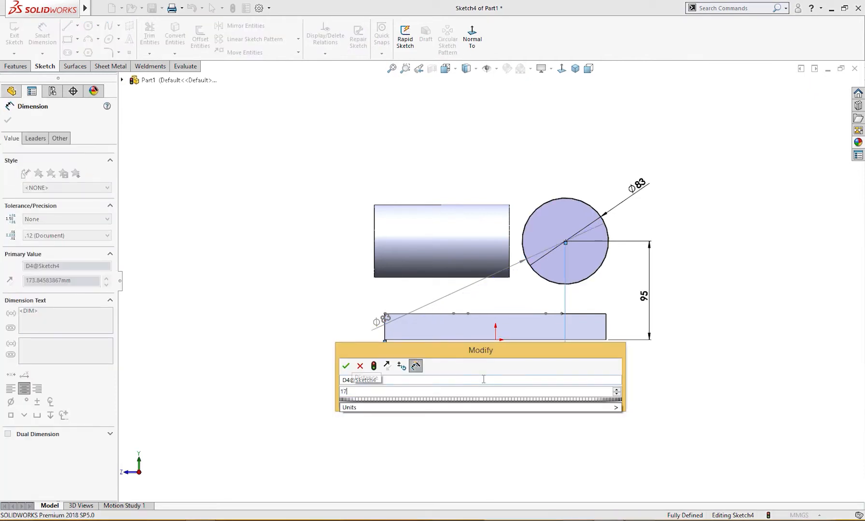
pyautogui.write('0-7.5')
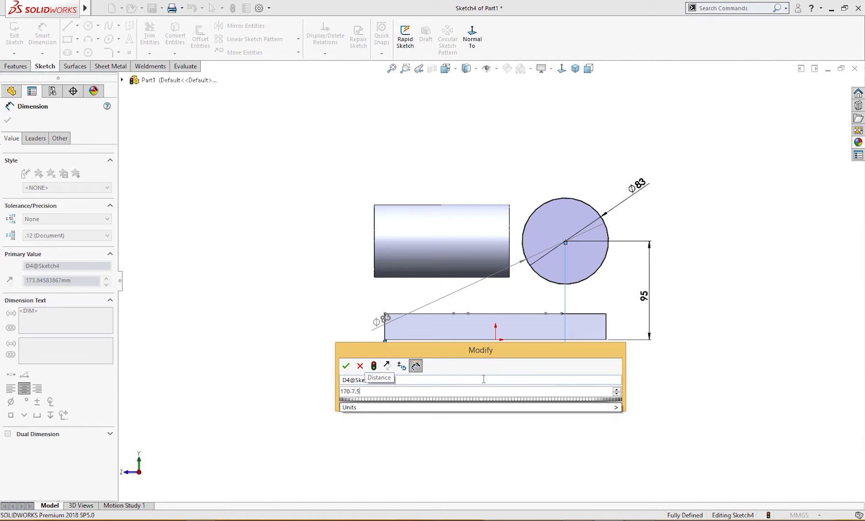
pyautogui.press('Return')
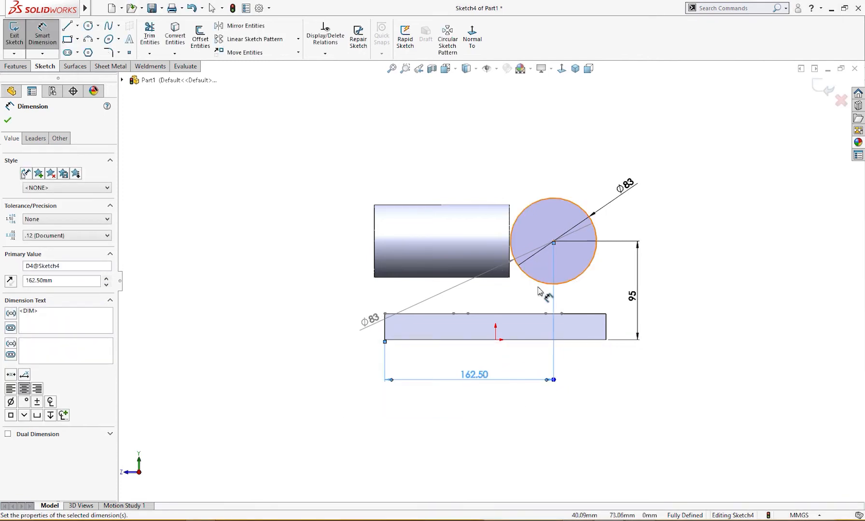
# - Set up a boss extrusion of the 83 mm circle that starts at a 10 mm offset from the sketch plane
pyautogui.scroll(-3, 550, 292)
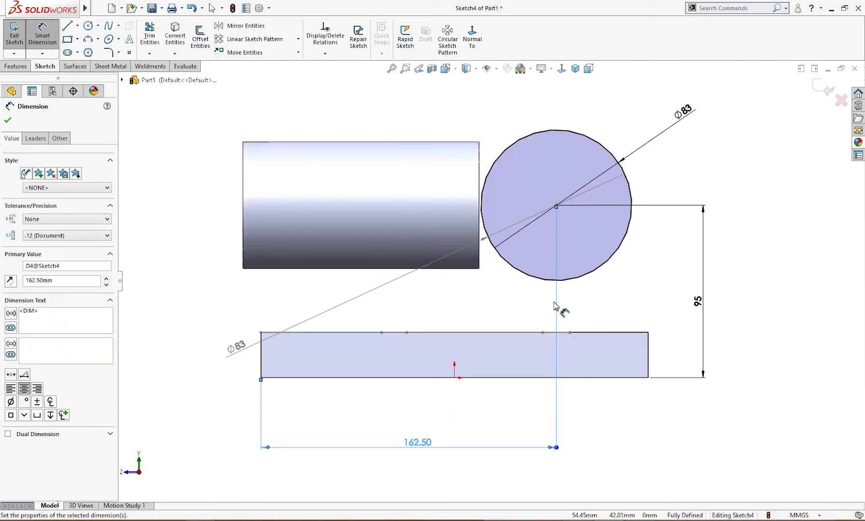
pyautogui.scroll(-2, 561, 330)
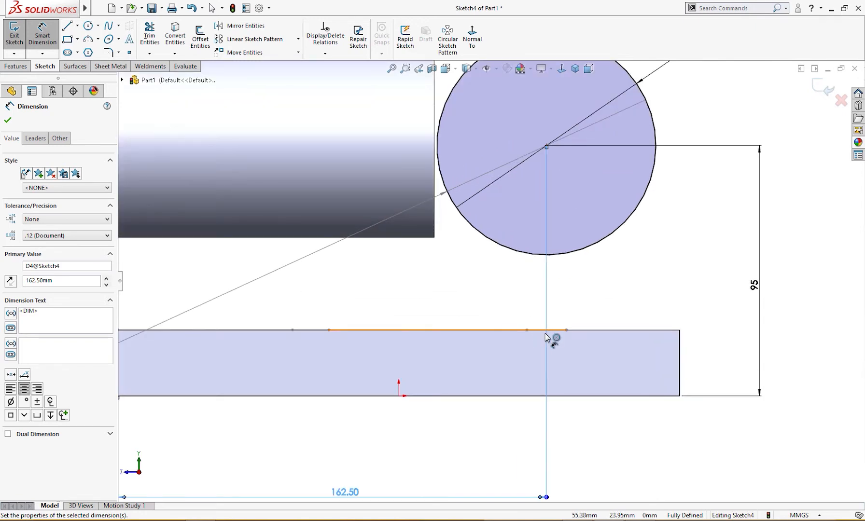
pyautogui.moveTo(581, 331); pyautogui.dragTo(581, 349, button='middle')
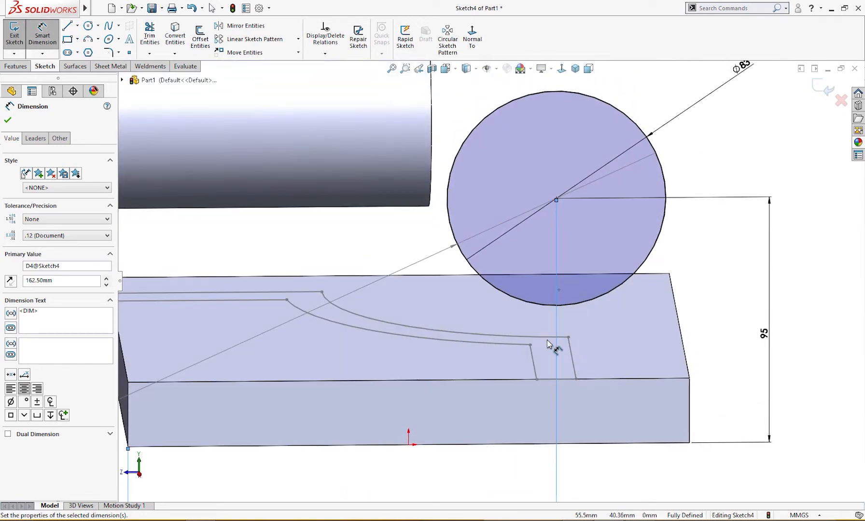
pyautogui.scroll(3, 555, 378)
pyautogui.moveTo(556, 378); pyautogui.dragTo(573, 379, button='middle')
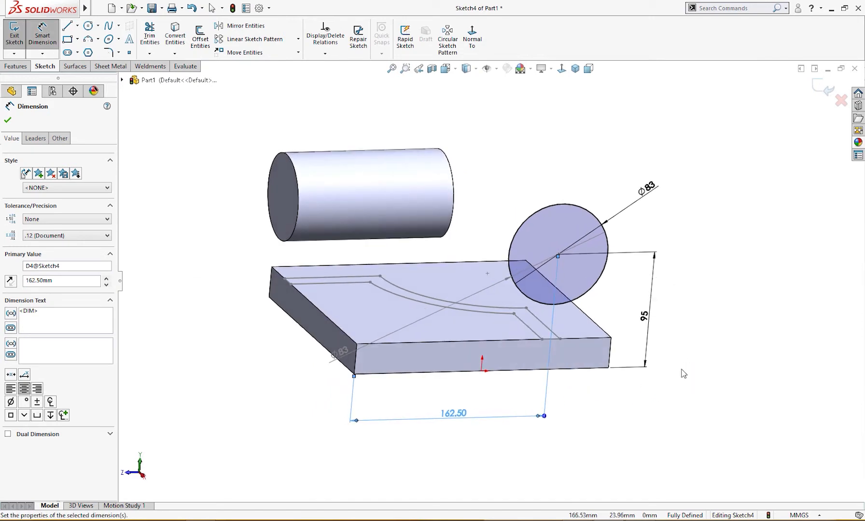
pyautogui.press('s')
pyautogui.click(756, 415)
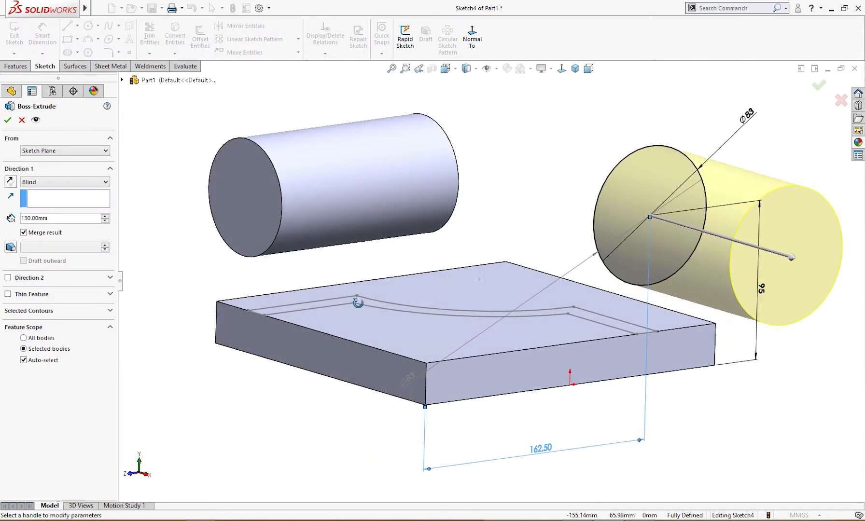
pyautogui.click(74, 151)
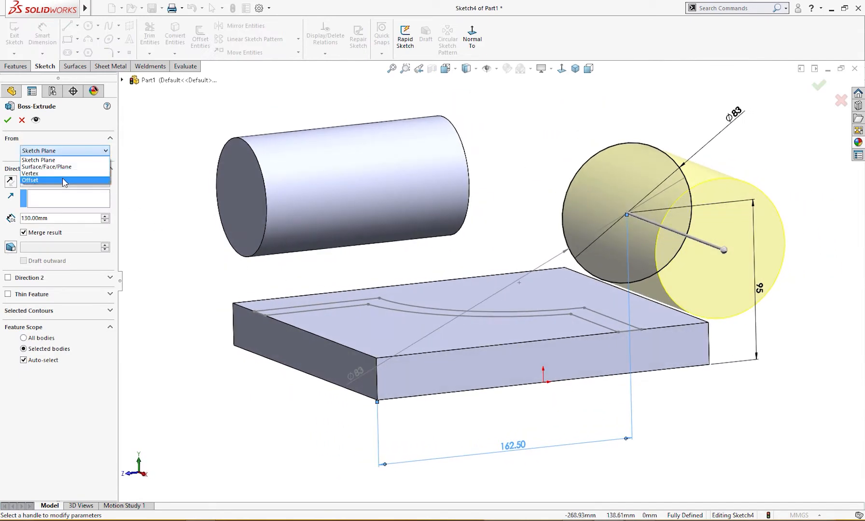
pyautogui.click(64, 180)
pyautogui.moveTo(52, 167); pyautogui.dragTo(1, 166)
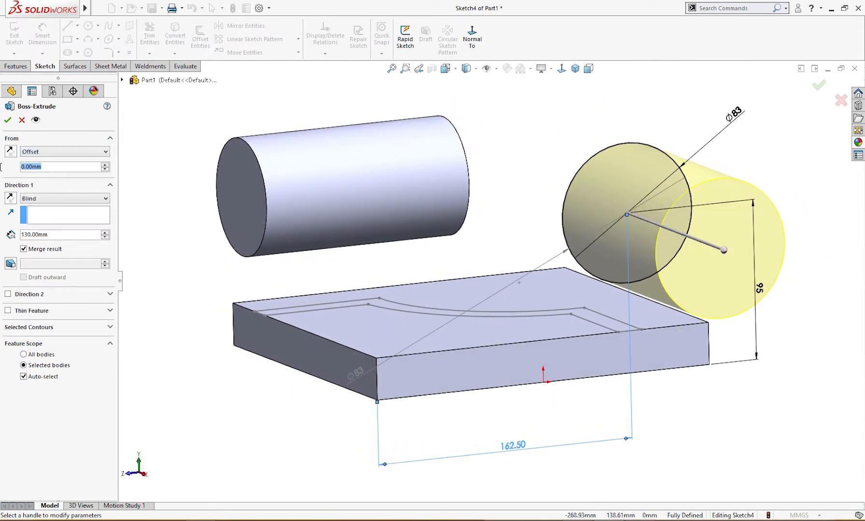
pyautogui.write('10')
pyautogui.press('Return')
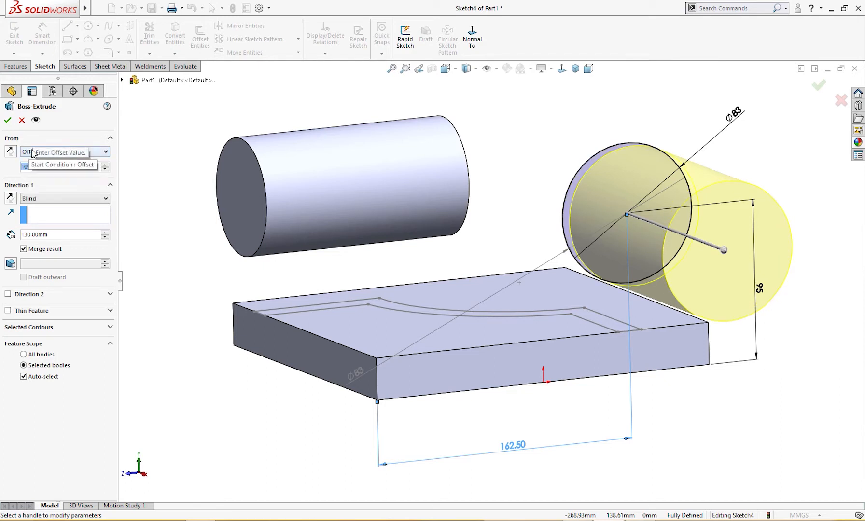
# - Reverse the extrusion so it runs back over the base, and create the 130 mm long cylinder
pyautogui.click(10, 200)
pyautogui.moveTo(367, 270); pyautogui.dragTo(332, 294, button='middle')
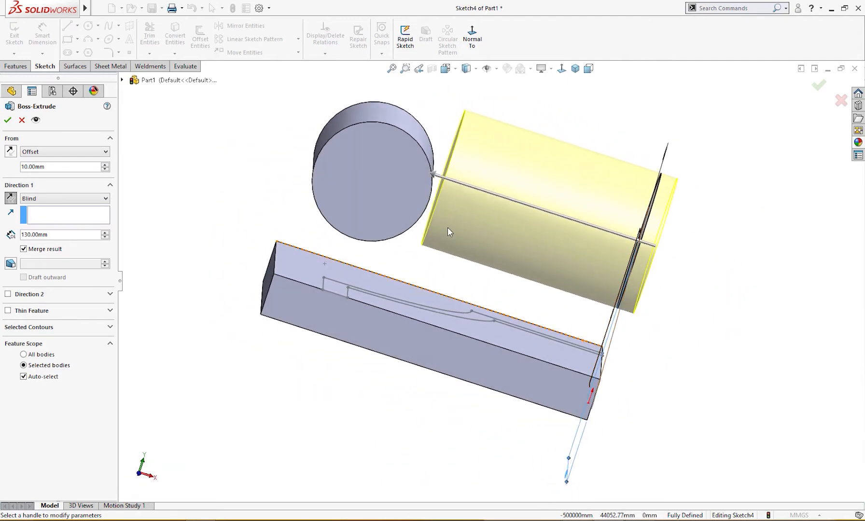
pyautogui.moveTo(484, 272); pyautogui.dragTo(441, 279, button='middle')
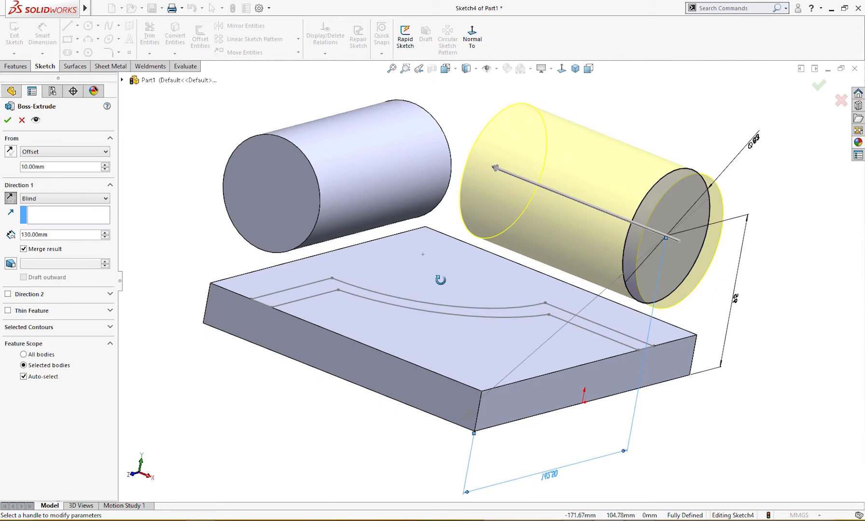
pyautogui.click(8, 120)
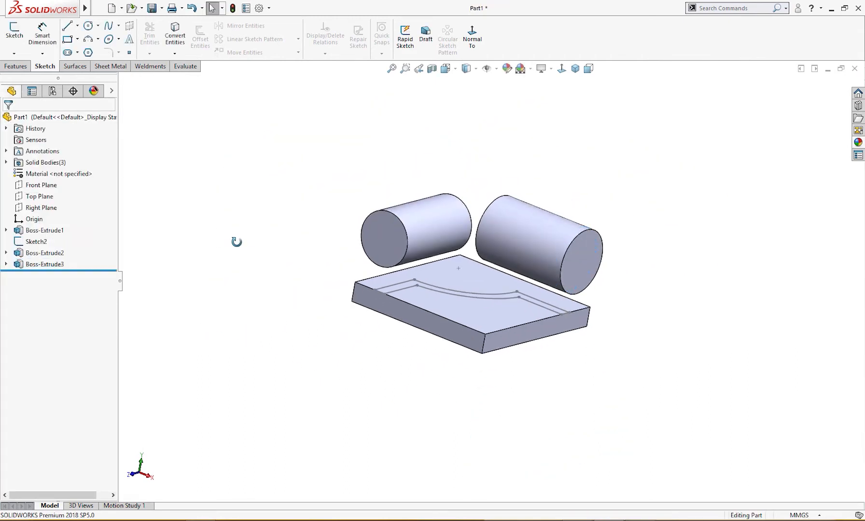
# - Set up a boss extrusion of the curved wall sketch on the base's top face with a value of 95 mm
pyautogui.moveTo(235, 242)
pyautogui.mouseDown(button='middle')
pyautogui.moveTo(294, 268)
pyautogui.moveTo(228, 253)
pyautogui.mouseUp(button='middle')
pyautogui.scroll(-3, 393, 297)
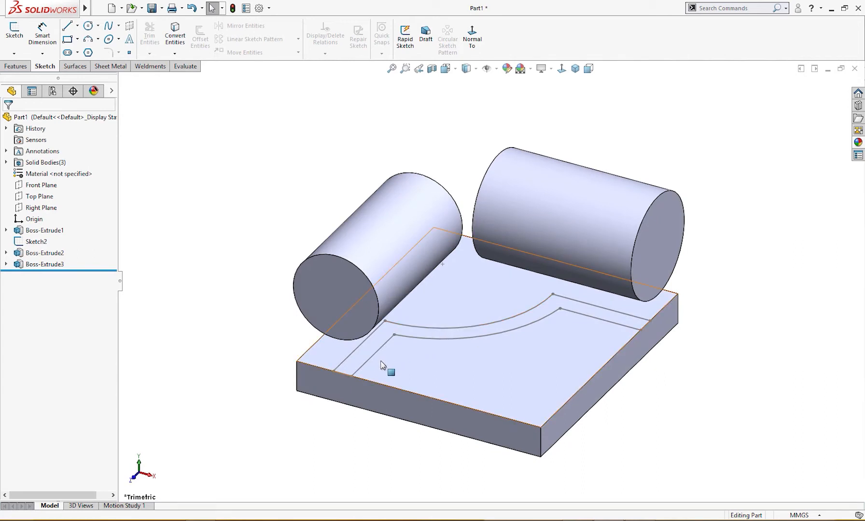
pyautogui.click(46, 245)
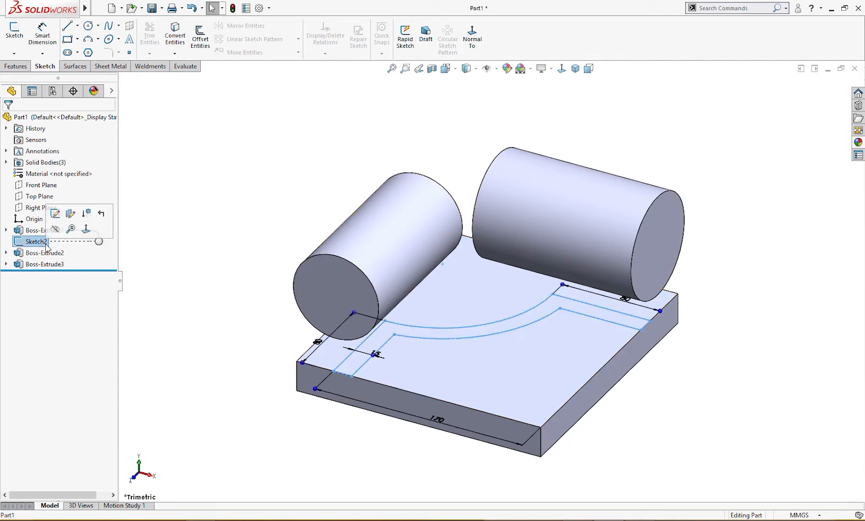
pyautogui.click(8, 69)
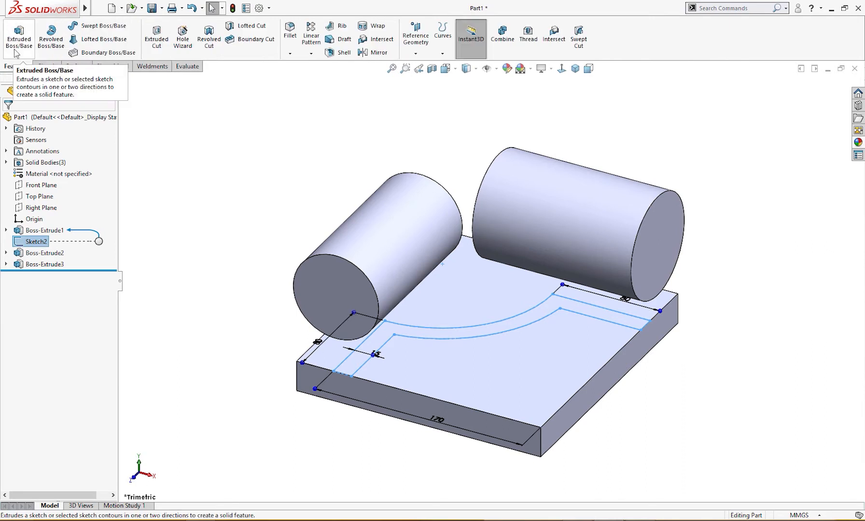
pyautogui.click(19, 36)
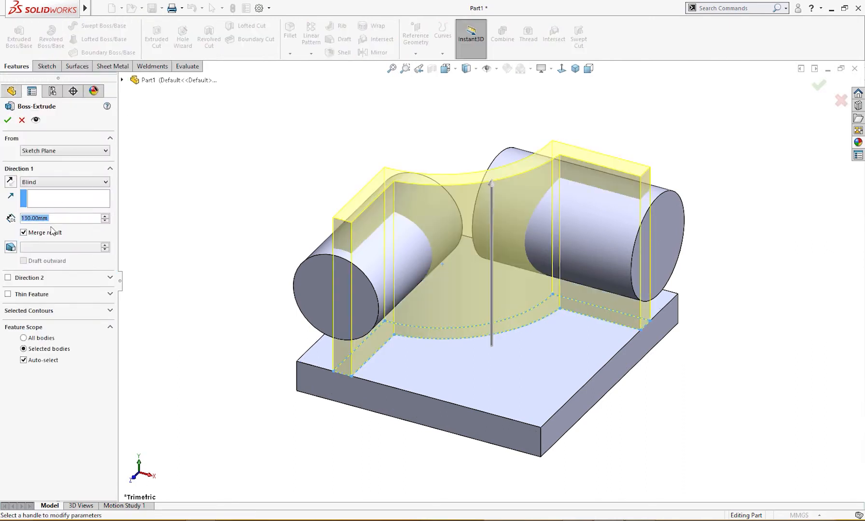
pyautogui.write('95')
pyautogui.press('Return')
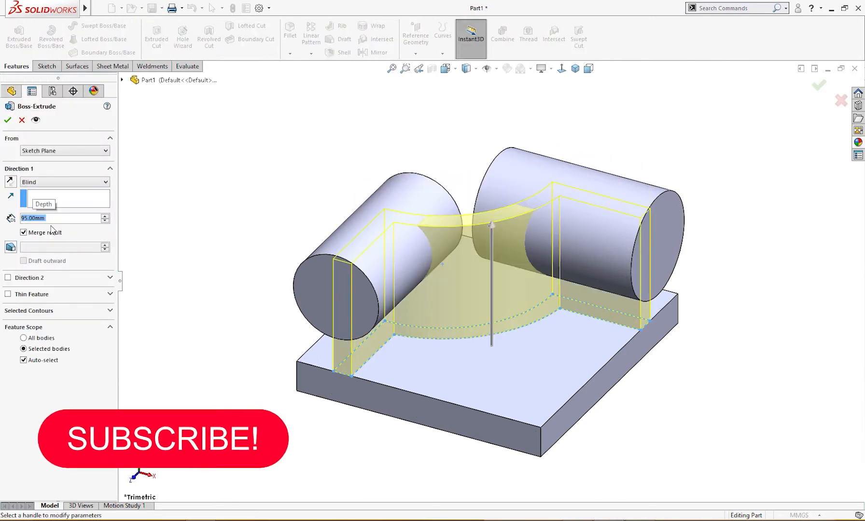
# - Make the wall extrusion end at an offset from the base's bottom face and flip its direction upward
pyautogui.moveTo(157, 270); pyautogui.dragTo(154, 231, button='middle')
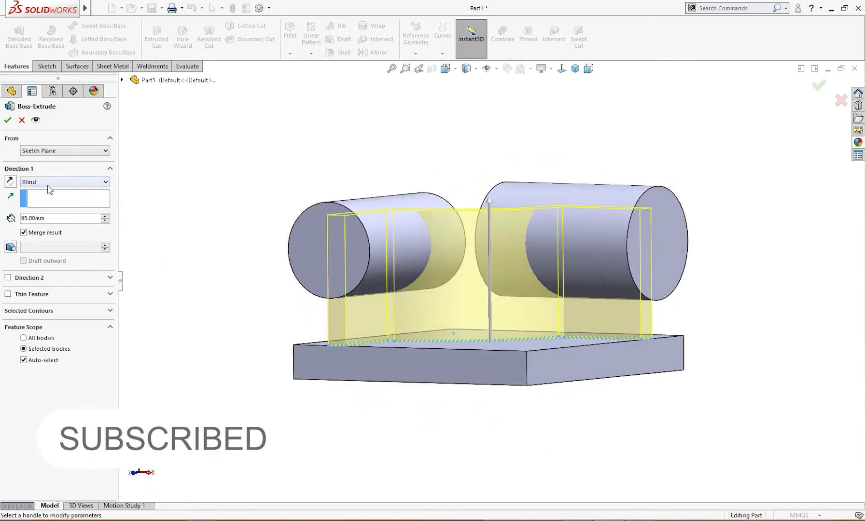
pyautogui.click(92, 182)
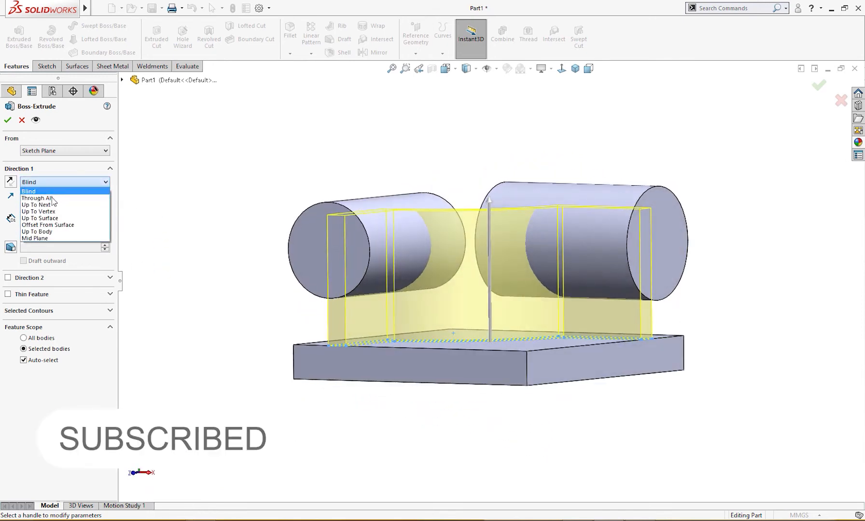
pyautogui.click(59, 224)
pyautogui.moveTo(199, 331); pyautogui.dragTo(199, 261, button='middle')
pyautogui.click(378, 378)
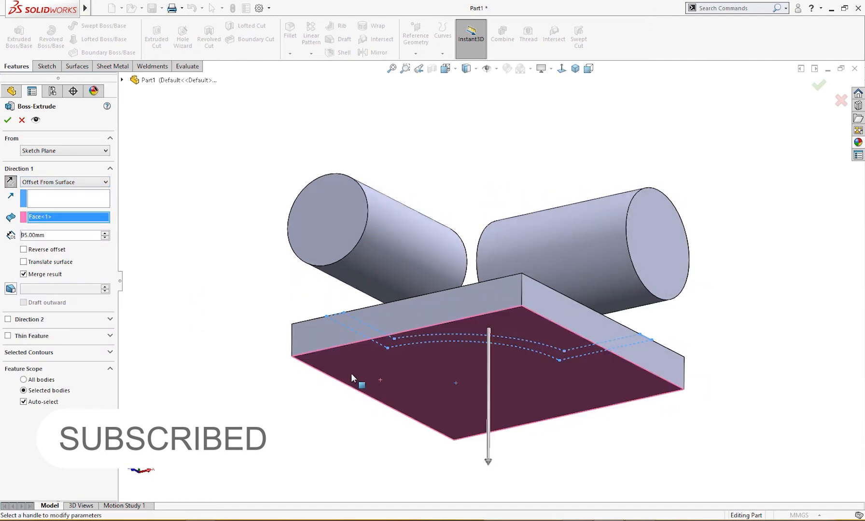
pyautogui.moveTo(351, 373); pyautogui.dragTo(328, 427, button='middle')
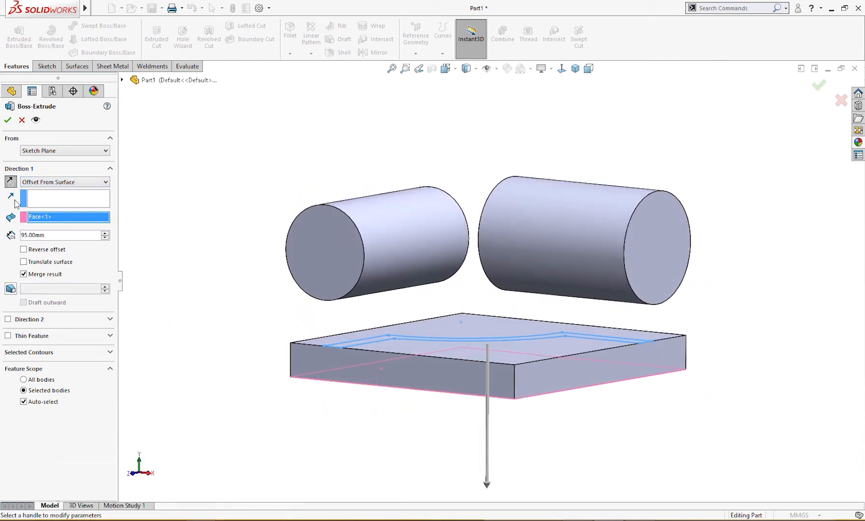
pyautogui.click(10, 184)
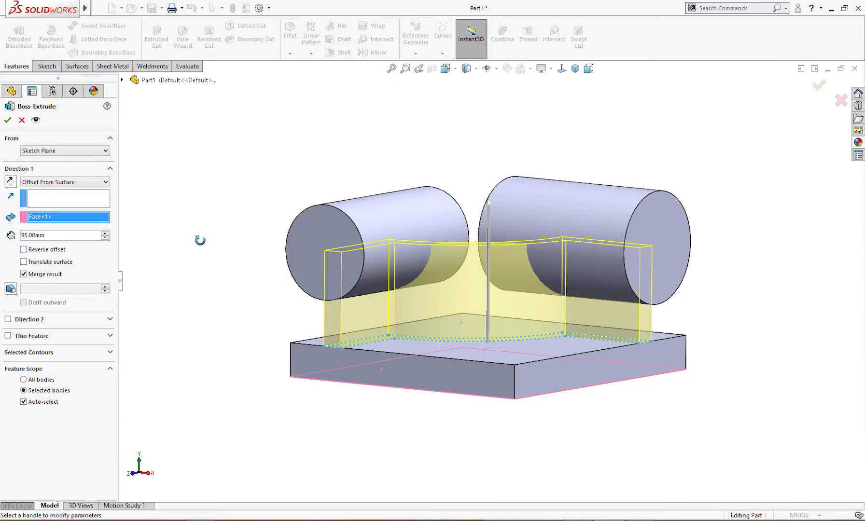
# - Check the wall's height against the reference drawing and create the wall extrusion merged with the cylinders and base
pyautogui.moveTo(200, 240); pyautogui.dragTo(195, 273, button='middle')
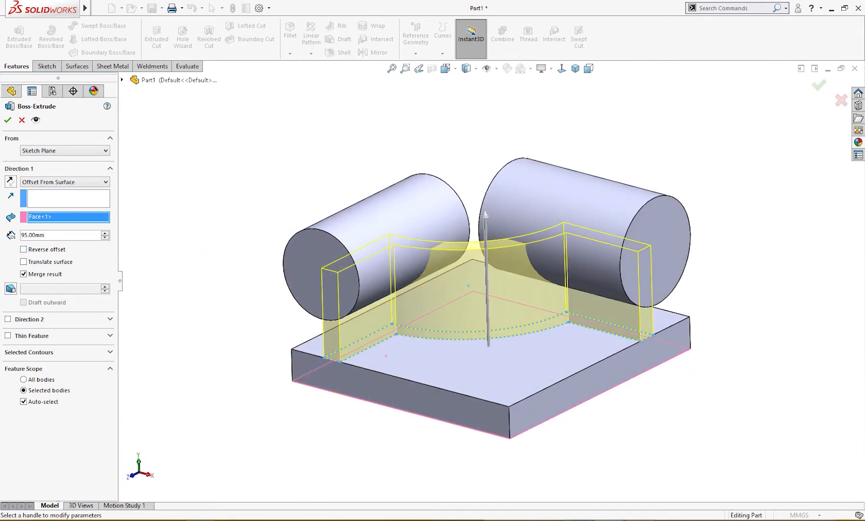
pyautogui.click(578, 520)
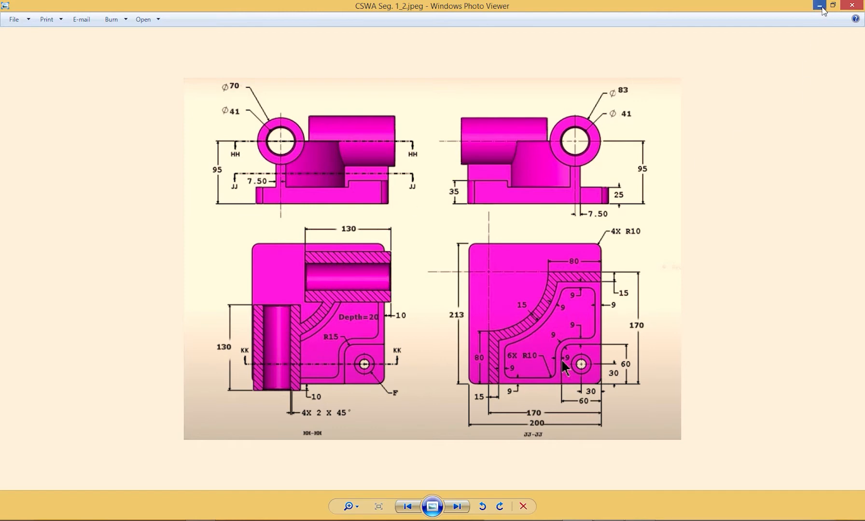
pyautogui.click(820, 6)
pyautogui.moveTo(669, 117); pyautogui.dragTo(713, 74, button='middle')
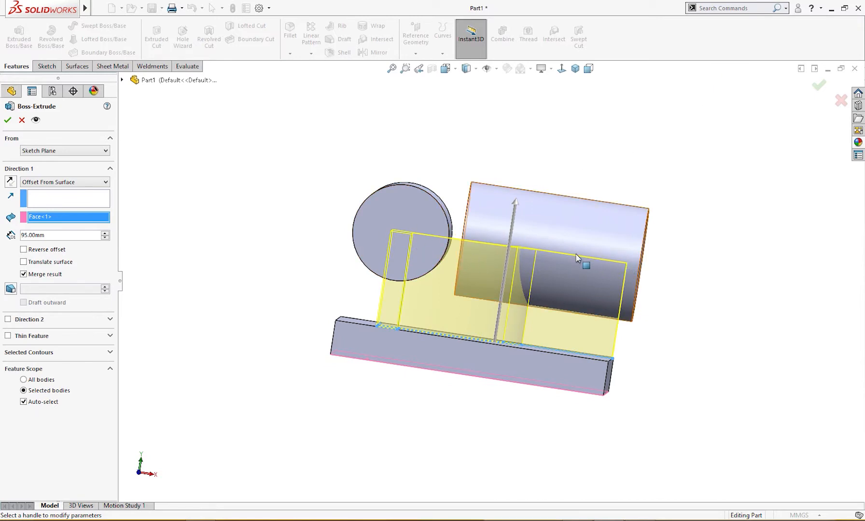
pyautogui.moveTo(704, 268); pyautogui.dragTo(609, 285, button='middle')
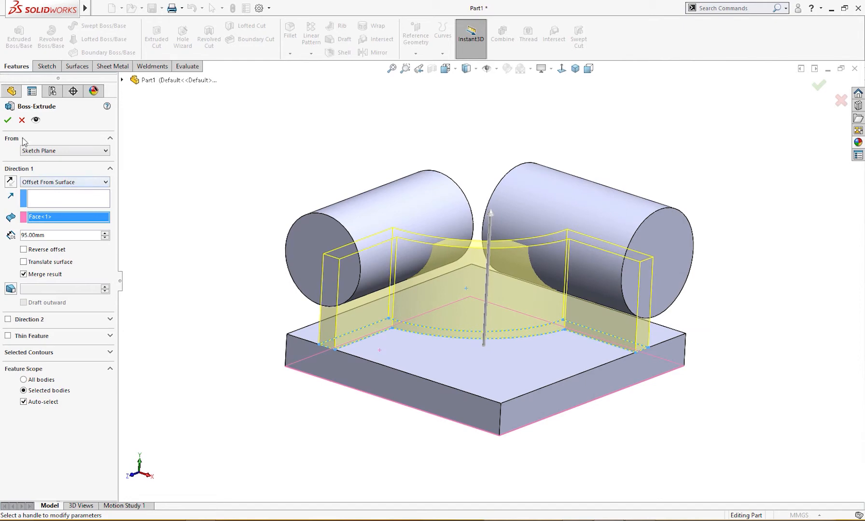
pyautogui.click(8, 120)
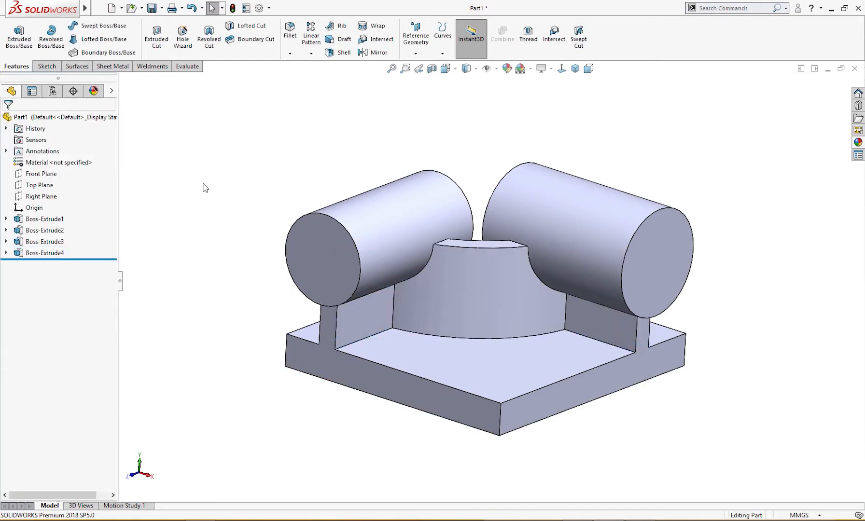
# - Start a sketch on the base's top face and draw a corner rectangle about 51 by 52 mm from its outer front corner
pyautogui.moveTo(203, 188); pyautogui.dragTo(200, 212, button='middle')
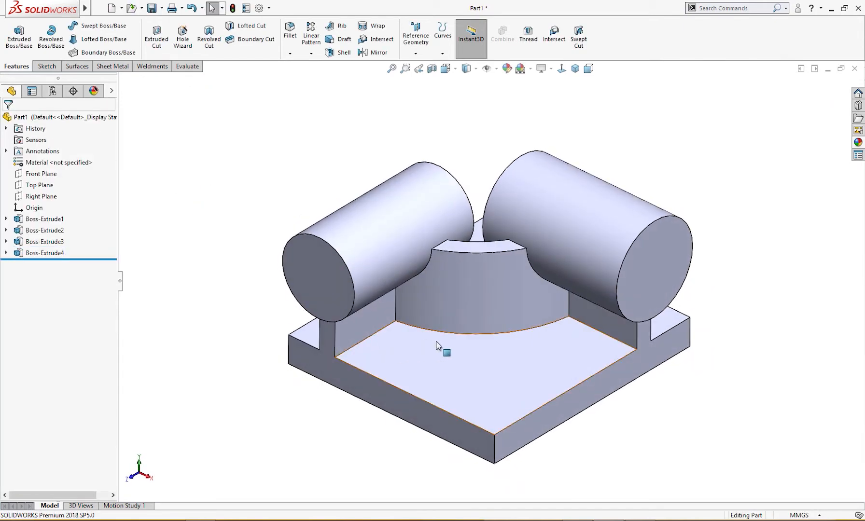
pyautogui.click(484, 400)
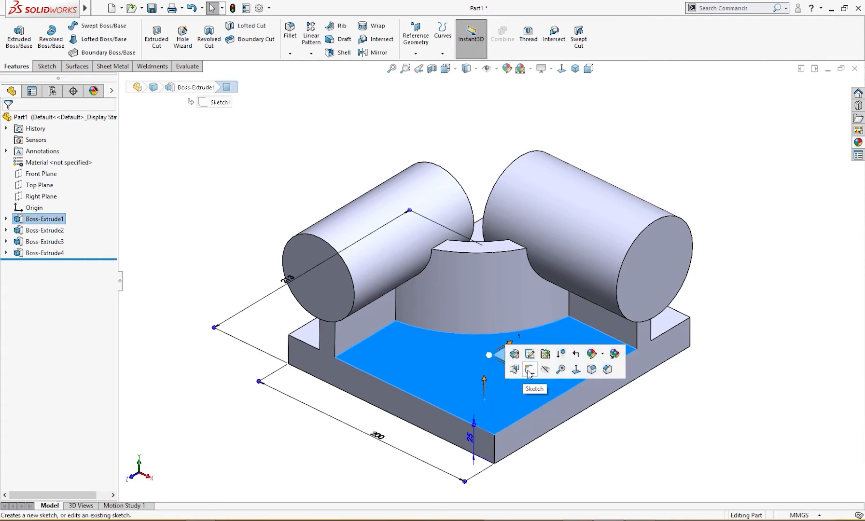
pyautogui.click(529, 376)
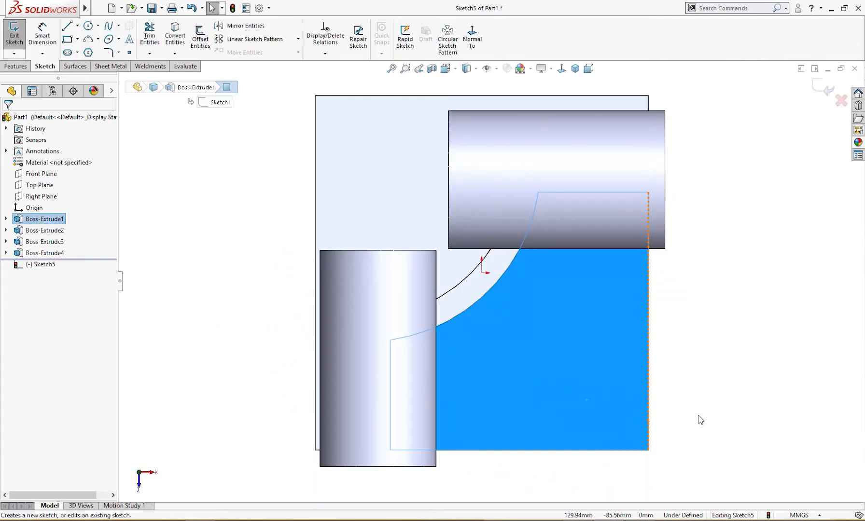
pyautogui.moveTo(721, 412); pyautogui.dragTo(700, 408, button='right')
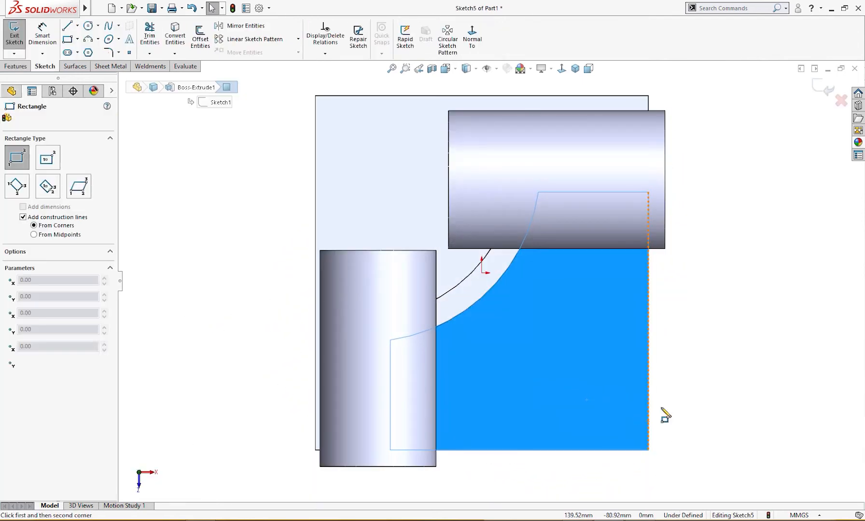
pyautogui.click(648, 449)
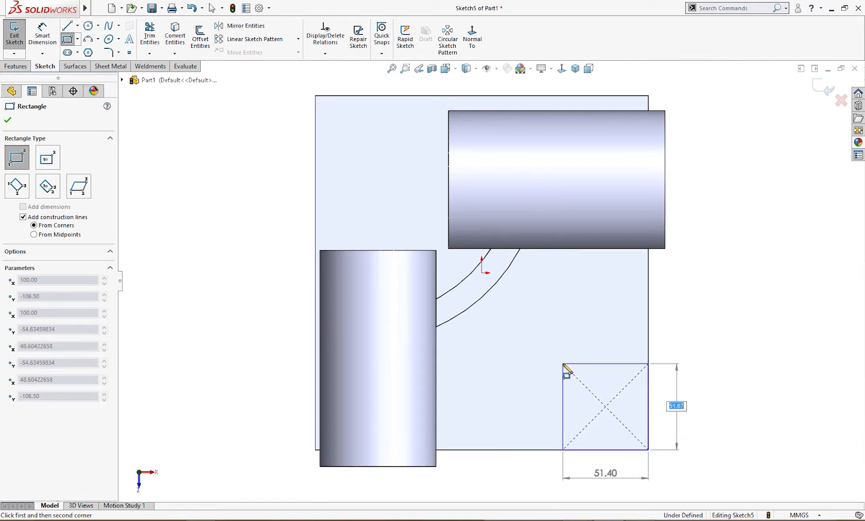
pyautogui.click(563, 363)
pyautogui.press('Escape')
# - Check the corner radius in the reference drawing and round the rectangle's inner corner with a 15 mm sketch fillet
pyautogui.moveTo(689, 424); pyautogui.dragTo(688, 397, button='right')
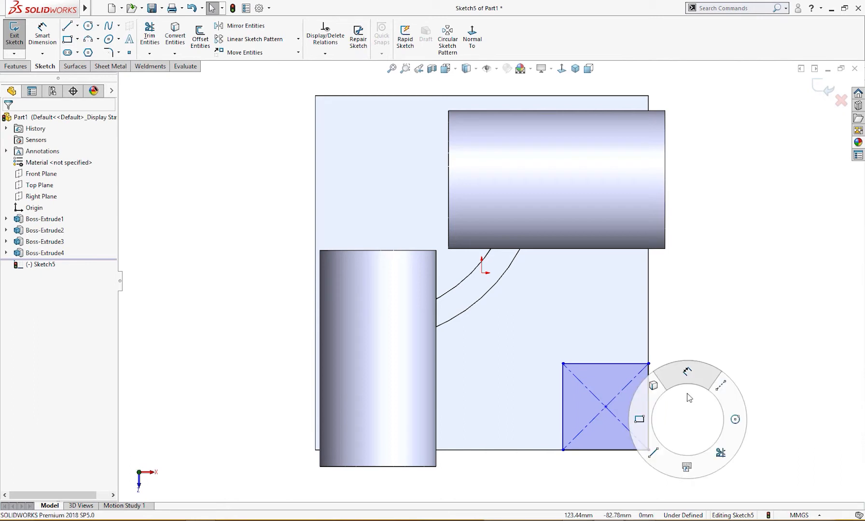
pyautogui.press('s')
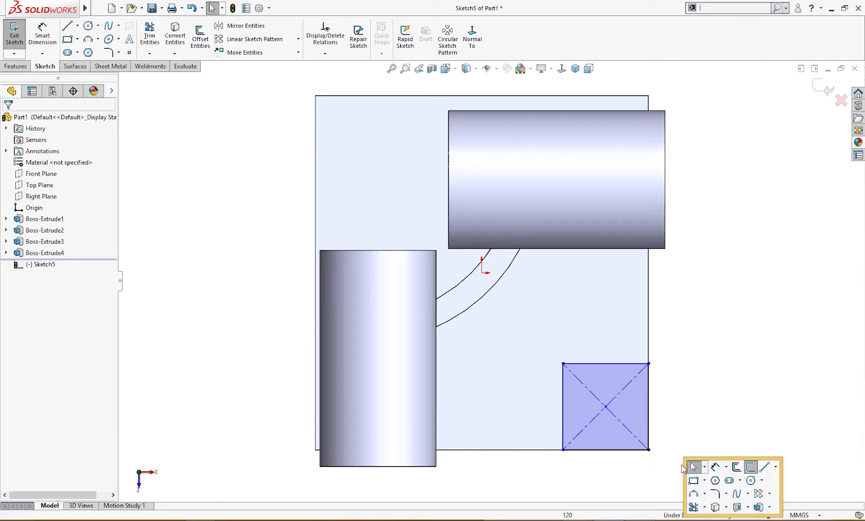
pyautogui.click(714, 494)
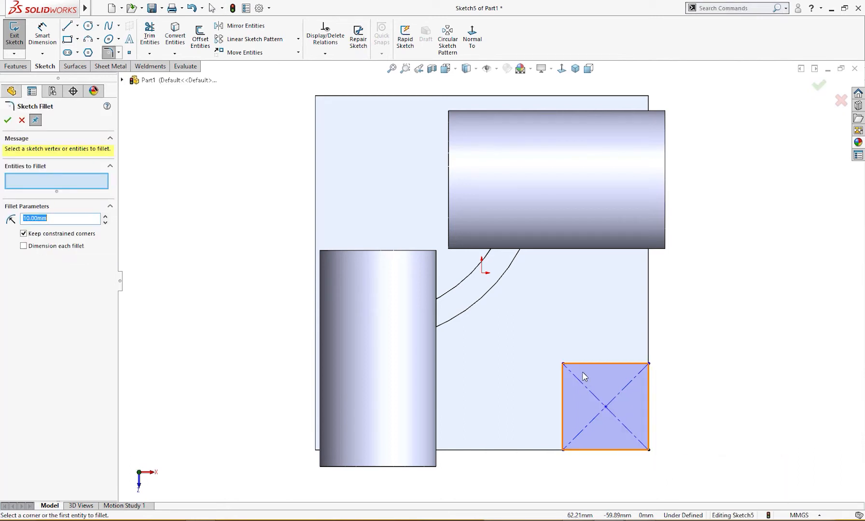
pyautogui.click(564, 364)
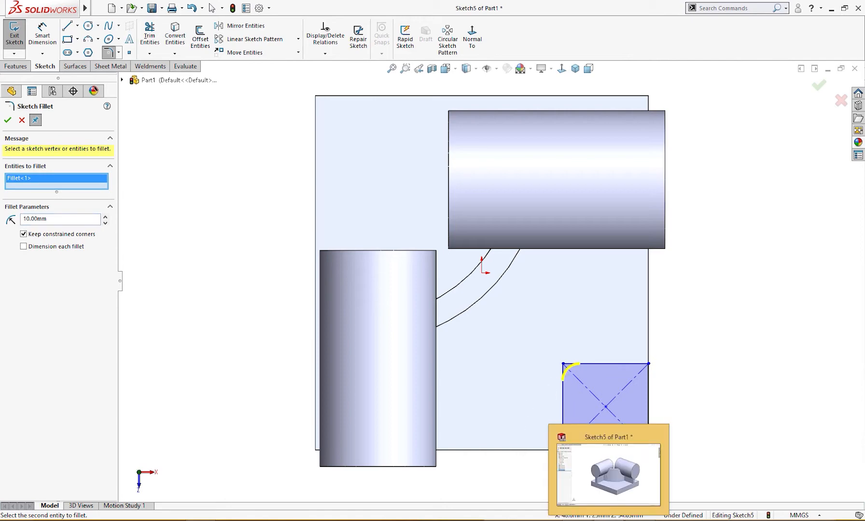
pyautogui.click(588, 509)
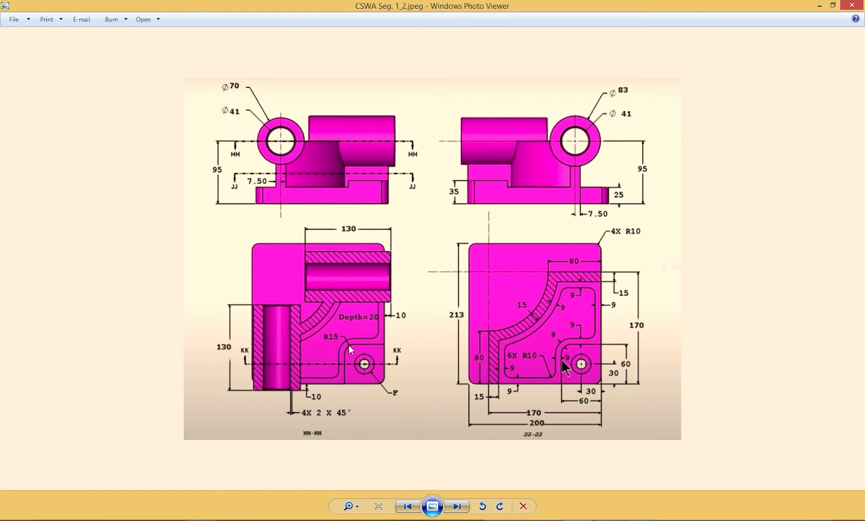
pyautogui.click(815, 5)
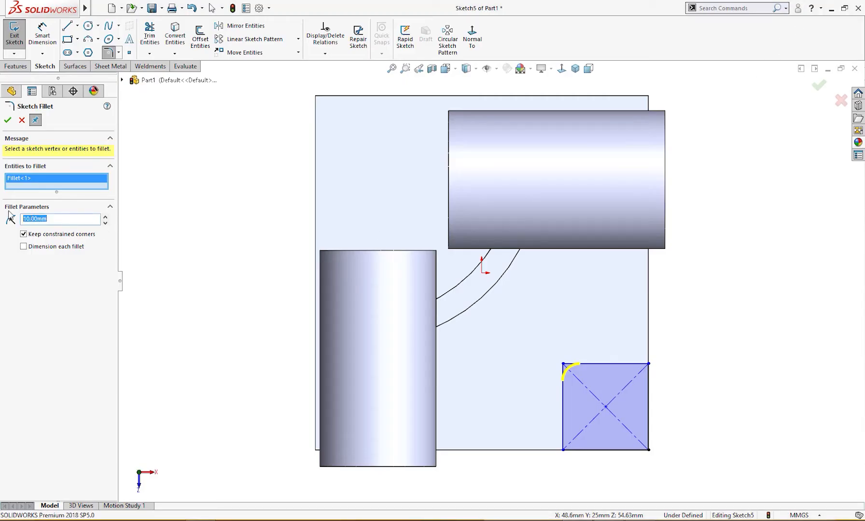
pyautogui.write('15')
pyautogui.press('Return')
pyautogui.click(7, 120)
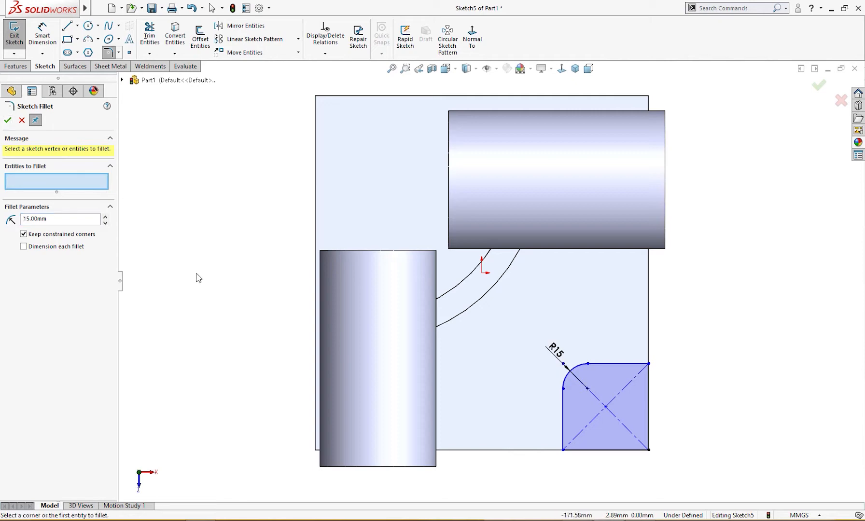
pyautogui.moveTo(195, 276); pyautogui.dragTo(222, 205, button='middle')
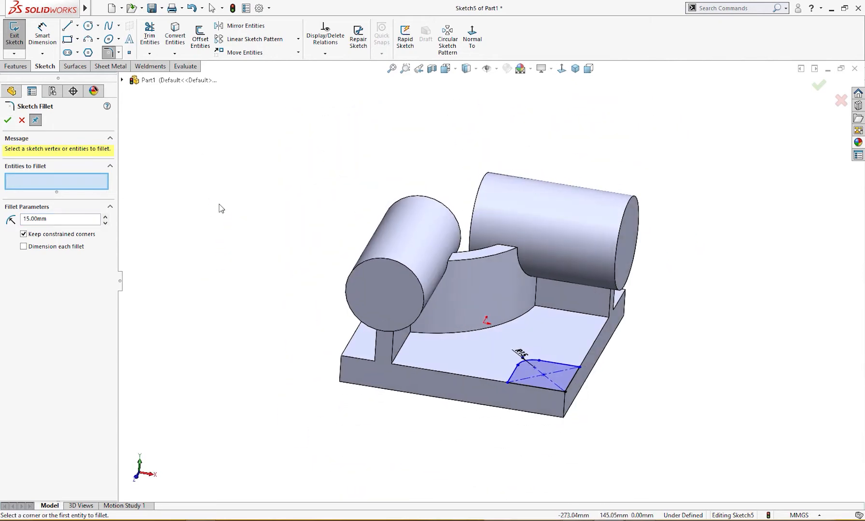
pyautogui.scroll(-3, 531, 410)
pyautogui.scroll(1, 613, 411)
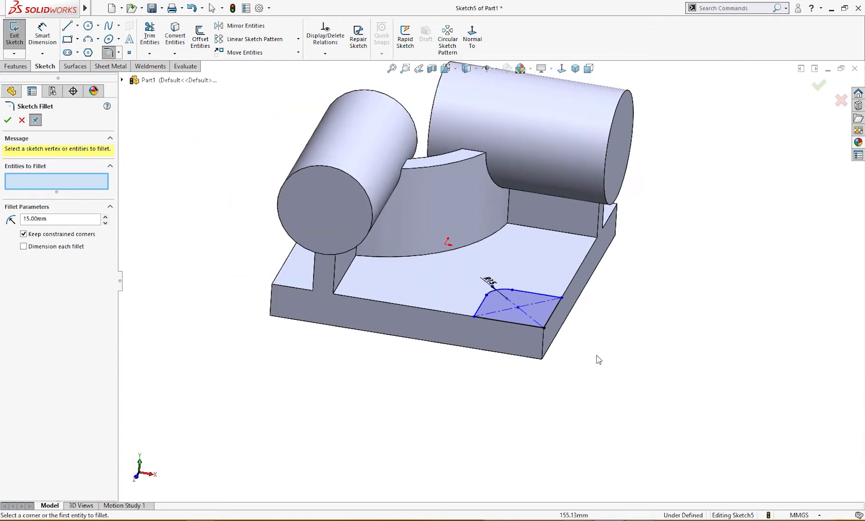
pyautogui.moveTo(597, 359); pyautogui.dragTo(607, 445, button='middle')
pyautogui.moveTo(612, 407); pyautogui.dragTo(616, 319, button='right')
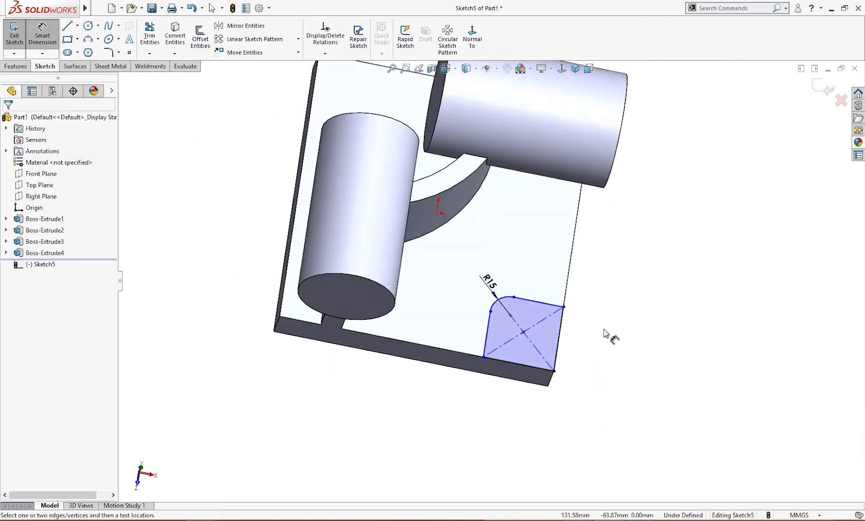
pyautogui.click(472, 40)
pyautogui.press('Escape')
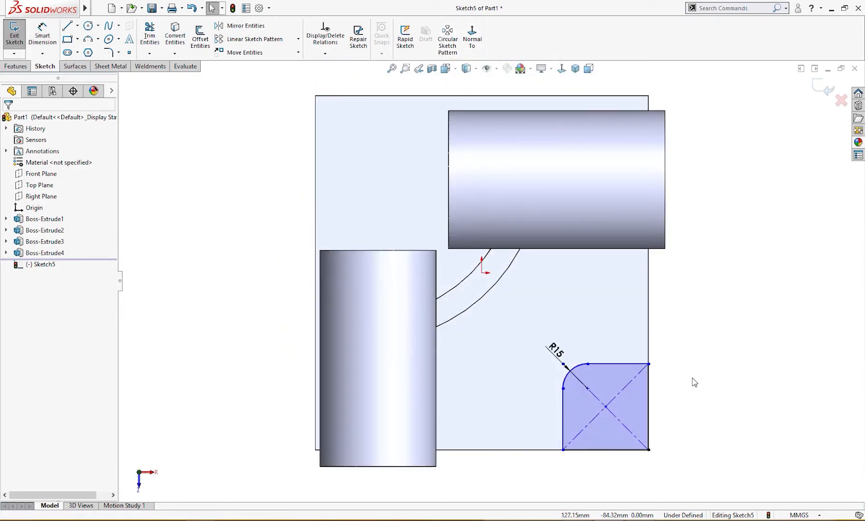
# - Dimension the rectangle's vertical edge along the base's side, check the reference drawing, and set the length to 60 mm
pyautogui.moveTo(692, 378); pyautogui.dragTo(690, 338, button='right')
pyautogui.click(649, 409)
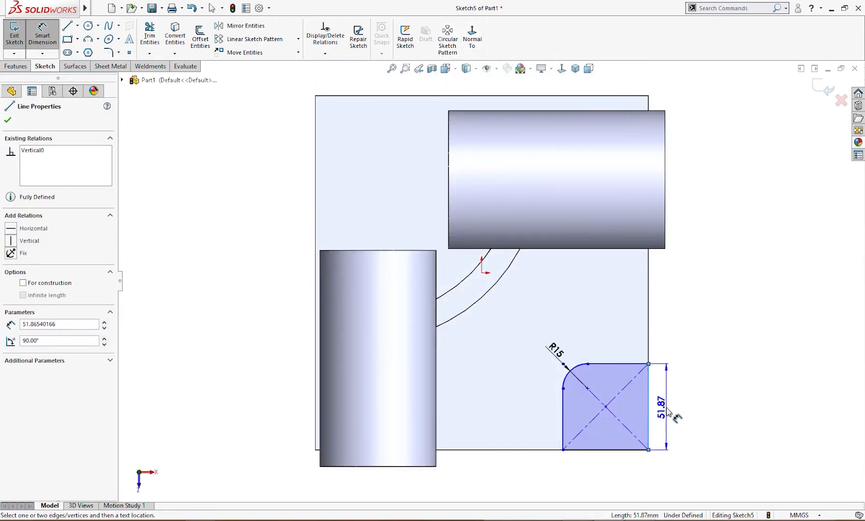
pyautogui.click(670, 411)
pyautogui.click(581, 506)
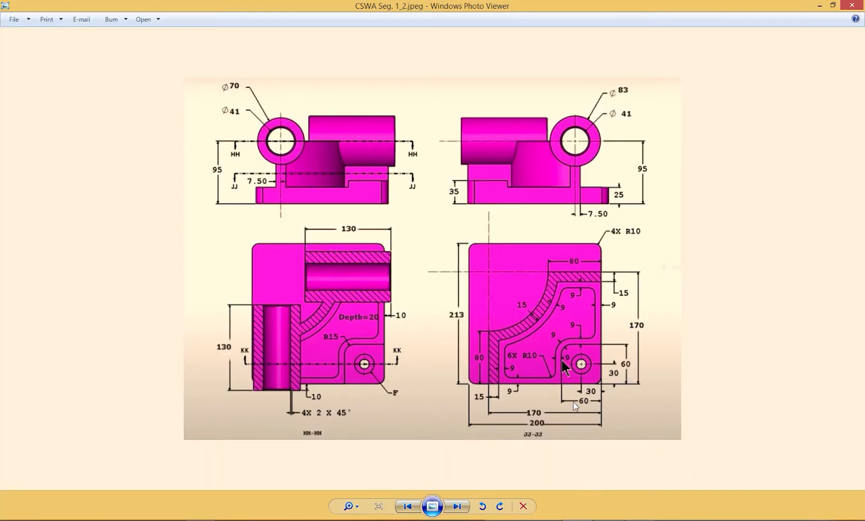
pyautogui.click(615, 509)
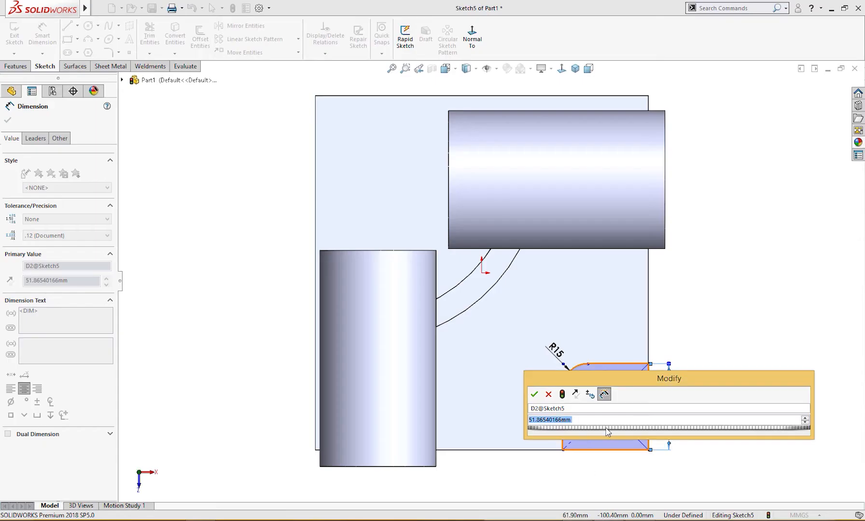
pyautogui.write('60')
pyautogui.press('Return')
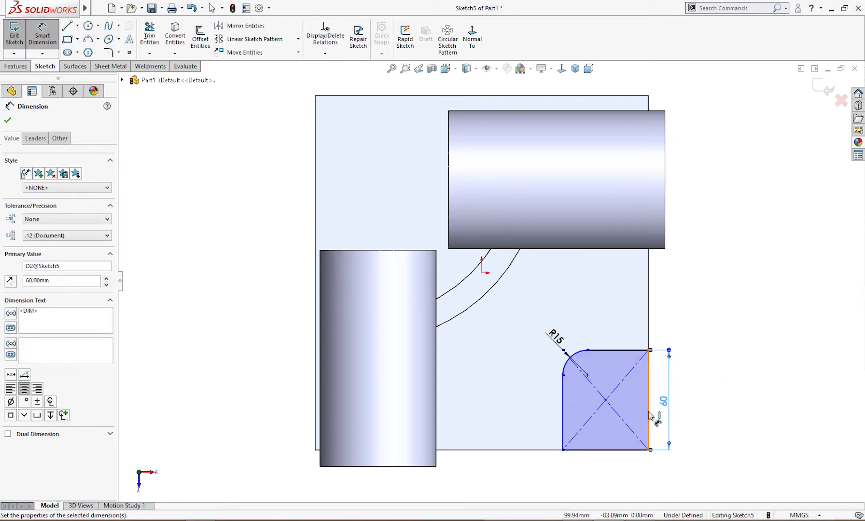
# - Dimension the distance between the rectangle's two vertical edges and set it to 60 mm
pyautogui.click(648, 437)
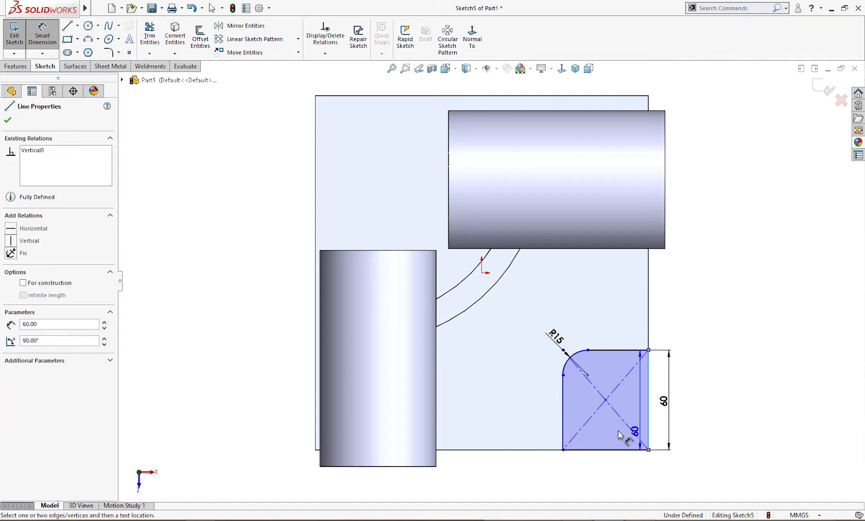
pyautogui.click(563, 427)
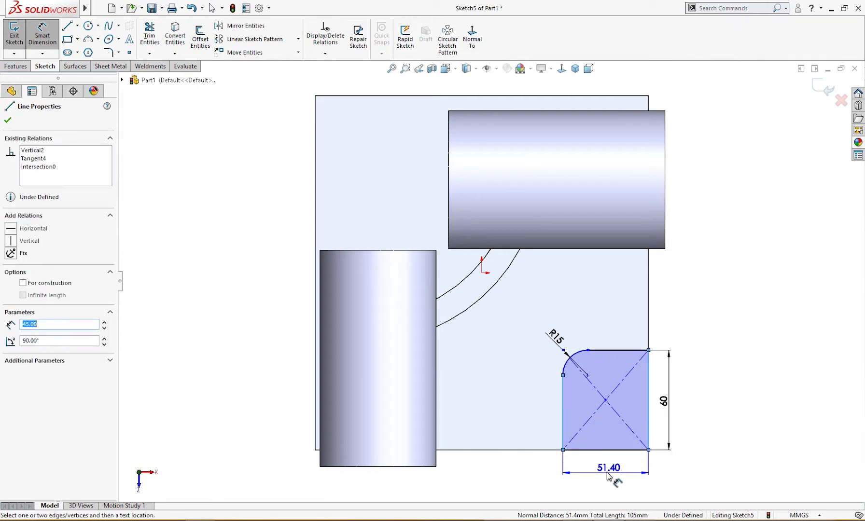
pyautogui.click(604, 480)
pyautogui.write('60')
pyautogui.press('Return')
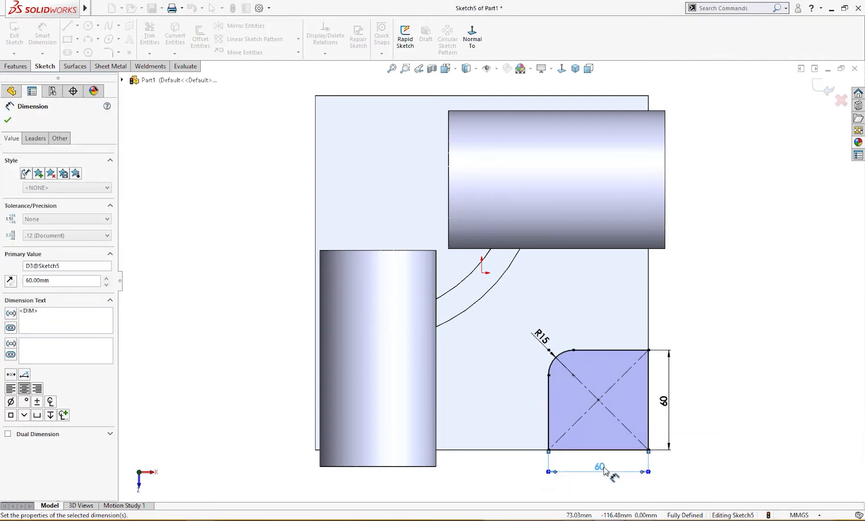
pyautogui.click(693, 431)
# - Set up a boss extrusion of the rounded rectangle that ends at an offset from the base's bottom face, directed upward
pyautogui.scroll(3, 693, 430)
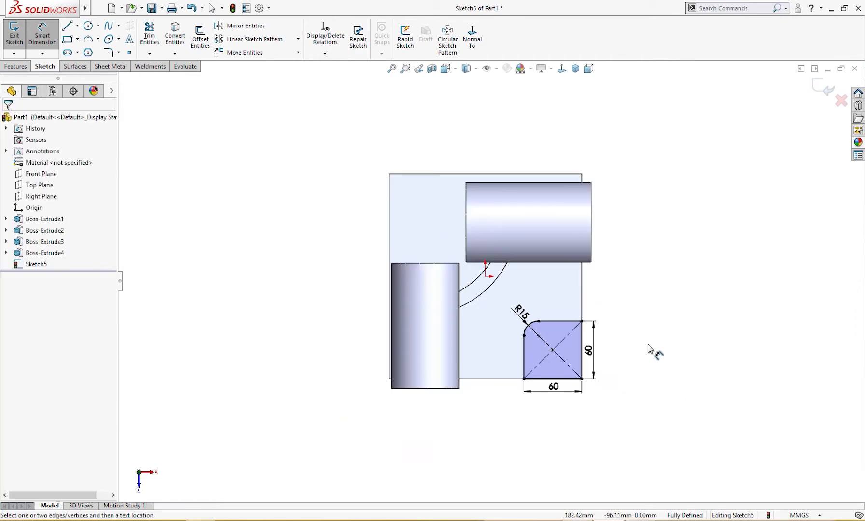
pyautogui.middleClick(647, 343)
pyautogui.scroll(1, 648, 338)
pyautogui.press('s')
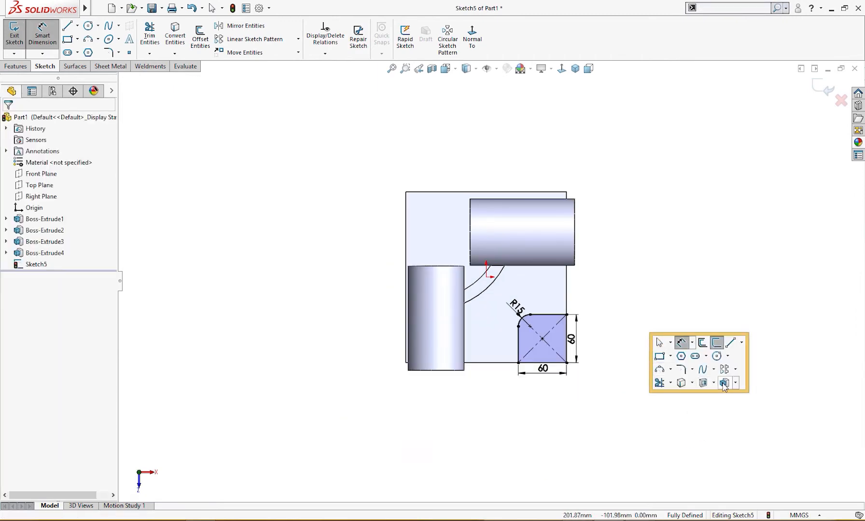
pyautogui.click(724, 383)
pyautogui.moveTo(599, 421); pyautogui.dragTo(595, 314, button='middle')
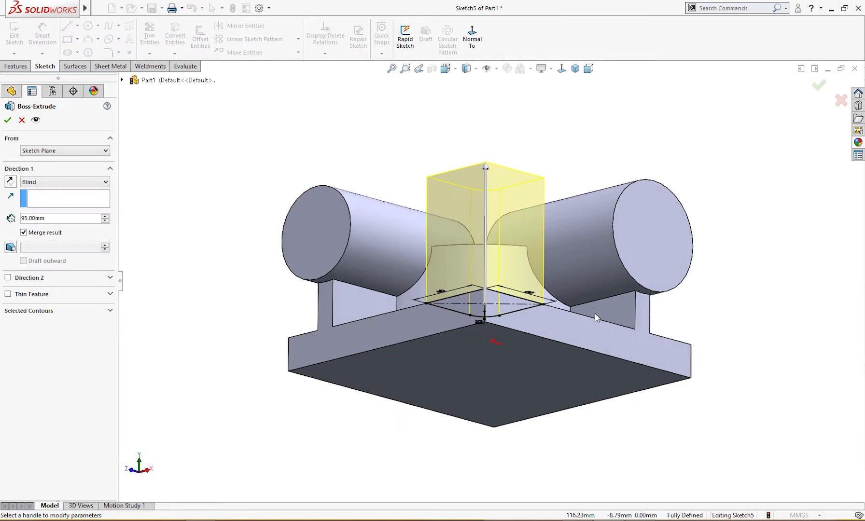
pyautogui.click(83, 182)
pyautogui.click(48, 212)
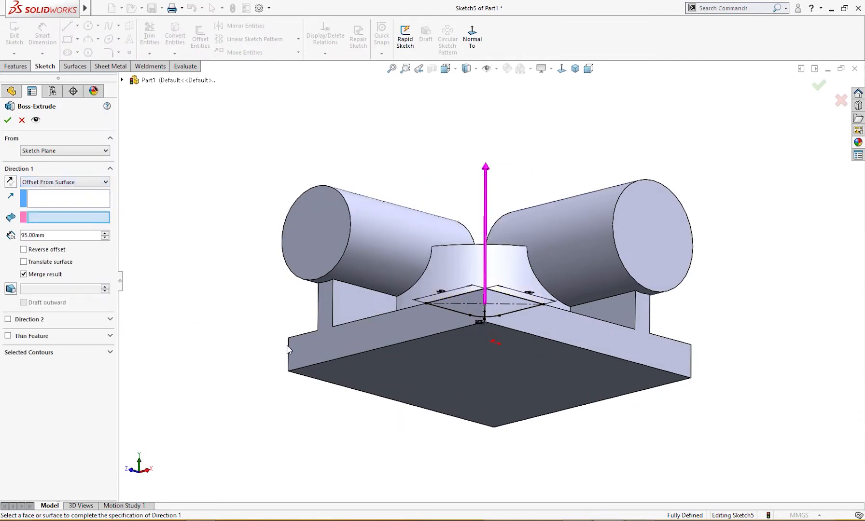
pyautogui.click(423, 369)
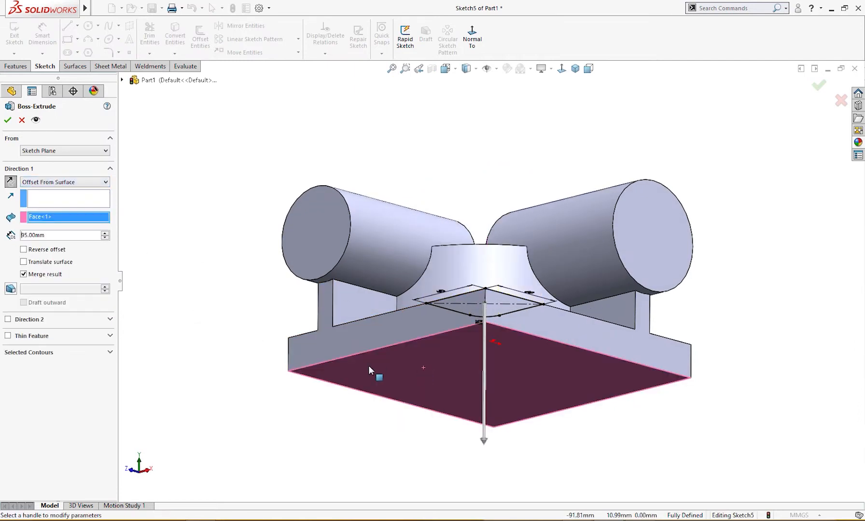
pyautogui.click(9, 183)
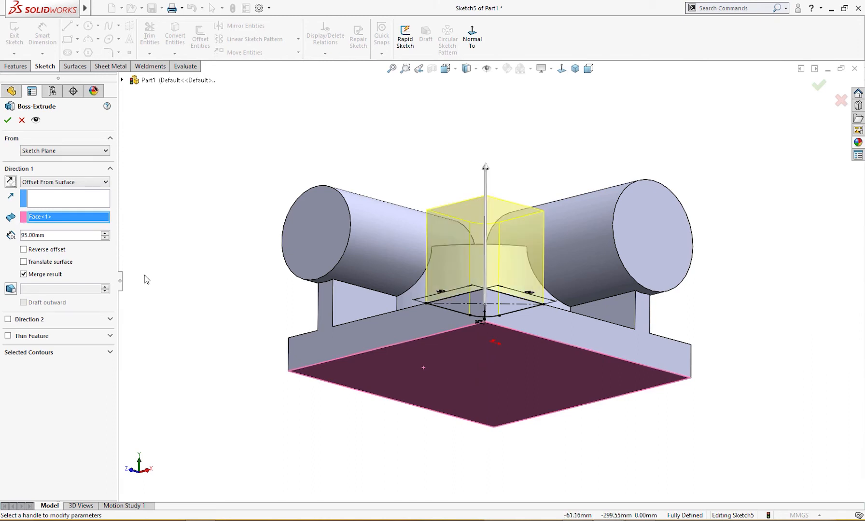
# - Set the offset distance to 35 mm and create the raised corner pad merged with the base
pyautogui.doubleClick(53, 235)
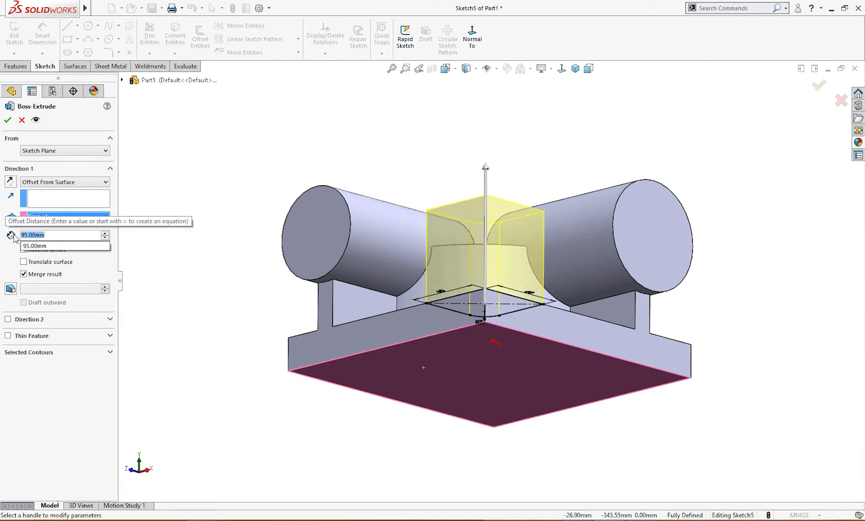
pyautogui.write('35')
pyautogui.press('Return')
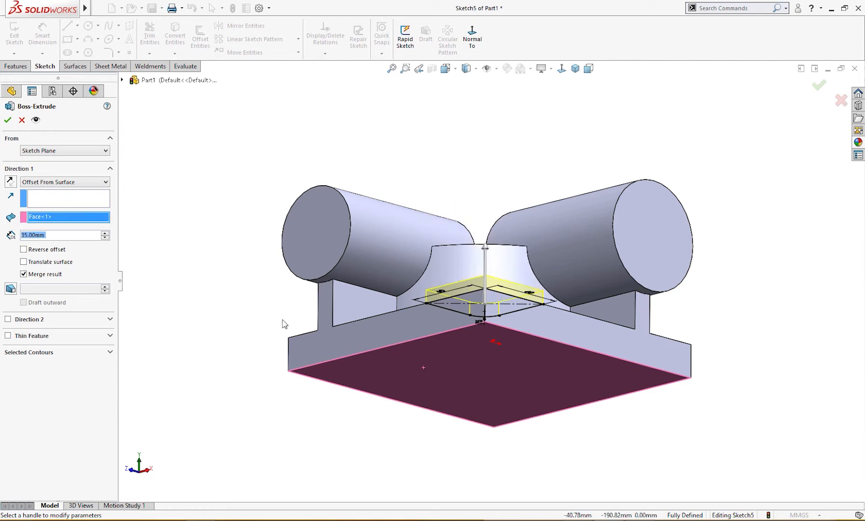
pyautogui.moveTo(284, 324); pyautogui.dragTo(419, 371, button='middle')
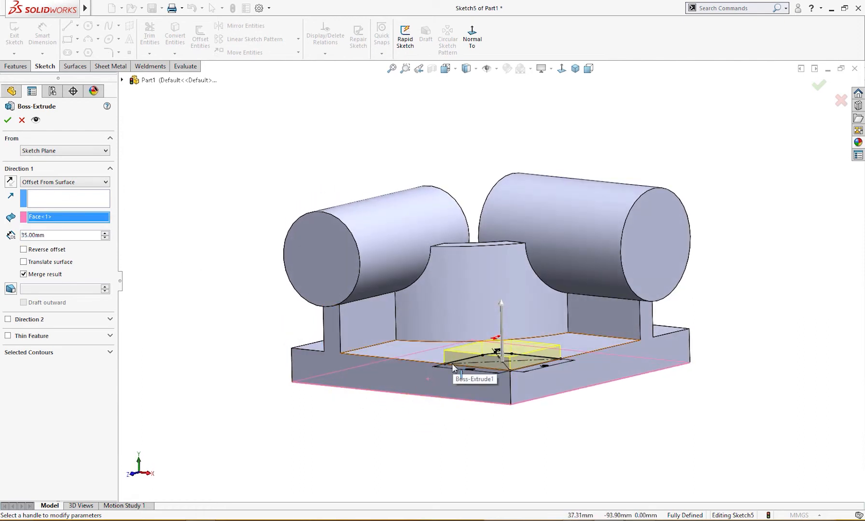
pyautogui.moveTo(425, 373); pyautogui.dragTo(391, 396, button='middle')
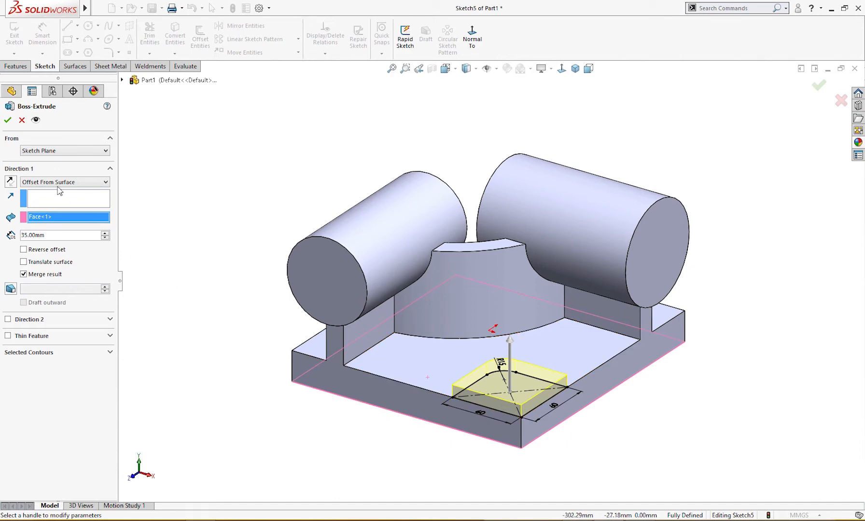
pyautogui.click(7, 121)
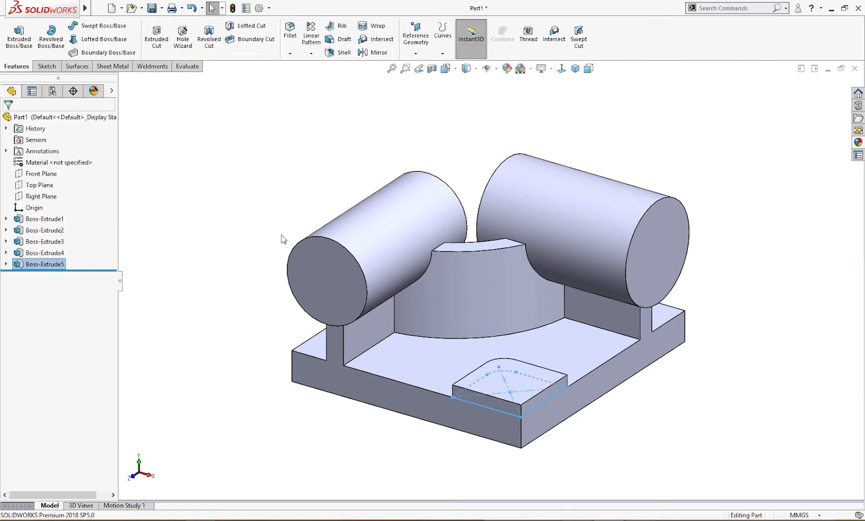
pyautogui.moveTo(284, 353); pyautogui.dragTo(286, 301, button='middle')
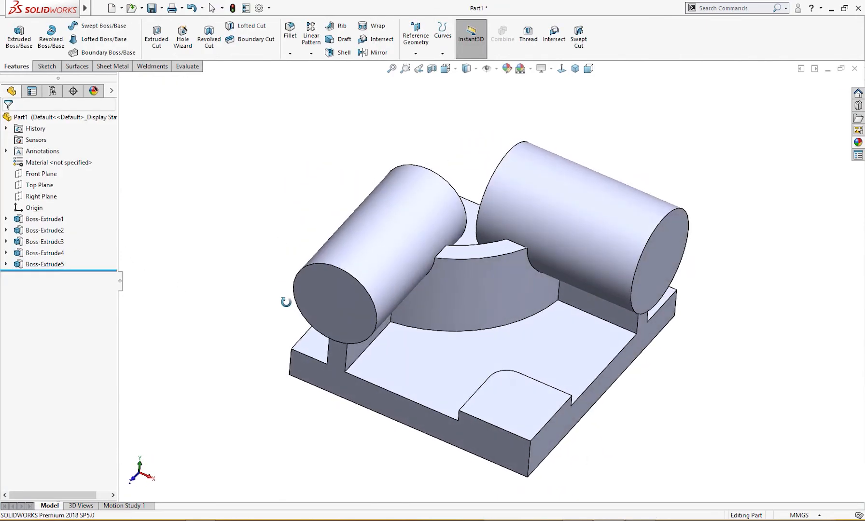
# - View the model square to the corner pad's top face and check the pad's hole position and callout in the reference drawings
pyautogui.click(514, 413)
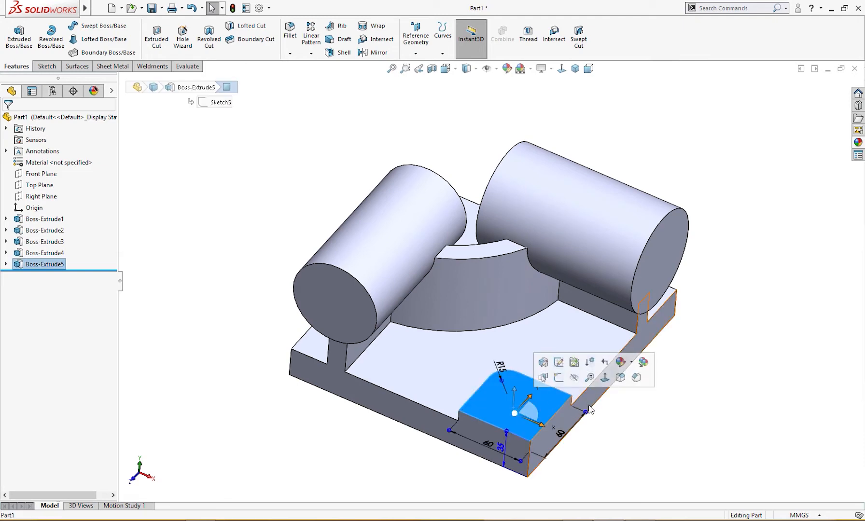
pyautogui.click(604, 378)
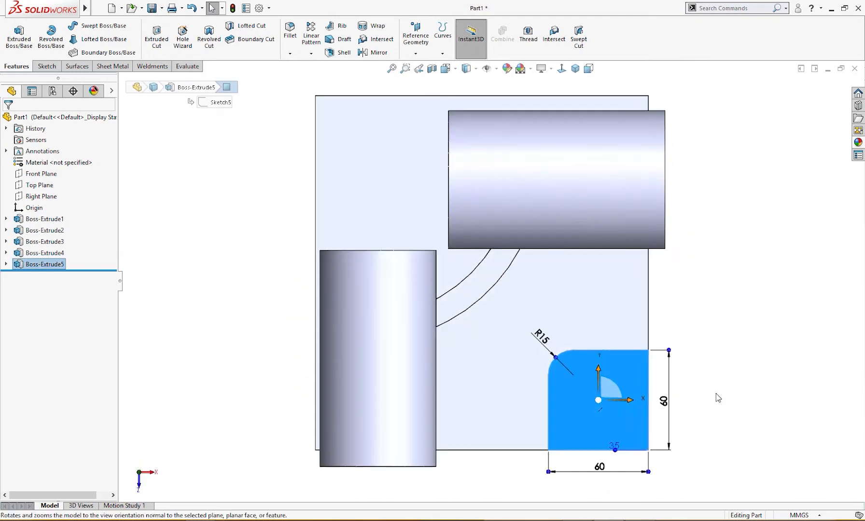
pyautogui.click(709, 397)
pyautogui.click(588, 517)
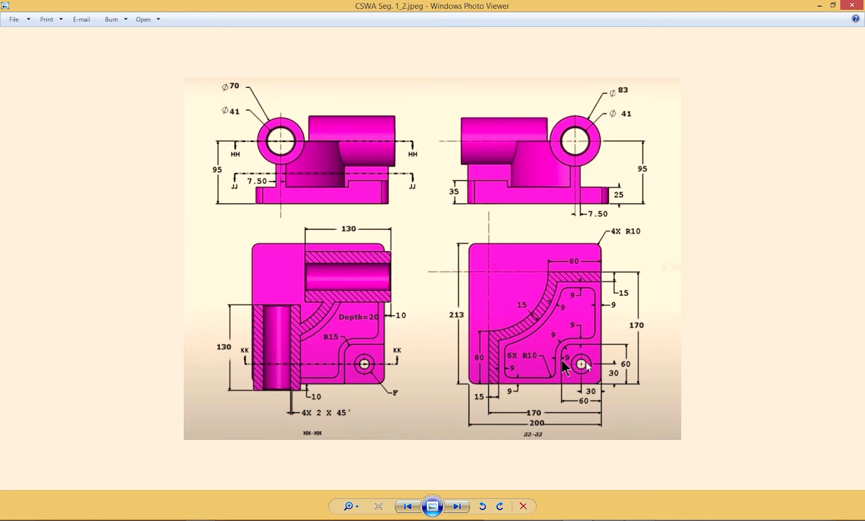
pyautogui.click(456, 506)
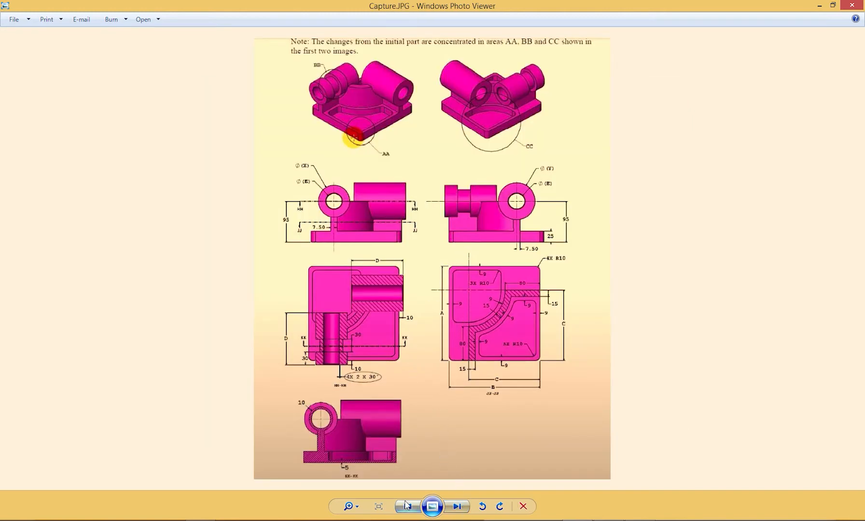
pyautogui.press('Right')
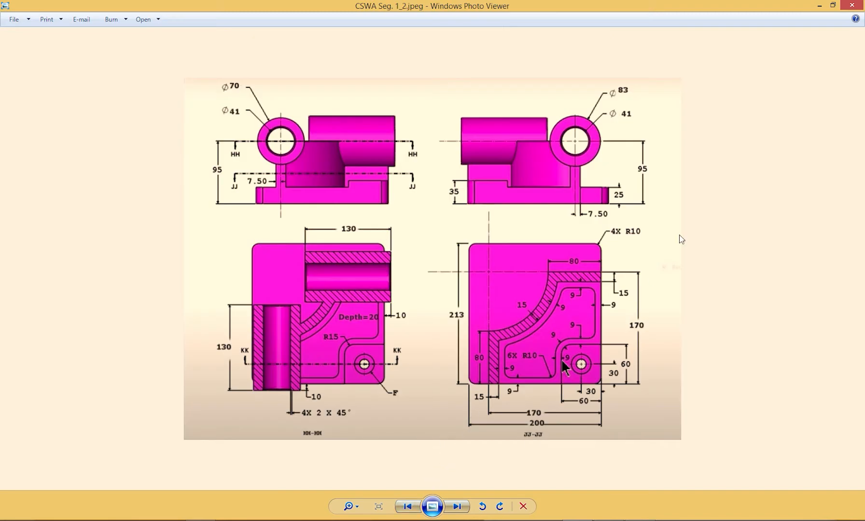
pyautogui.click(821, 5)
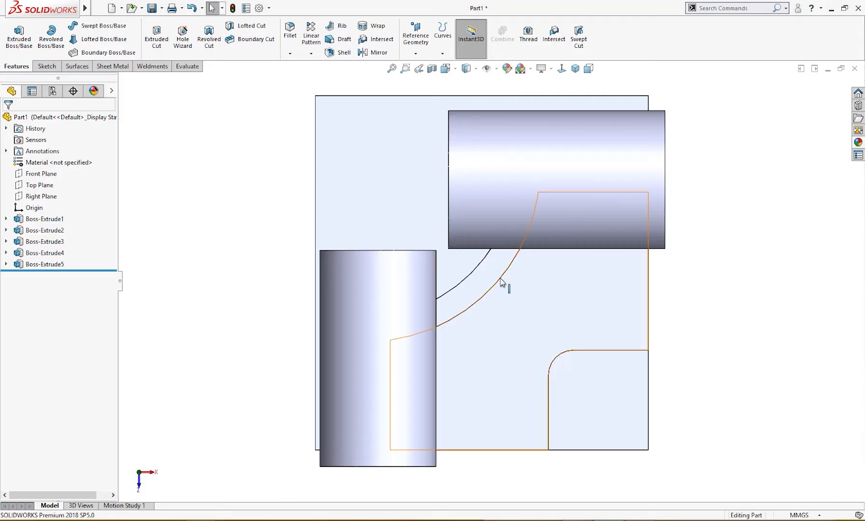
# - Start a Hole Wizard counterbore hole and set it to size M8 for a Socket Head Cap Screw
pyautogui.click(182, 35)
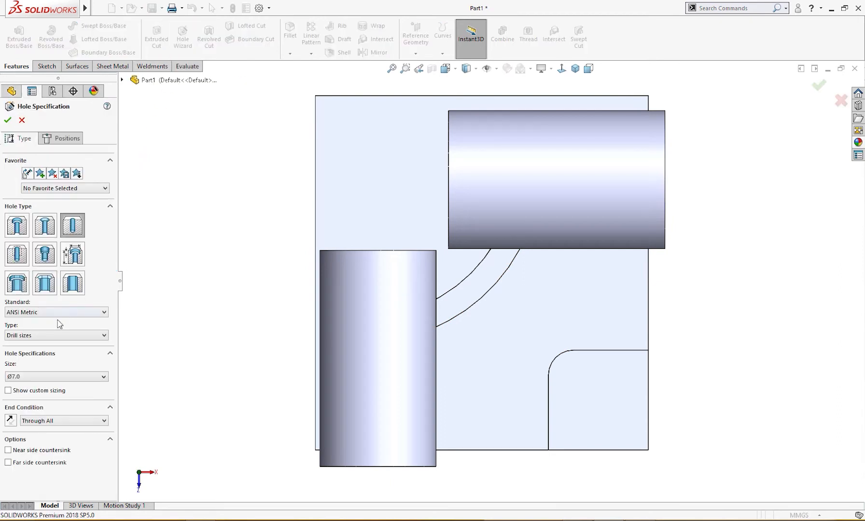
pyautogui.click(17, 227)
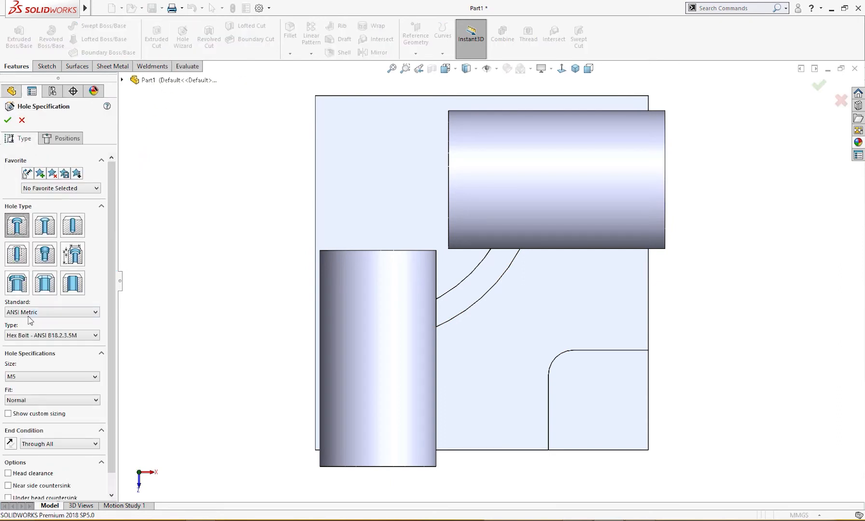
pyautogui.click(36, 377)
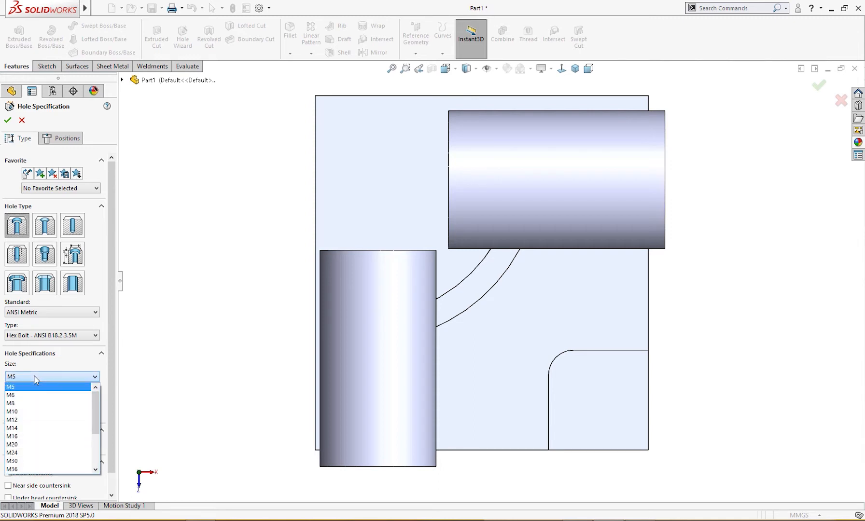
pyautogui.click(15, 403)
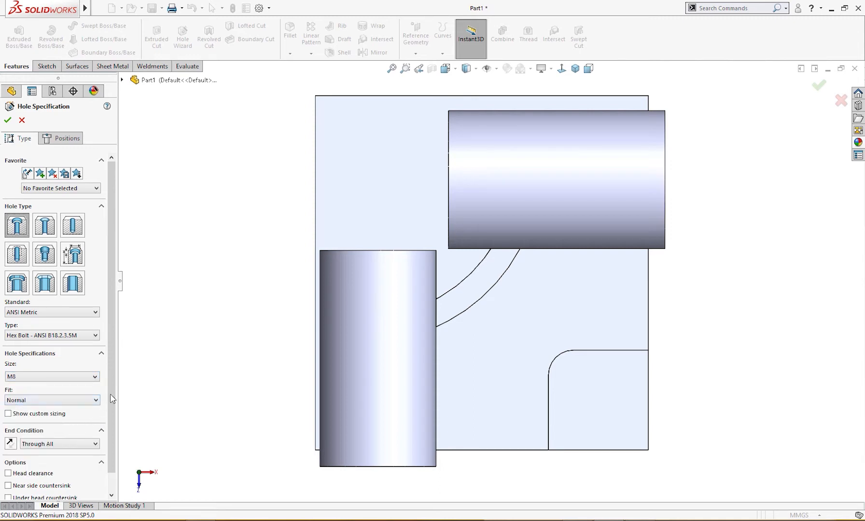
pyautogui.scroll(-1, 111, 398)
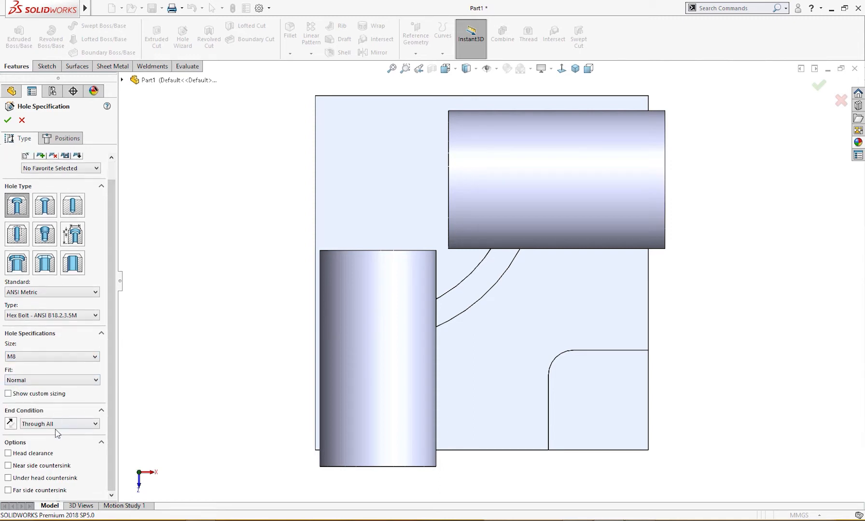
pyautogui.click(42, 316)
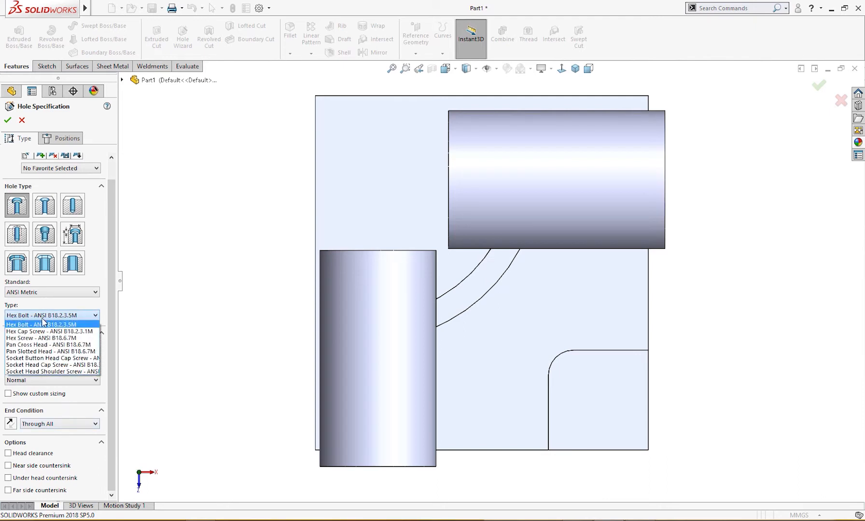
pyautogui.click(48, 365)
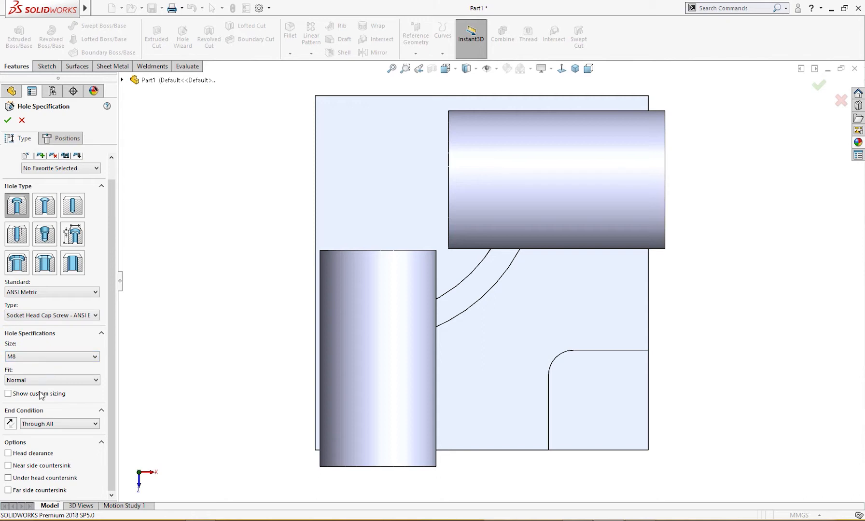
# - Place the M8 counterbore hole on the raised corner pad's top face and check its location in the reference drawing
pyautogui.click(67, 138)
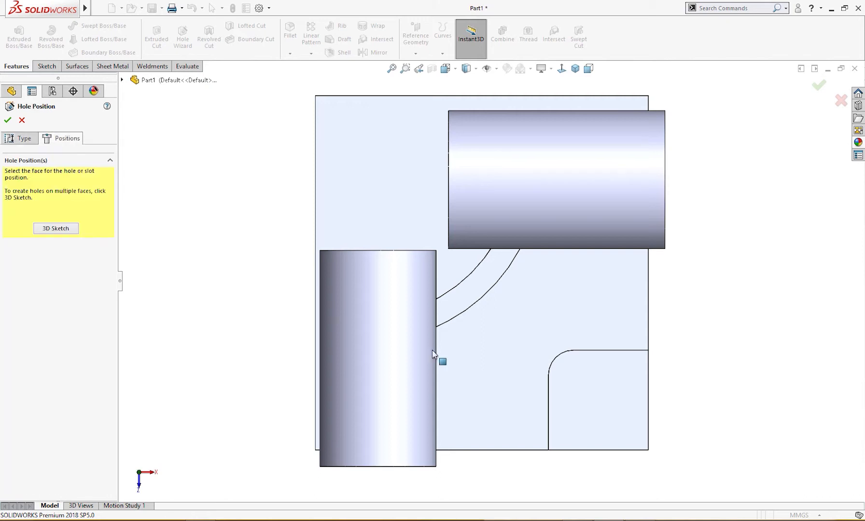
pyautogui.click(598, 399)
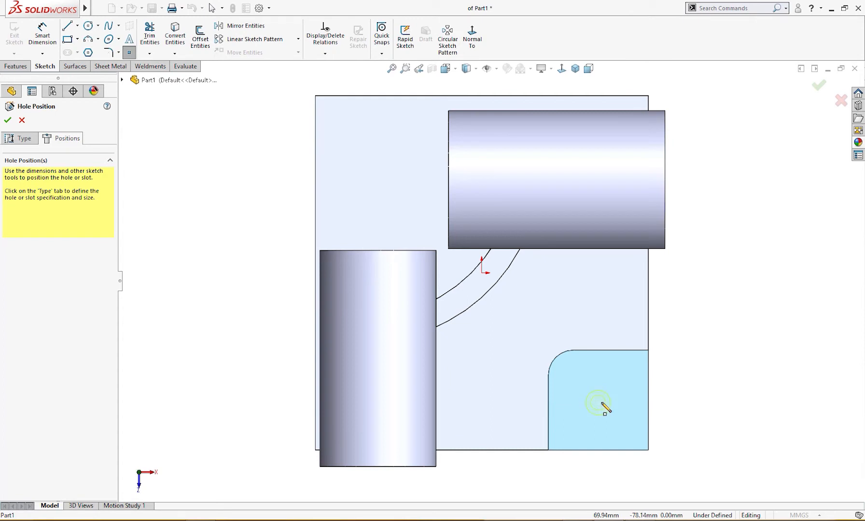
pyautogui.click(598, 401)
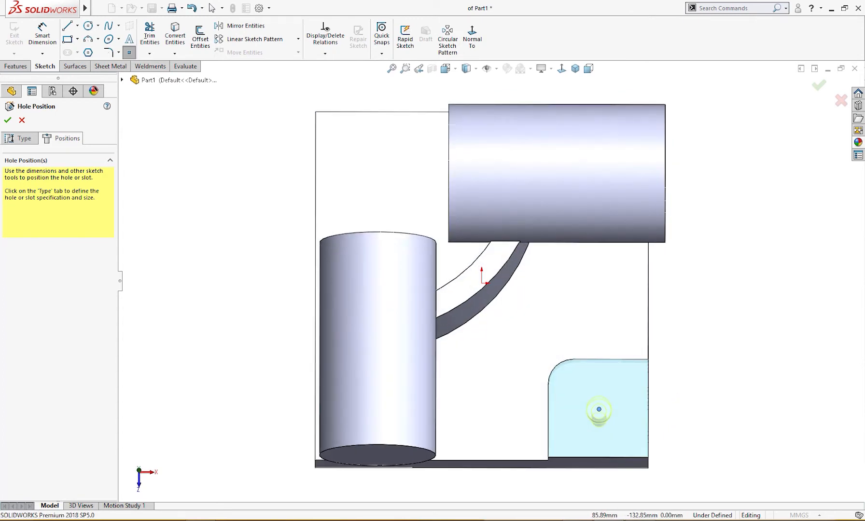
pyautogui.moveTo(579, 518)
pyautogui.click(592, 457)
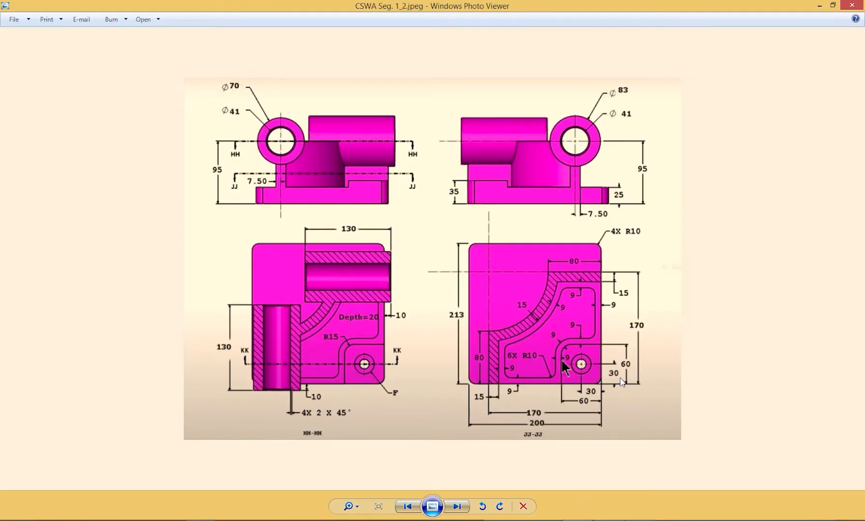
pyautogui.moveTo(581, 519)
pyautogui.click(602, 449)
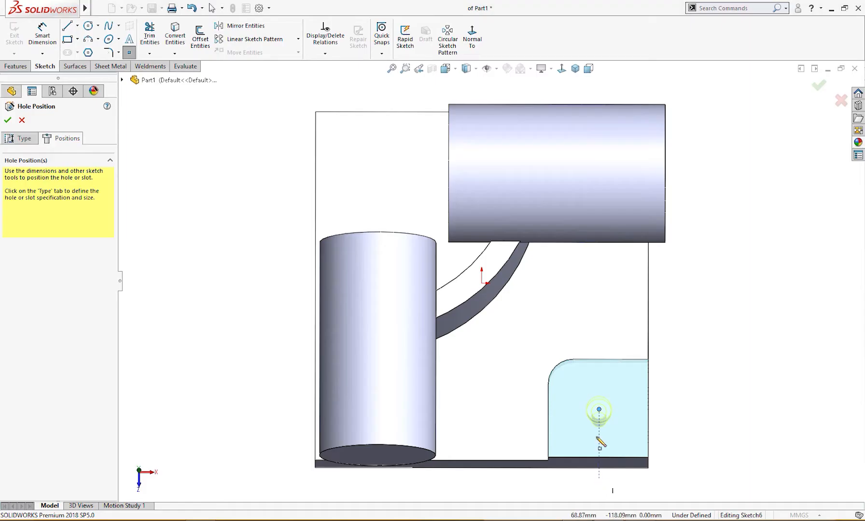
# - Dimension the hole centre 30 mm from the pad's front edge
pyautogui.click(560, 68)
pyautogui.moveTo(671, 439); pyautogui.dragTo(664, 371, button='right')
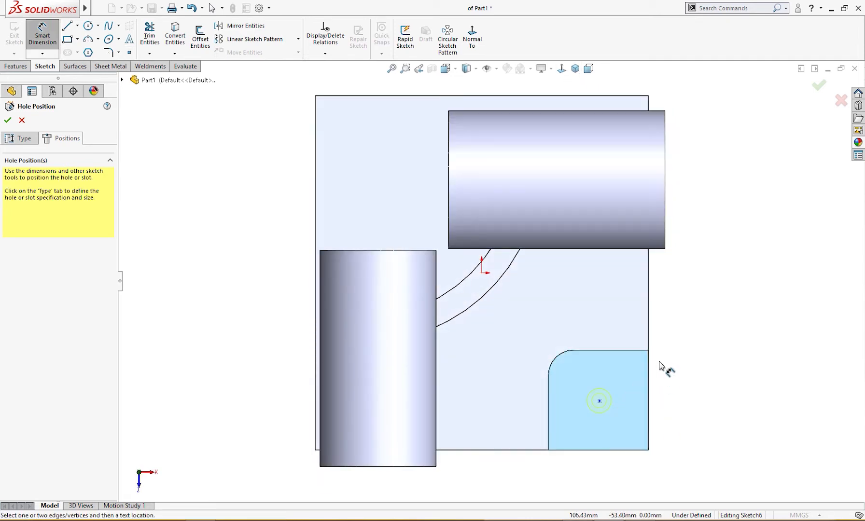
pyautogui.click(599, 401)
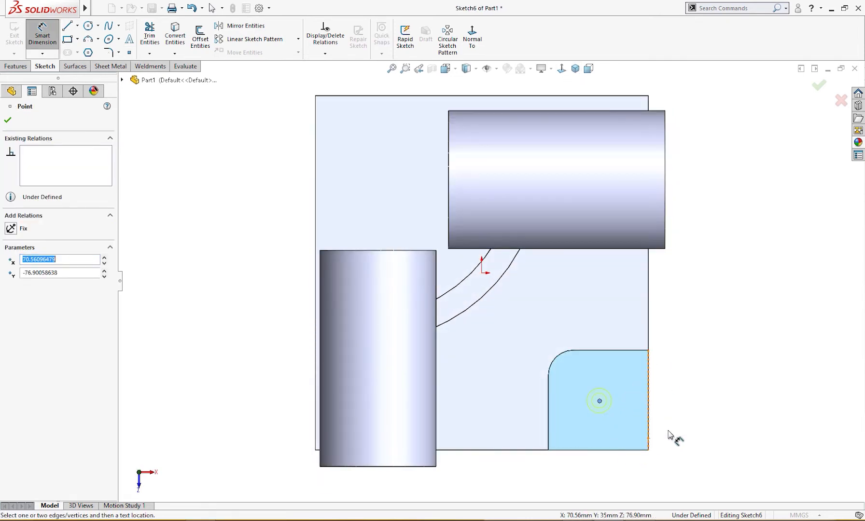
pyautogui.click(603, 450)
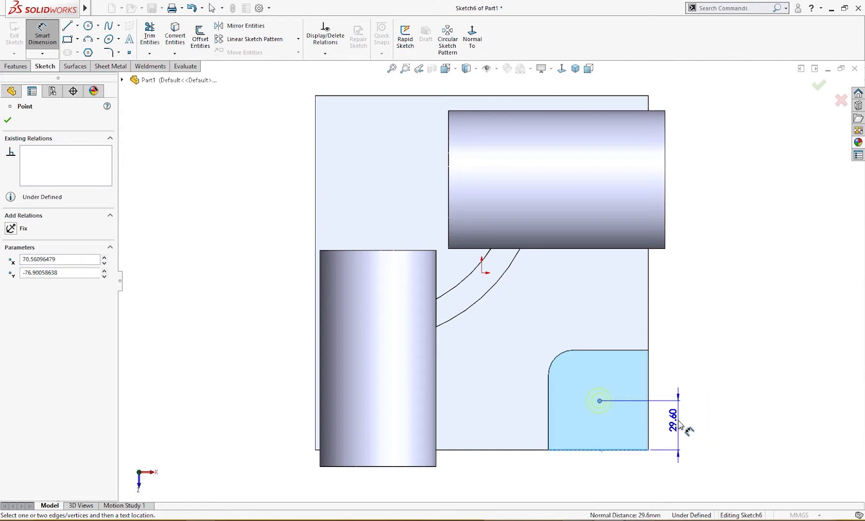
pyautogui.click(677, 425)
pyautogui.write('30')
pyautogui.press('Return')
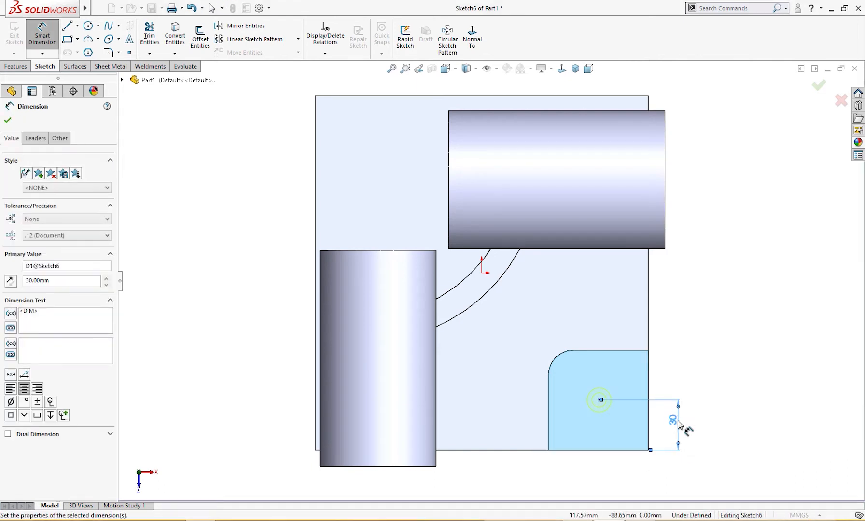
# - Dimension the hole centre 30 mm from the pad's outer side edge and complete the counterbore hole
pyautogui.click(600, 401)
pyautogui.click(648, 420)
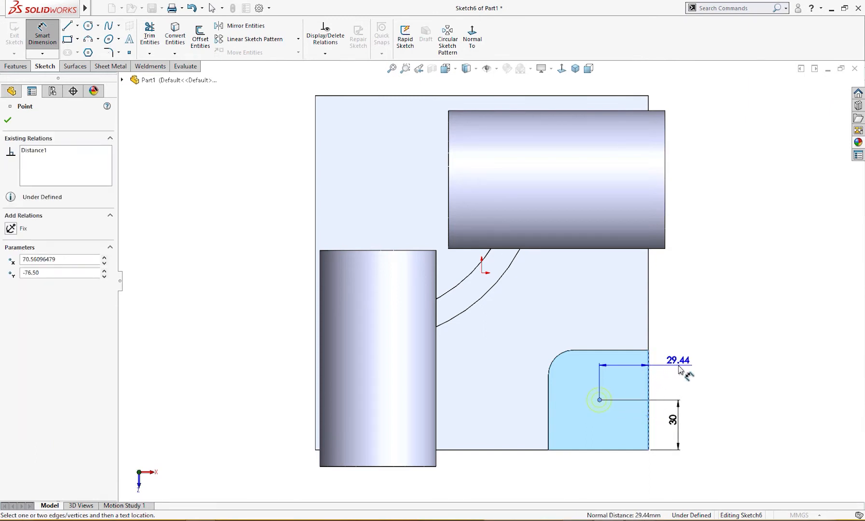
pyautogui.click(682, 372)
pyautogui.write('30')
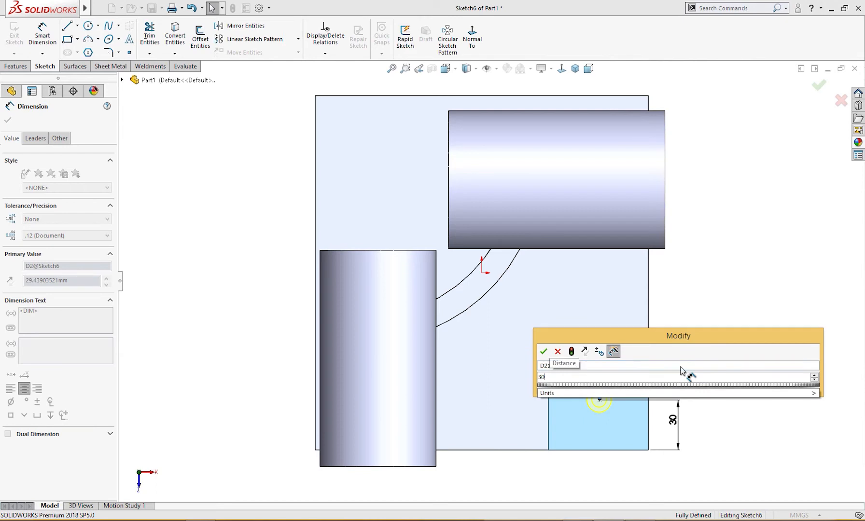
pyautogui.press('Return')
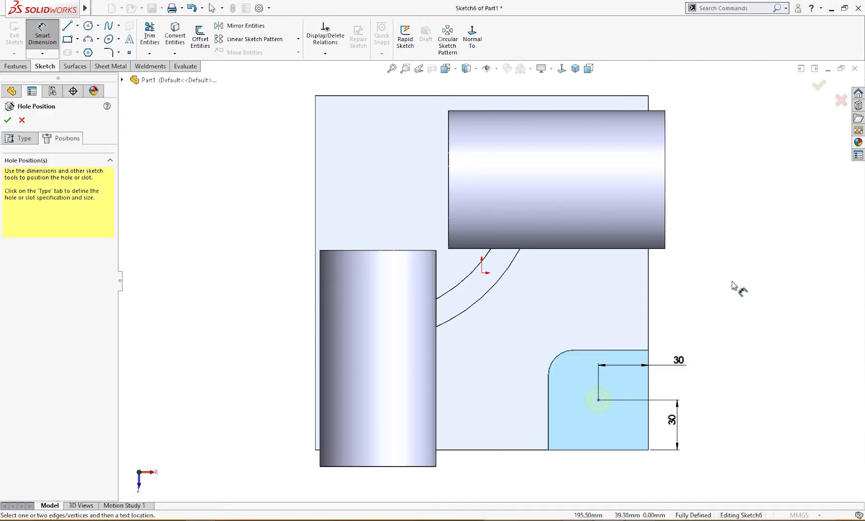
pyautogui.moveTo(702, 345); pyautogui.dragTo(698, 278, button='middle')
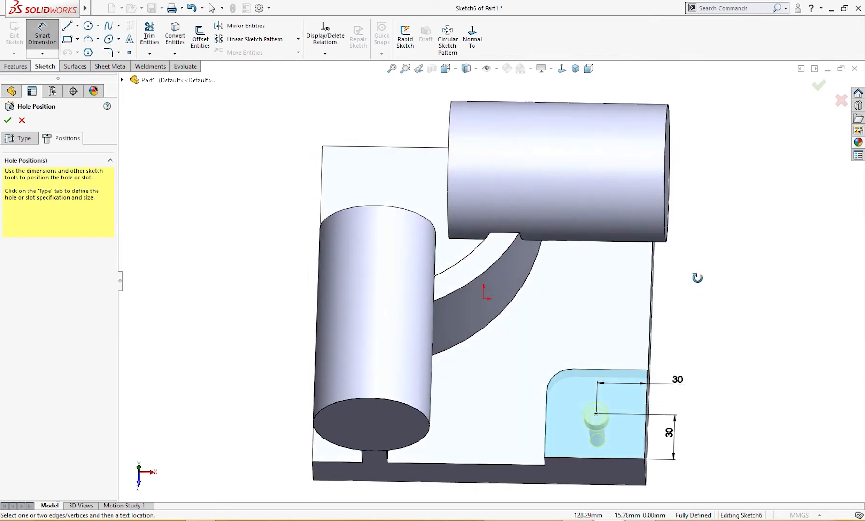
pyautogui.click(819, 87)
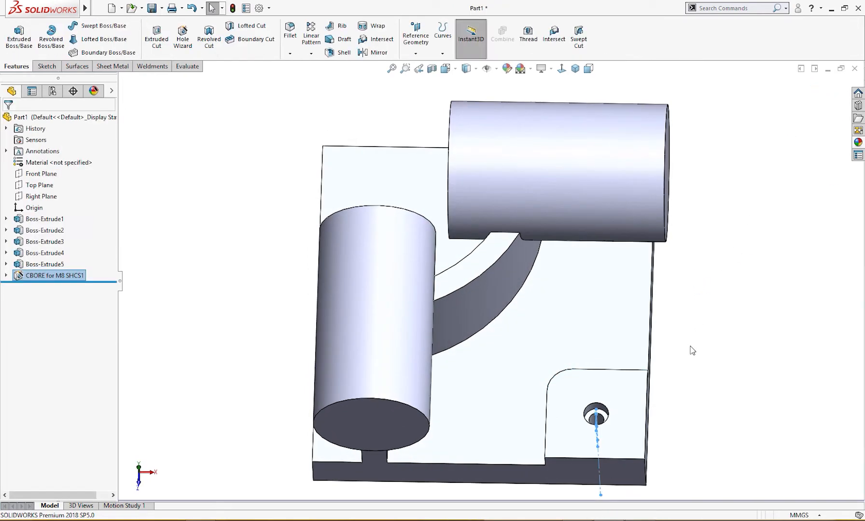
# - Sketch a profile on the base plate's top face by offsetting the face boundary beside the corner pad 9 mm inward
pyautogui.moveTo(689, 356); pyautogui.dragTo(653, 376, button='middle')
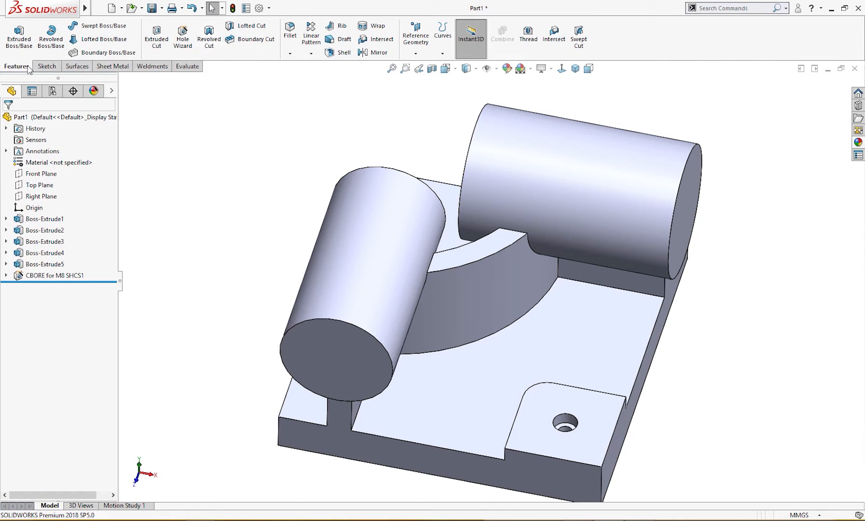
pyautogui.click(46, 66)
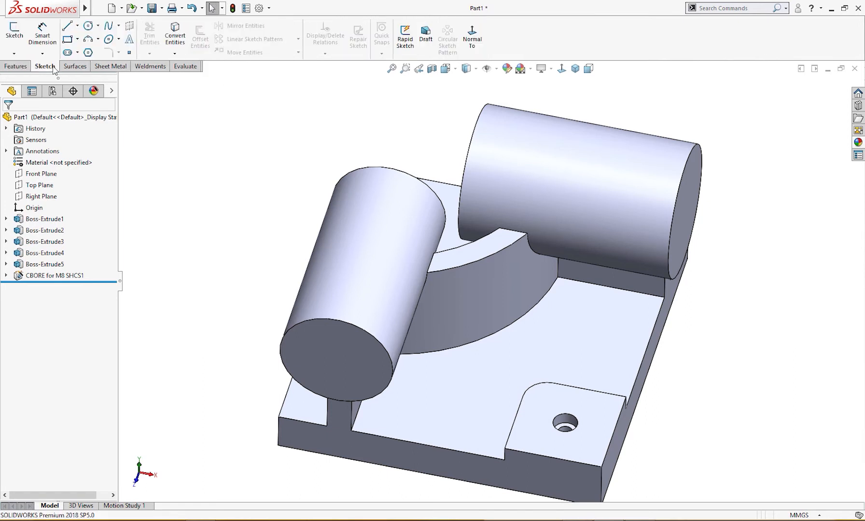
pyautogui.click(514, 359)
pyautogui.click(556, 323)
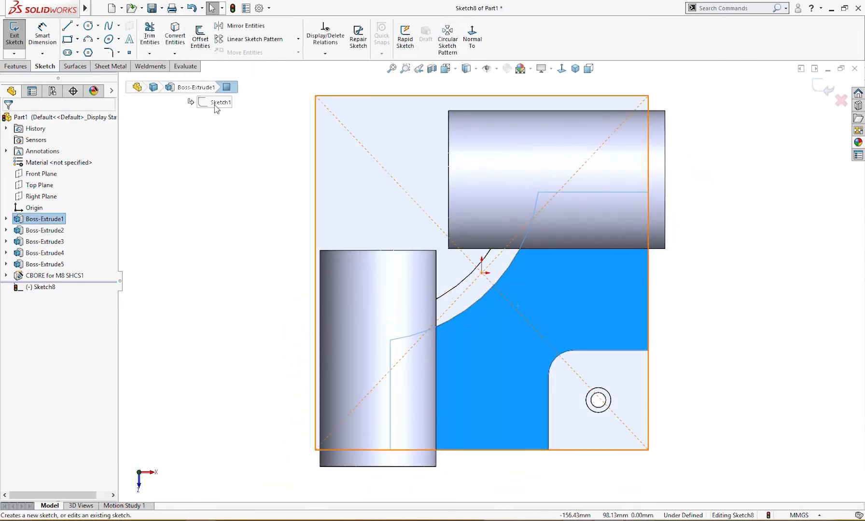
pyautogui.click(199, 39)
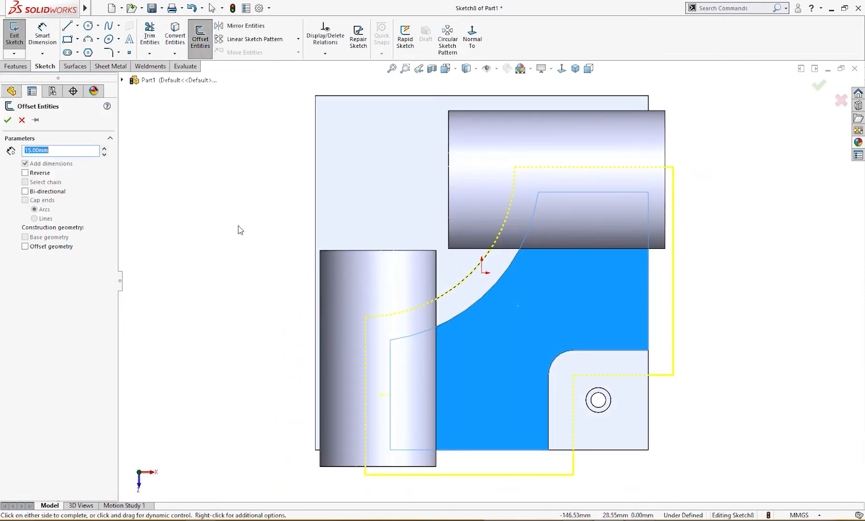
pyautogui.press('Return')
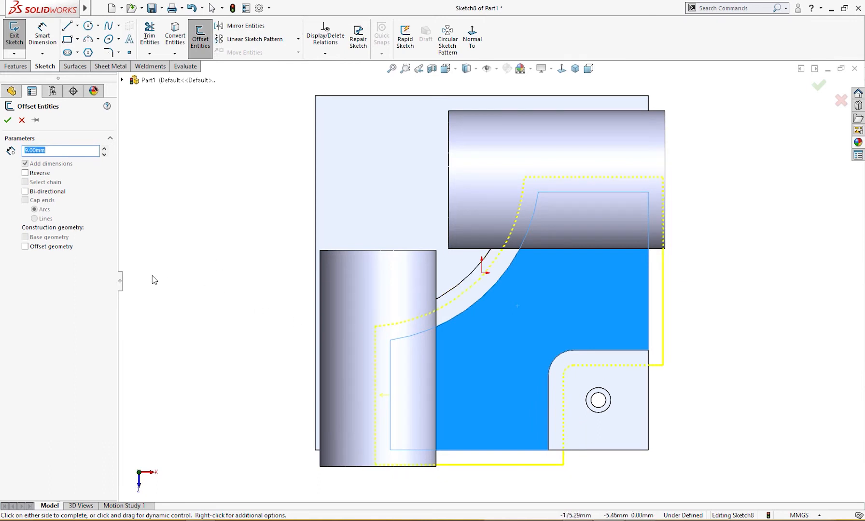
pyautogui.click(33, 175)
pyautogui.moveTo(179, 278); pyautogui.dragTo(169, 214, button='middle')
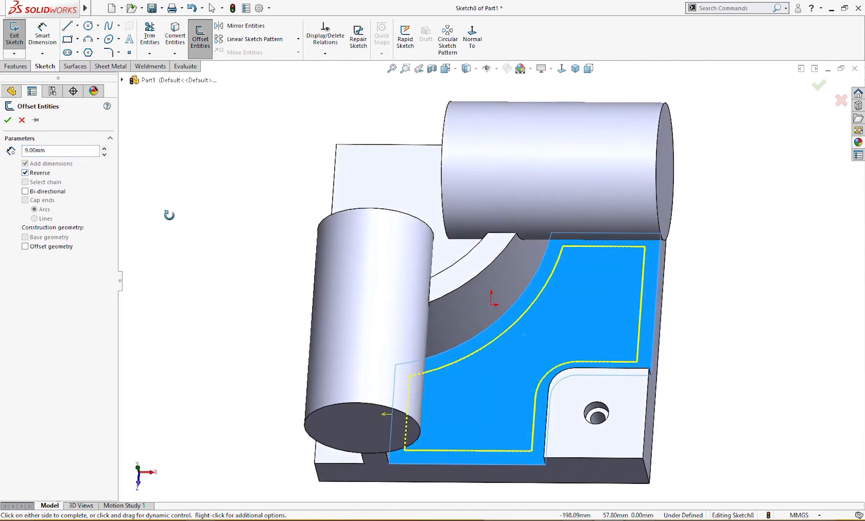
pyautogui.click(8, 120)
# - Set up a boss extrusion of the offset profile with Offset From Surface, 5 mm from the base plate's bottom face
pyautogui.moveTo(237, 247); pyautogui.dragTo(215, 201, button='middle')
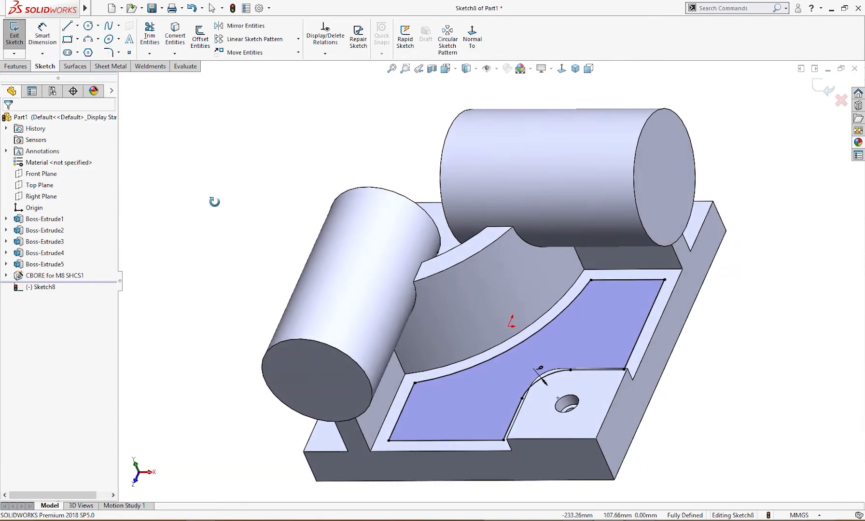
pyautogui.scroll(2, 234, 259)
pyautogui.moveTo(237, 262); pyautogui.dragTo(242, 208, button='middle')
pyautogui.moveTo(239, 205); pyautogui.dragTo(237, 247, button='right')
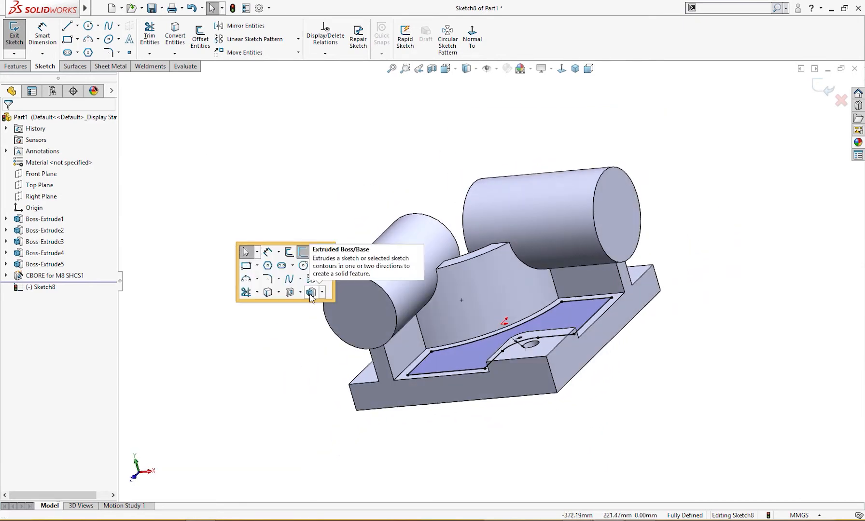
pyautogui.click(309, 294)
pyautogui.moveTo(314, 375); pyautogui.dragTo(392, 362, button='middle')
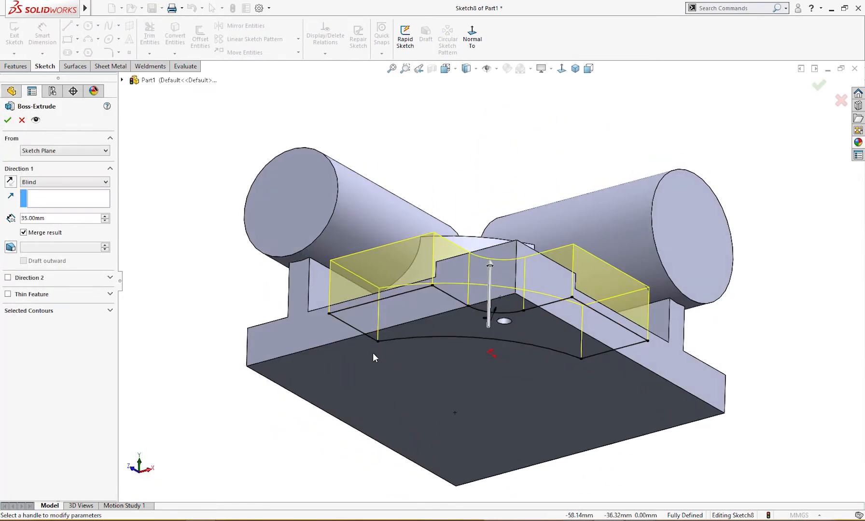
pyautogui.click(89, 182)
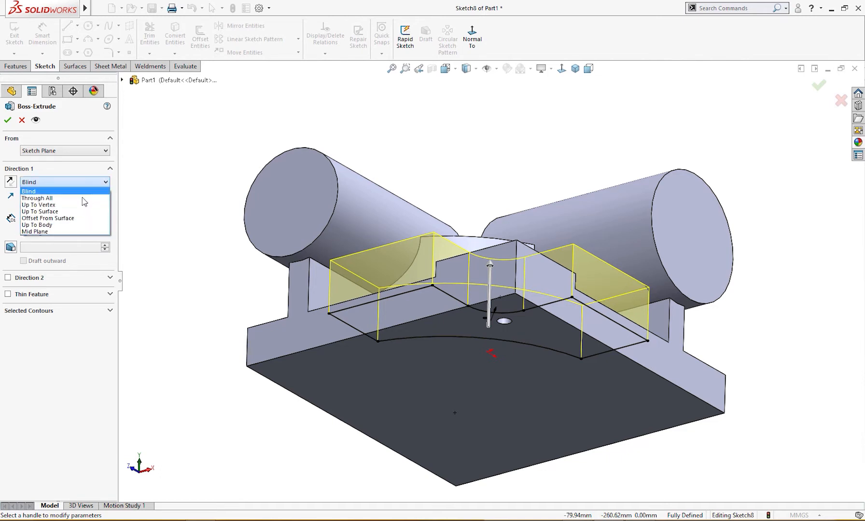
pyautogui.click(48, 224)
pyautogui.click(342, 362)
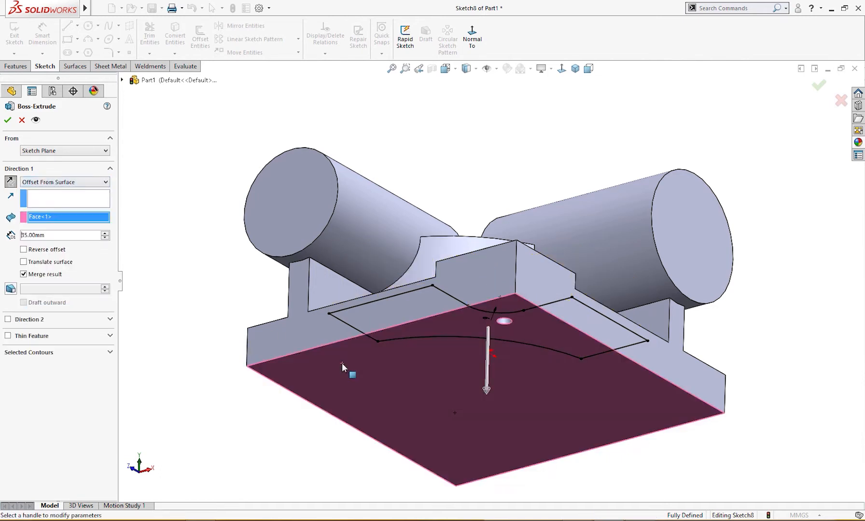
pyautogui.doubleClick(51, 237)
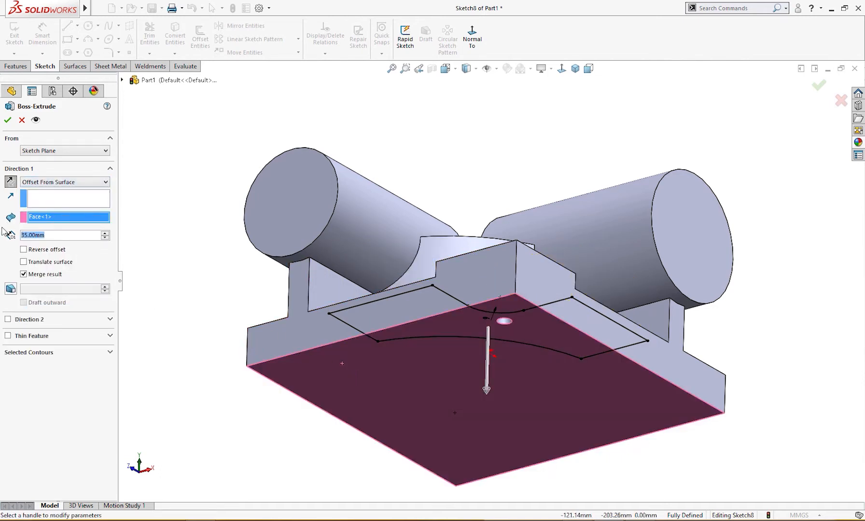
pyautogui.write('5')
pyautogui.press('Return')
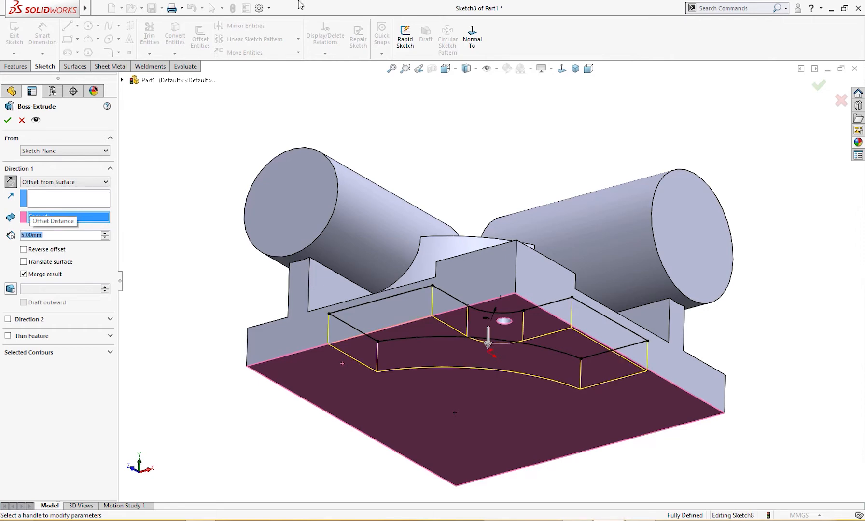
# - Try both extrusion directions and complete the boss pointing down into the base plate
pyautogui.click(11, 182)
pyautogui.moveTo(164, 259); pyautogui.dragTo(144, 299, button='middle')
pyautogui.moveTo(211, 307); pyautogui.dragTo(209, 332, button='middle')
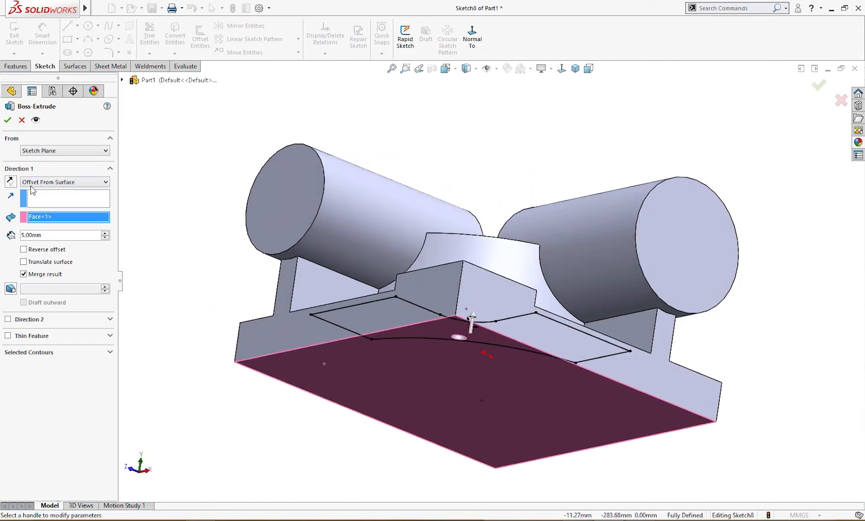
pyautogui.moveTo(141, 239); pyautogui.dragTo(139, 338, button='middle')
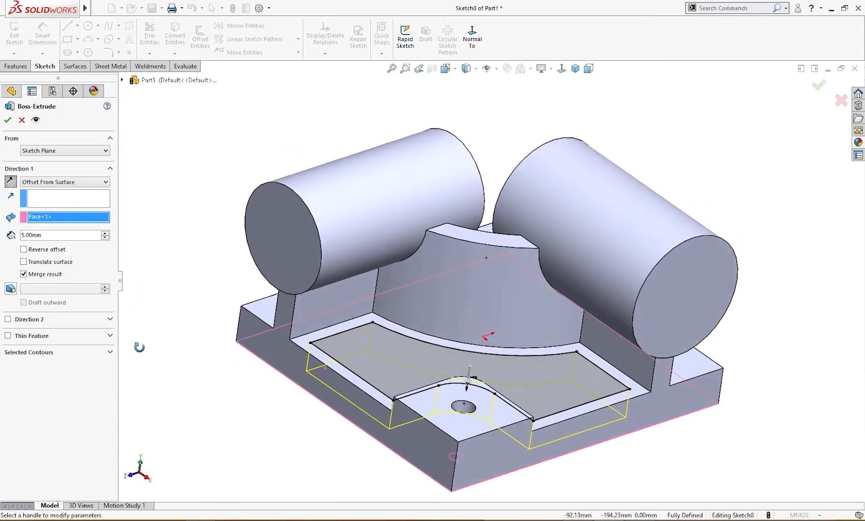
pyautogui.click(8, 121)
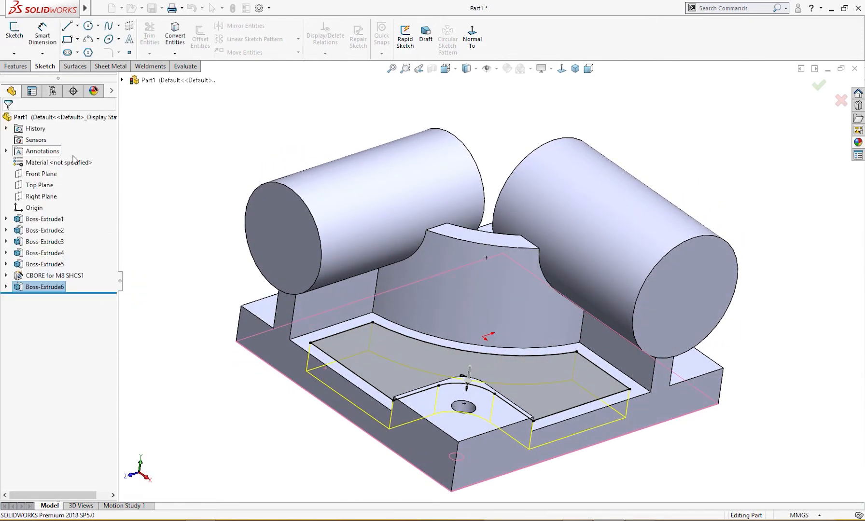
# - Delete the last boss extrusion while keeping its offset profile sketch
pyautogui.click(399, 354)
pyautogui.click(57, 287)
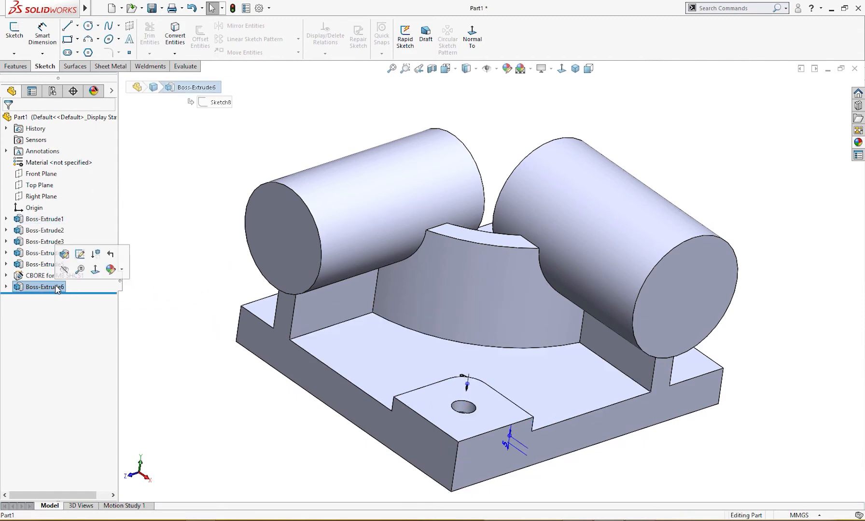
pyautogui.rightClick(60, 290)
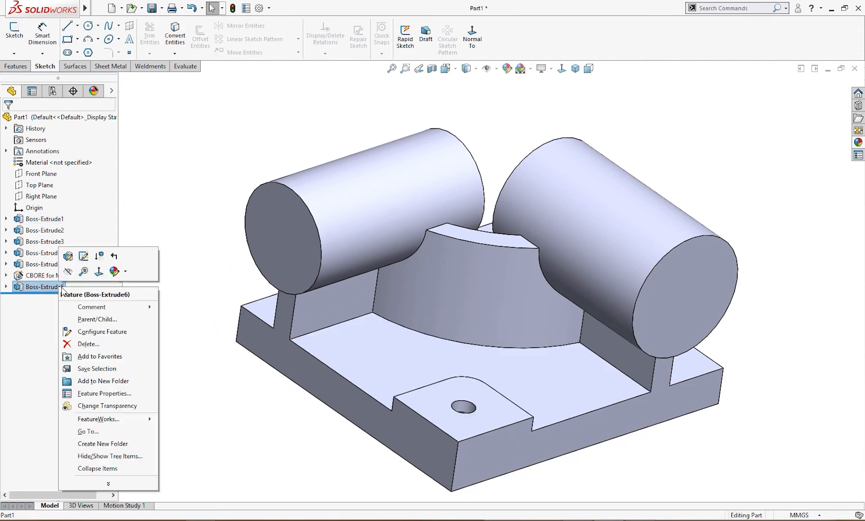
pyautogui.click(89, 346)
pyautogui.click(506, 217)
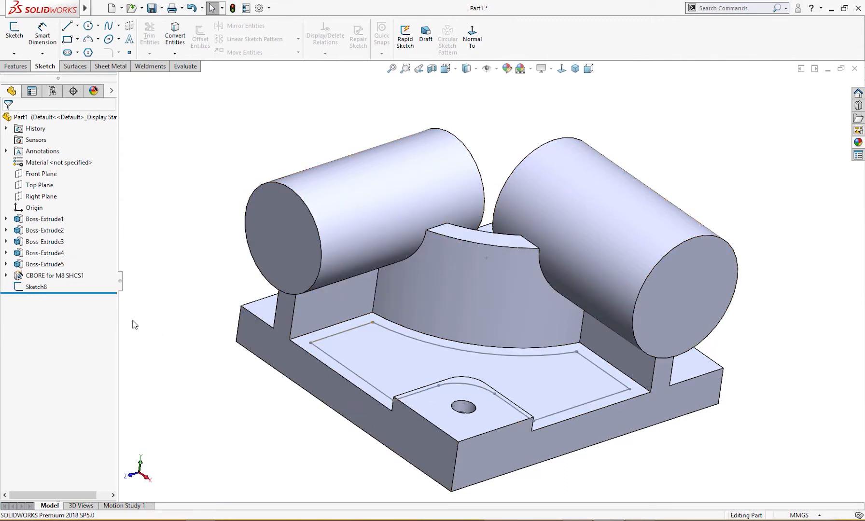
# - Cut the 9 mm offset profile into the base plate with Offset From Surface, ending 5 mm from the plate's bottom face
pyautogui.click(34, 290)
pyautogui.click(43, 259)
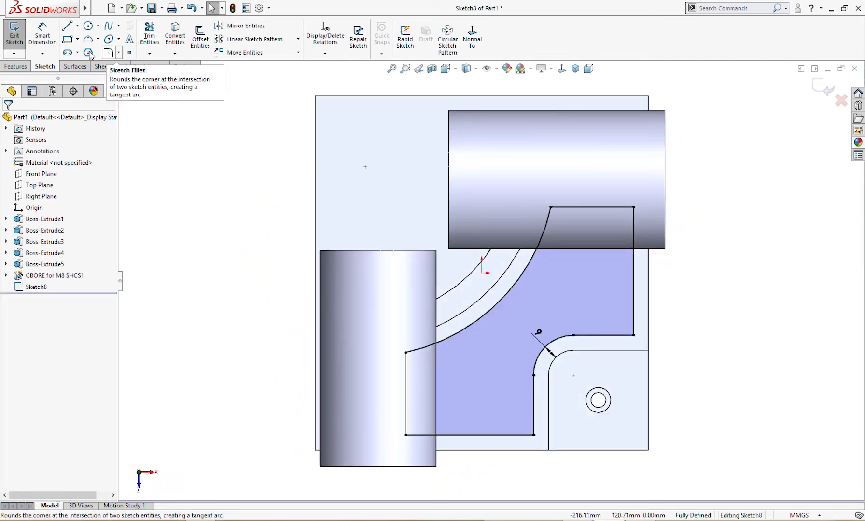
pyautogui.click(16, 66)
pyautogui.click(155, 46)
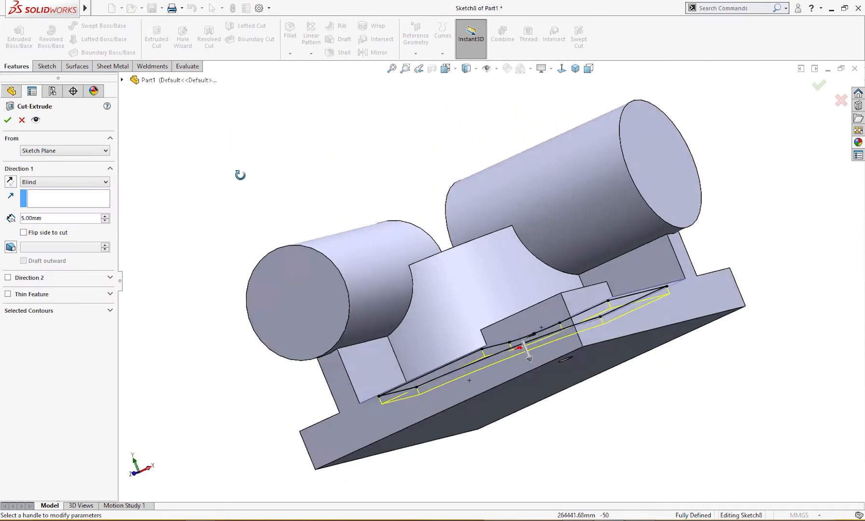
pyautogui.click(99, 185)
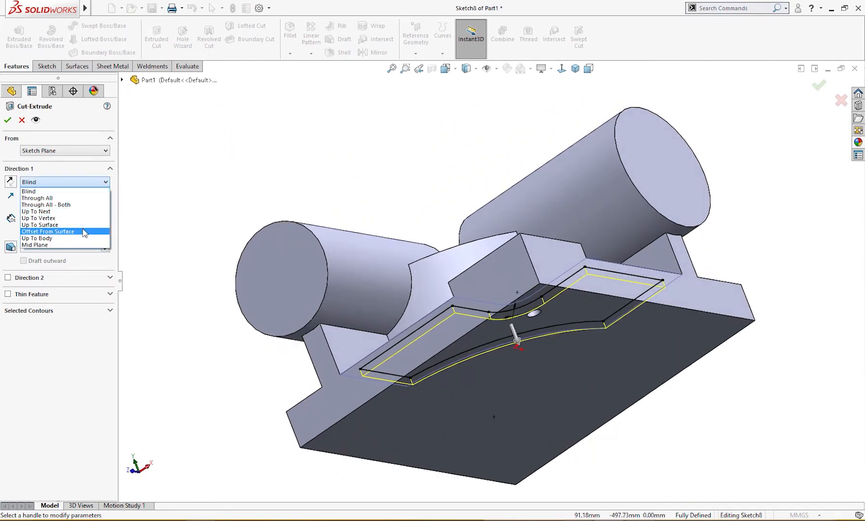
pyautogui.click(84, 235)
pyautogui.click(461, 367)
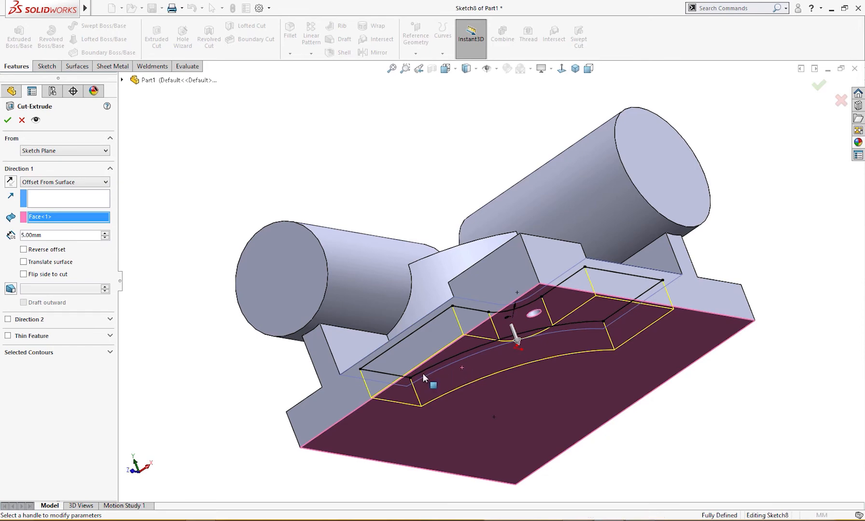
pyautogui.moveTo(422, 372); pyautogui.dragTo(463, 409, button='middle')
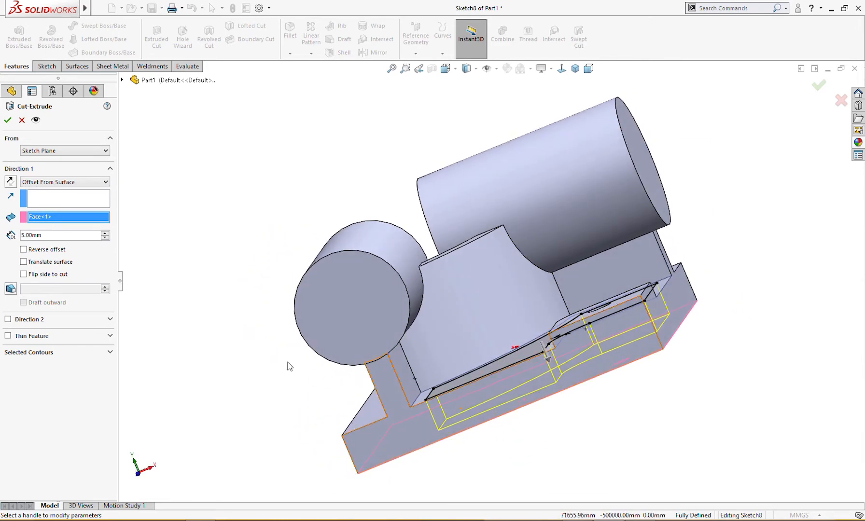
pyautogui.click(7, 120)
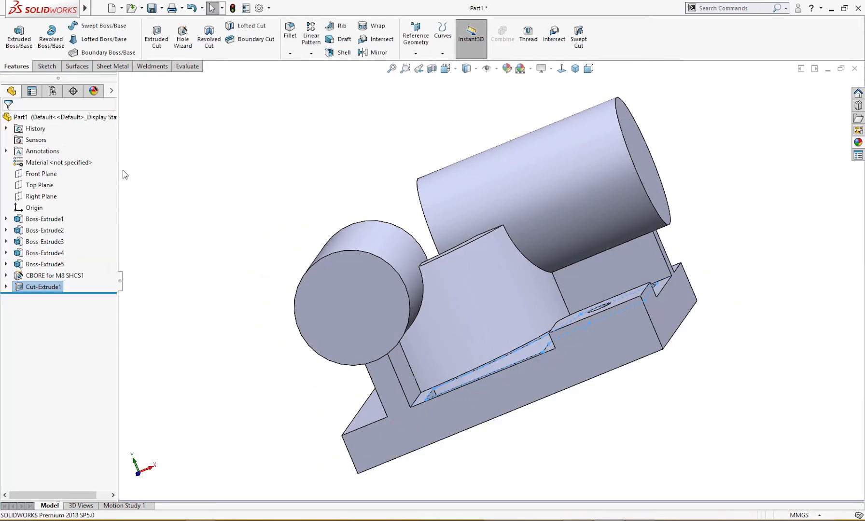
pyautogui.moveTo(154, 188); pyautogui.dragTo(150, 238, button='middle')
pyautogui.moveTo(180, 235); pyautogui.dragTo(212, 213, button='right')
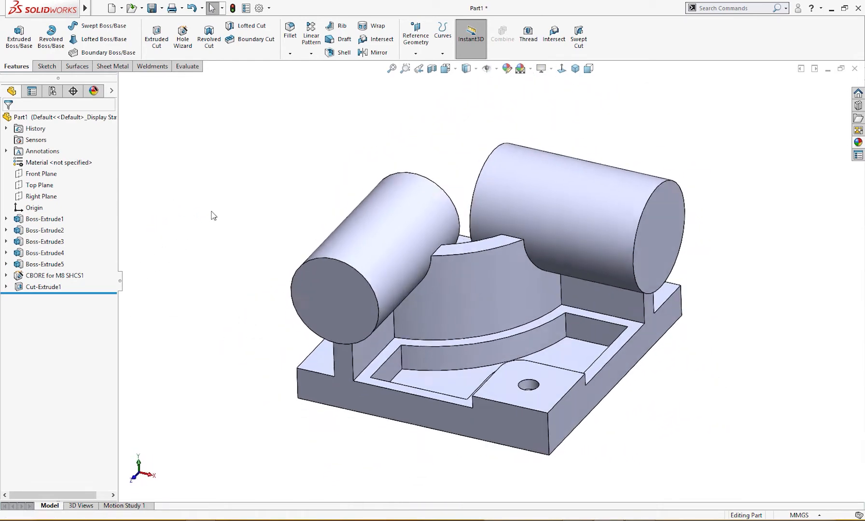
# - Consult the CSWA drawing in Windows Photo Viewer and fillet the pocket's six vertical corner edges with a 10 mm radius in SOLIDWORKS
pyautogui.click(578, 520)
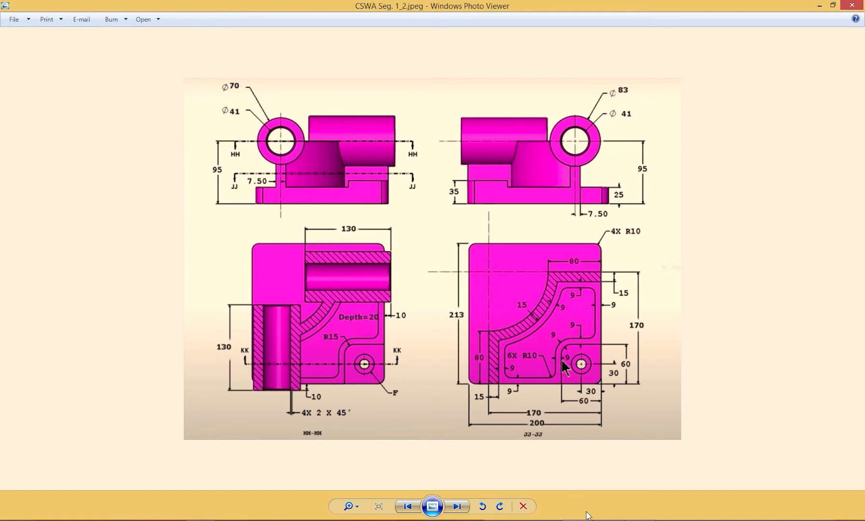
pyautogui.moveTo(588, 519)
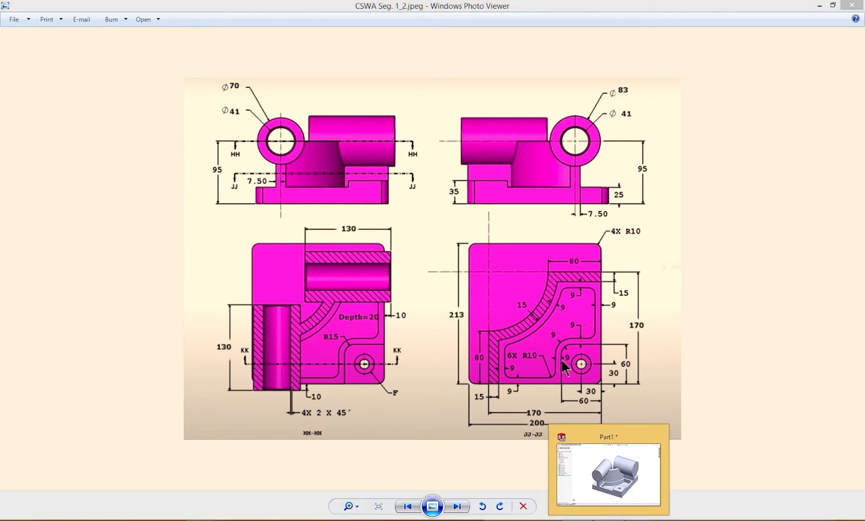
pyautogui.click(608, 475)
pyautogui.click(414, 354)
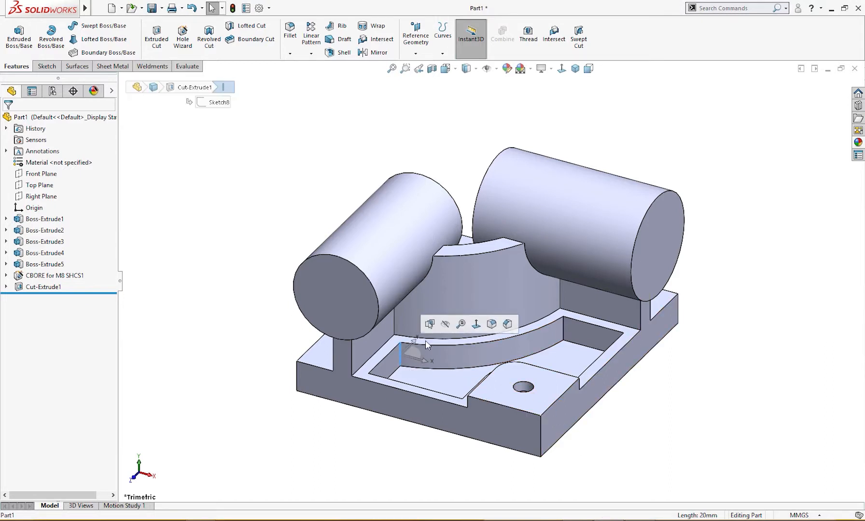
pyautogui.click(491, 324)
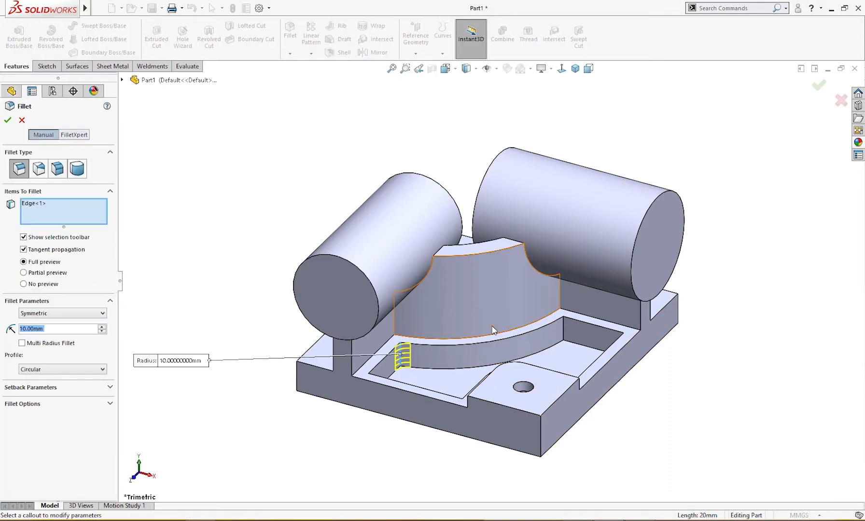
pyautogui.click(564, 337)
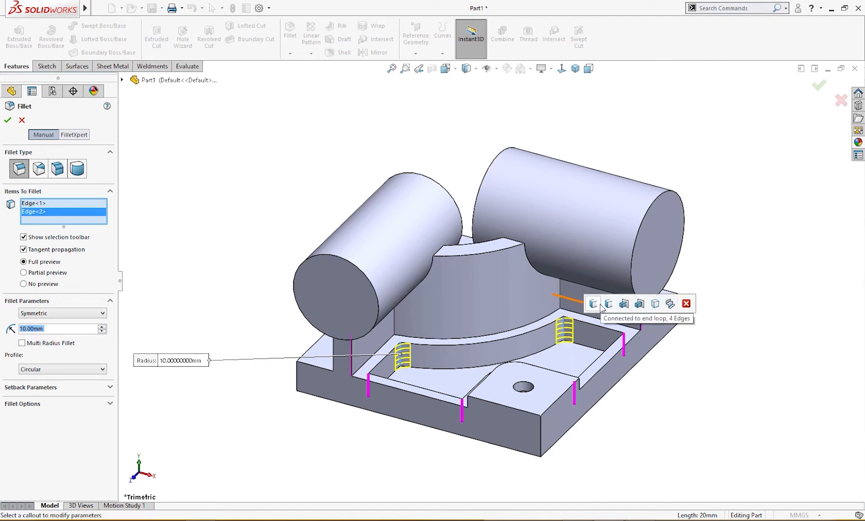
pyautogui.click(594, 305)
pyautogui.moveTo(506, 371); pyautogui.dragTo(540, 333, button='middle')
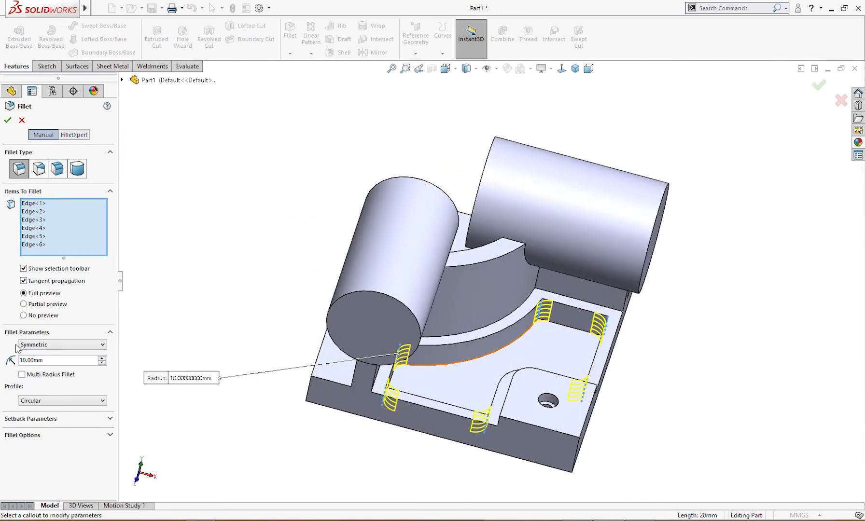
pyautogui.click(8, 120)
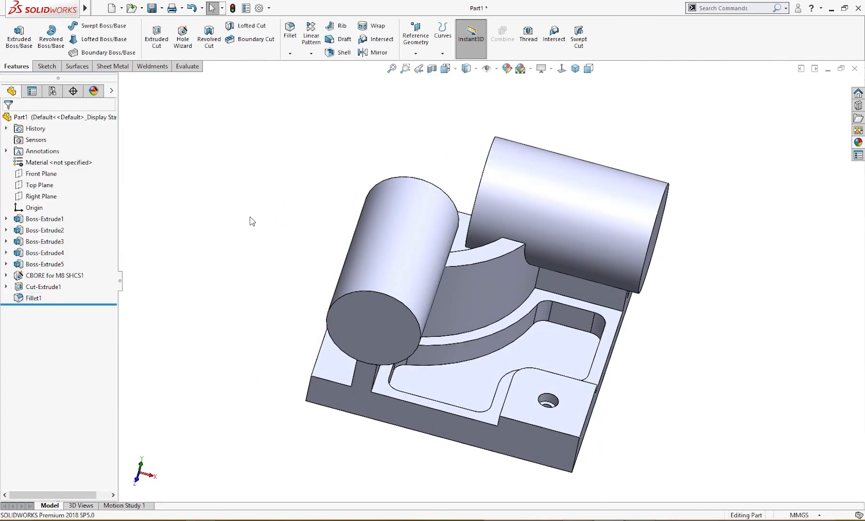
# - Sketch a concentric circle on the front end face of the smaller cylinder and set its diameter to 41 mm
pyautogui.moveTo(251, 220); pyautogui.dragTo(226, 203, button='middle')
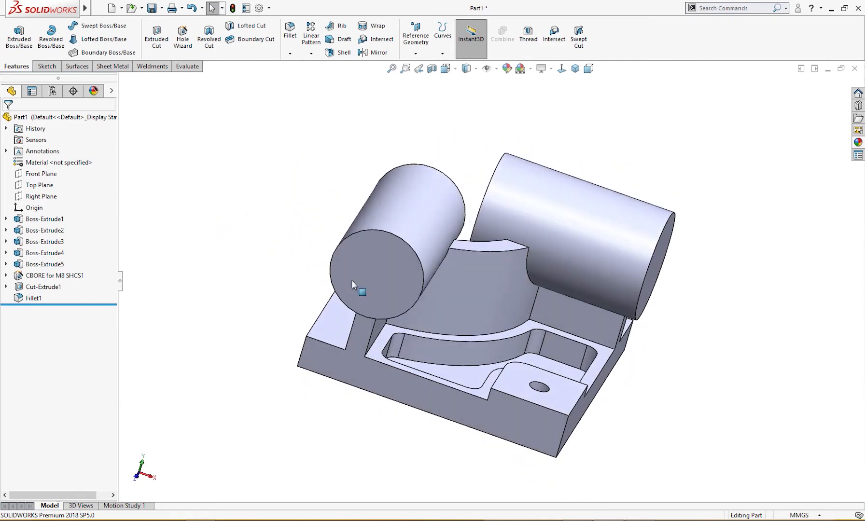
pyautogui.click(380, 273)
pyautogui.click(427, 242)
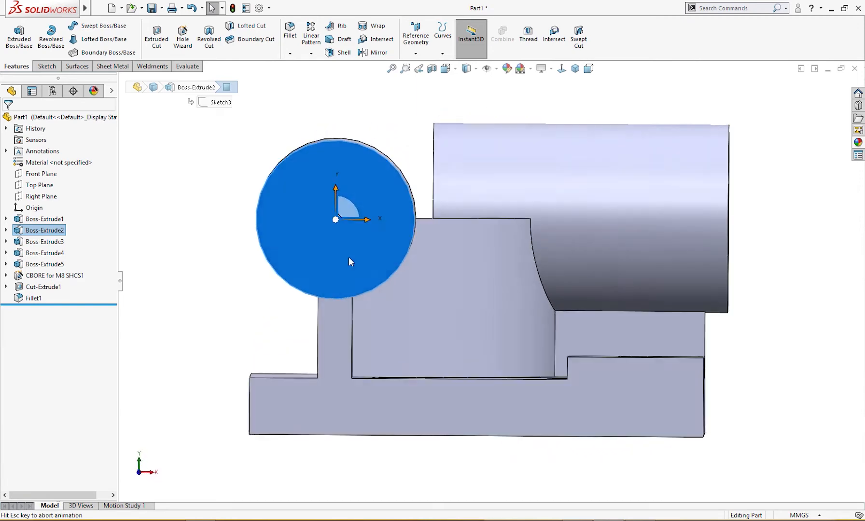
pyautogui.press('c')
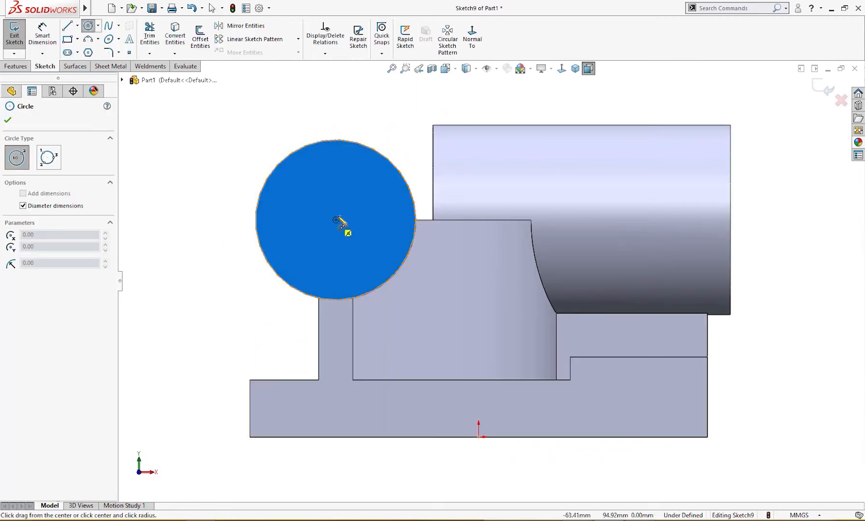
pyautogui.click(336, 220)
pyautogui.click(362, 263)
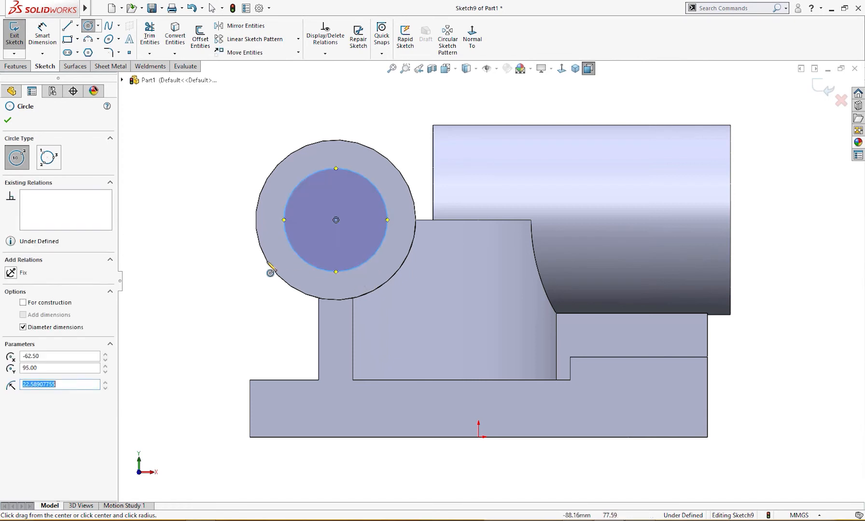
pyautogui.moveTo(231, 271); pyautogui.dragTo(231, 225, button='right')
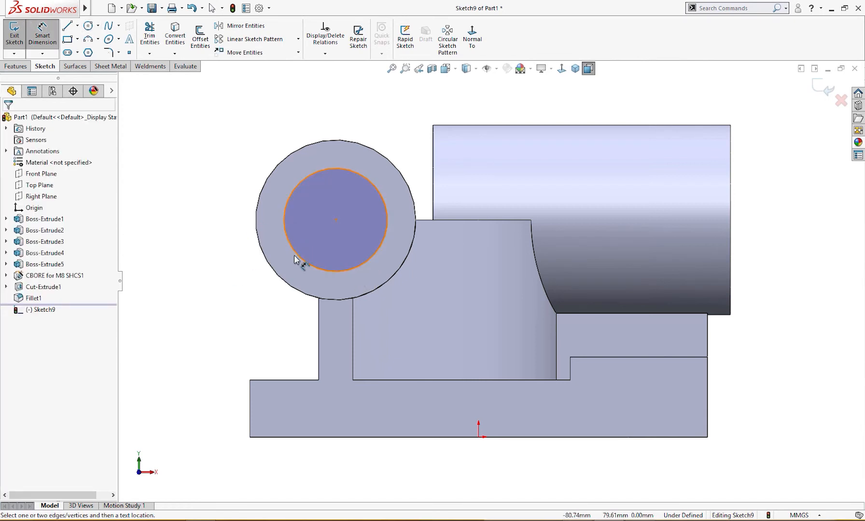
pyautogui.click(296, 255)
pyautogui.click(229, 234)
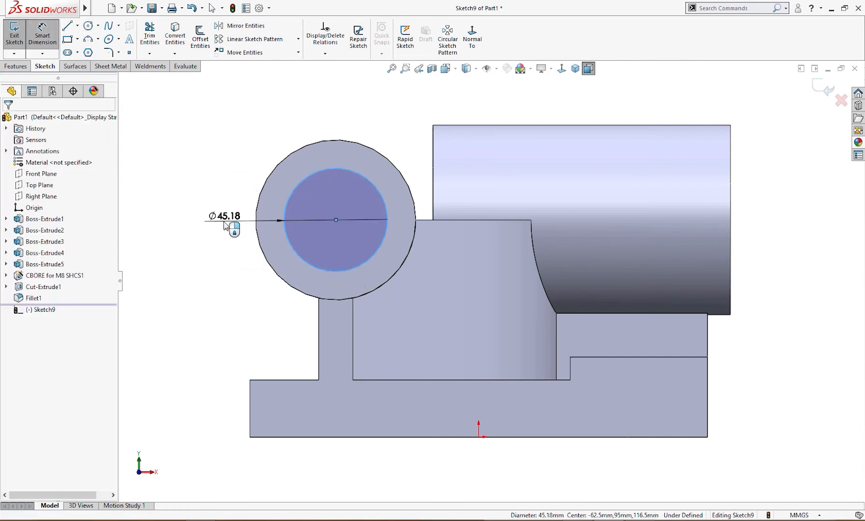
pyautogui.write('41')
pyautogui.press('Return')
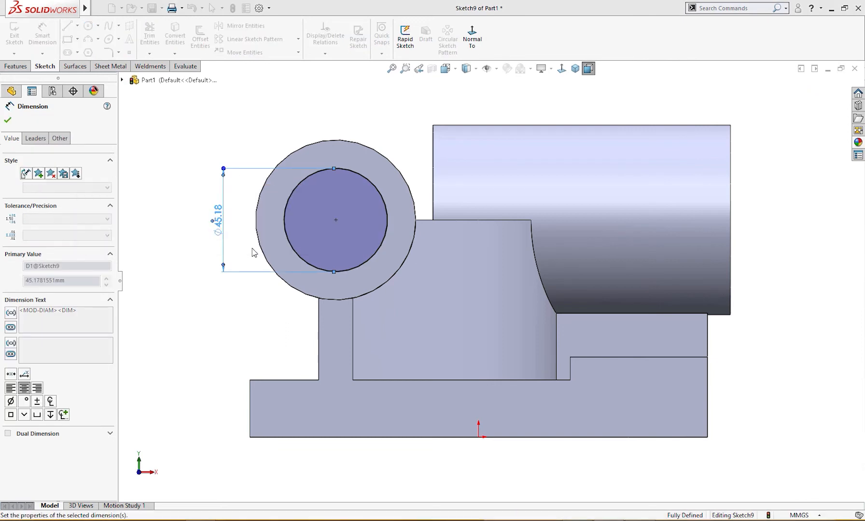
# - Cut the 41 mm circle through the smaller cylinder with an extruded cut set to Through All
pyautogui.scroll(2, 352, 106)
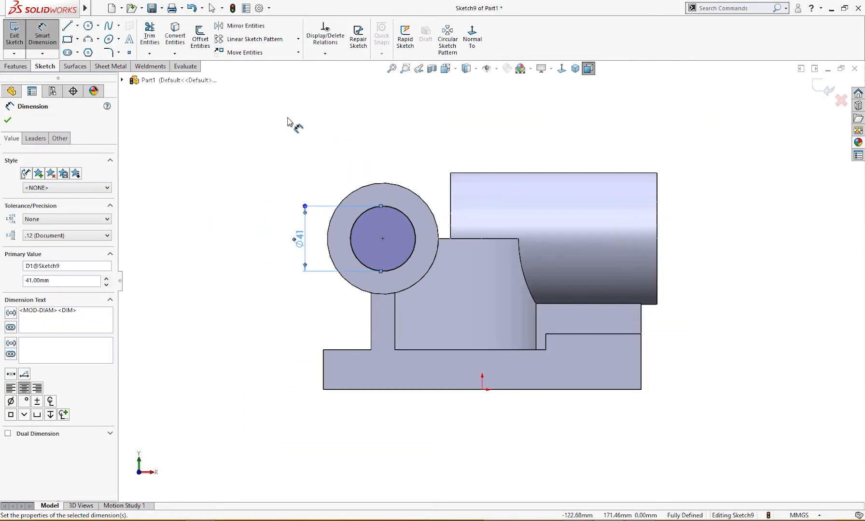
pyautogui.moveTo(287, 118); pyautogui.dragTo(290, 156, button='right')
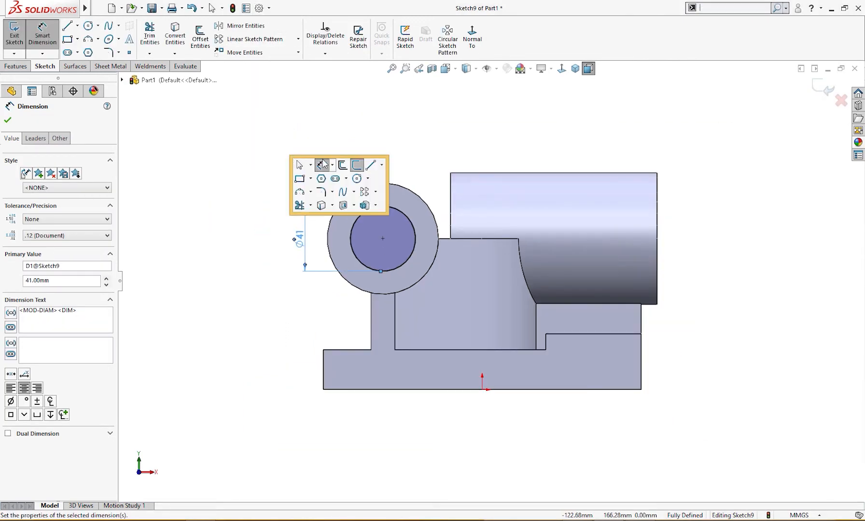
pyautogui.click(345, 205)
pyautogui.click(64, 182)
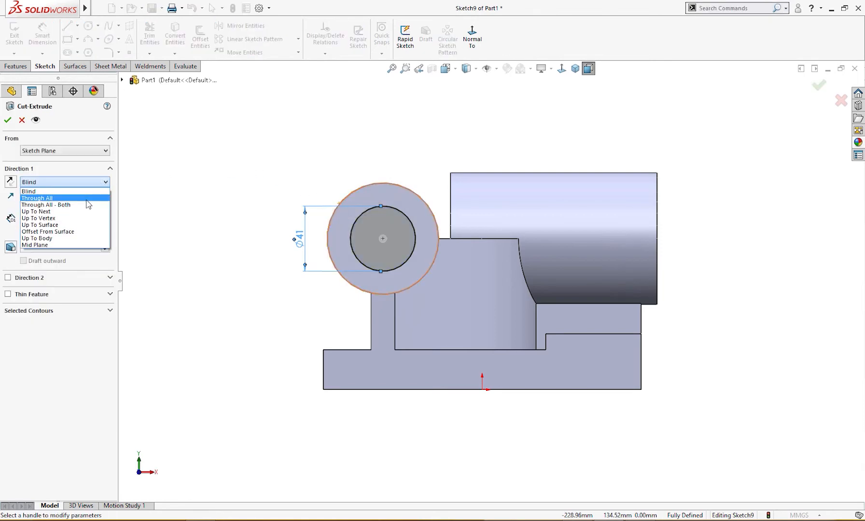
pyautogui.click(43, 195)
pyautogui.moveTo(205, 182); pyautogui.dragTo(166, 232, button='middle')
pyautogui.click(8, 120)
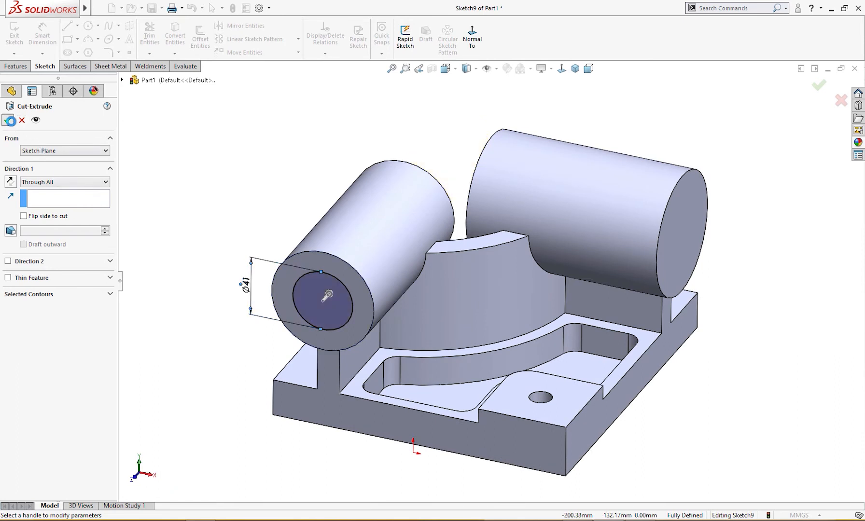
# - Sketch a concentric circle on the outer end face of the larger cylinder and set its diameter to 41 mm
pyautogui.press('z')
pyautogui.moveTo(524, 236); pyautogui.dragTo(563, 253, button='middle')
pyautogui.click(593, 265)
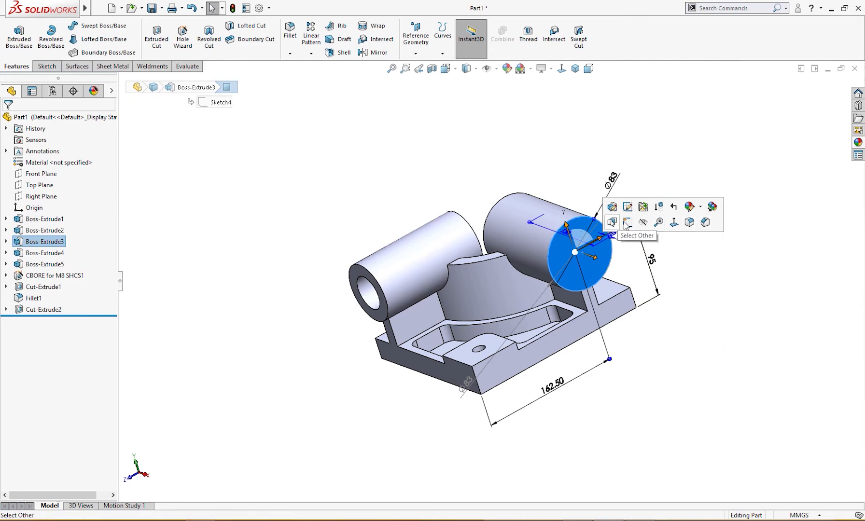
pyautogui.click(674, 222)
pyautogui.click(88, 26)
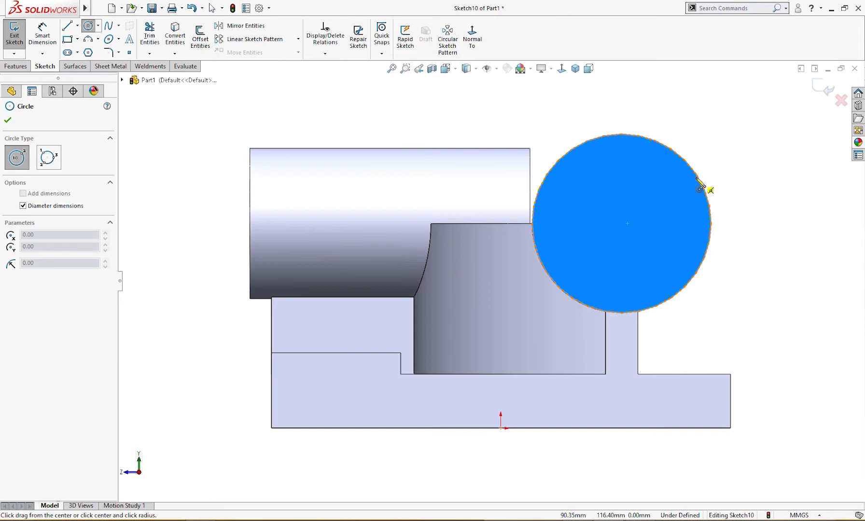
pyautogui.click(621, 224)
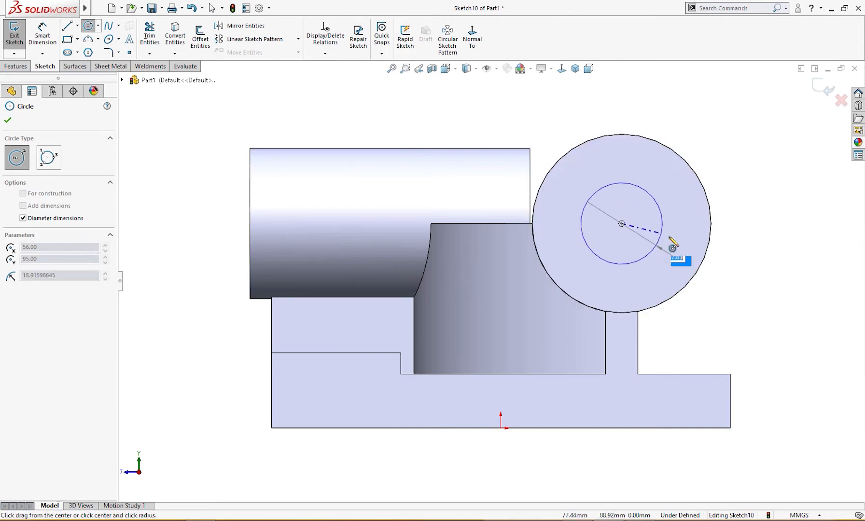
pyautogui.click(678, 249)
pyautogui.moveTo(779, 252); pyautogui.dragTo(782, 195, button='right')
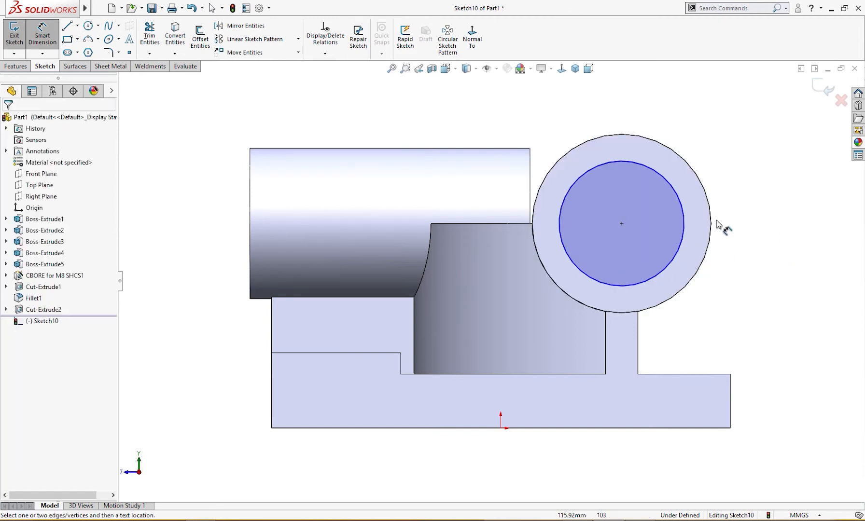
pyautogui.click(681, 247)
pyautogui.click(764, 234)
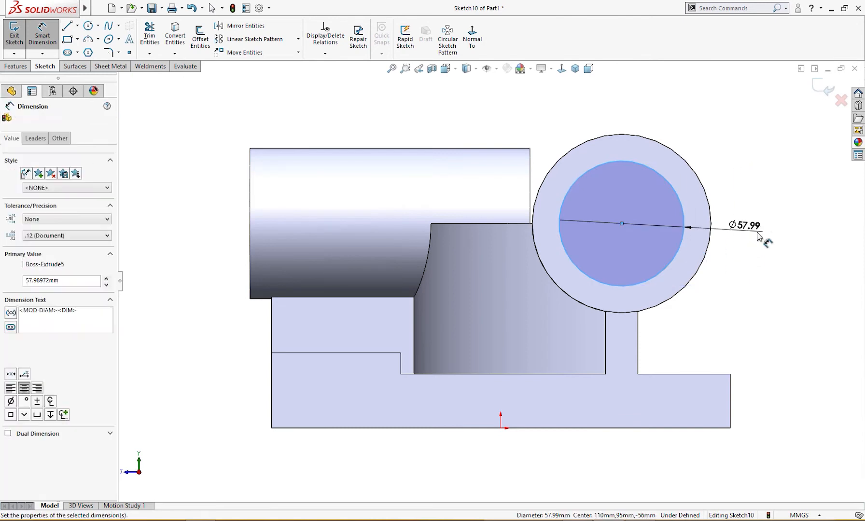
pyautogui.write('41')
pyautogui.press('Return')
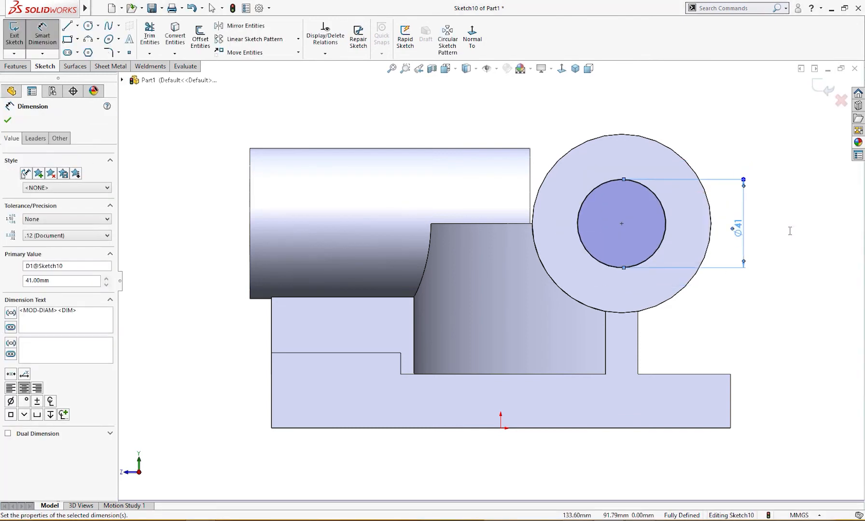
# - Cut the 41 mm circle through the larger cylinder with an extruded cut set to Through All
pyautogui.press('s')
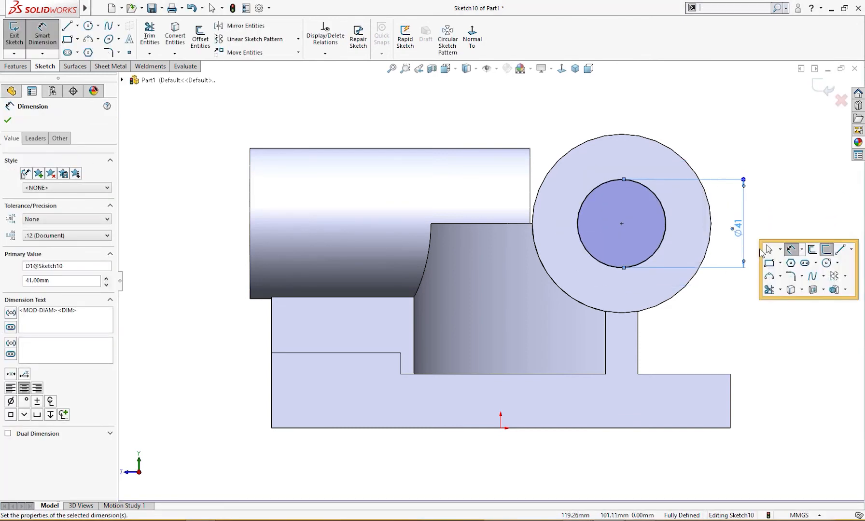
pyautogui.click(791, 290)
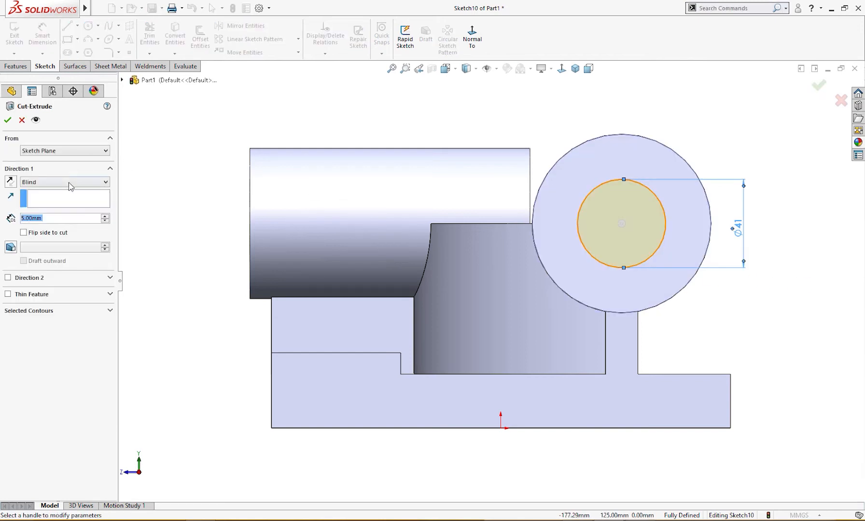
pyautogui.click(71, 187)
pyautogui.click(61, 218)
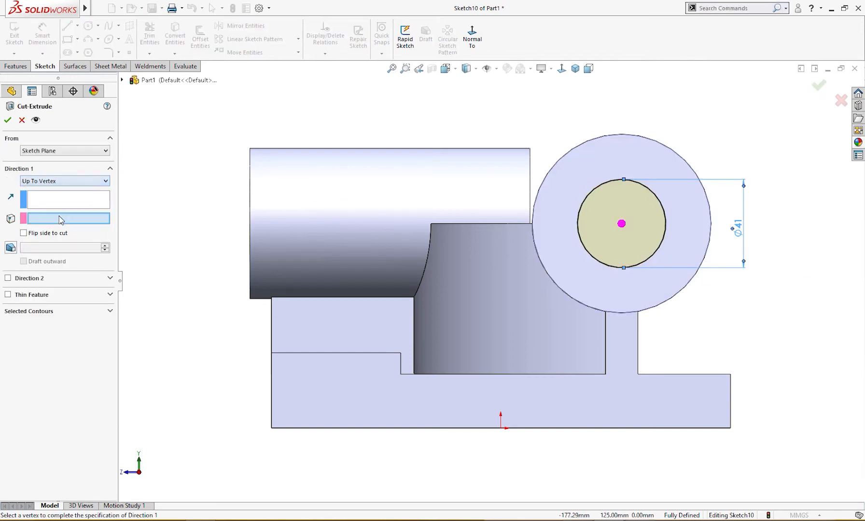
pyautogui.click(61, 183)
pyautogui.click(57, 212)
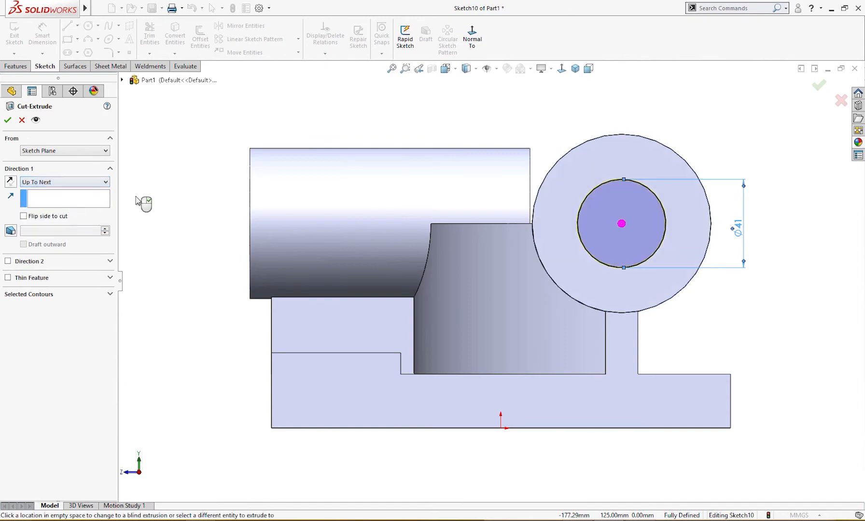
pyautogui.moveTo(179, 218); pyautogui.dragTo(193, 276, button='middle')
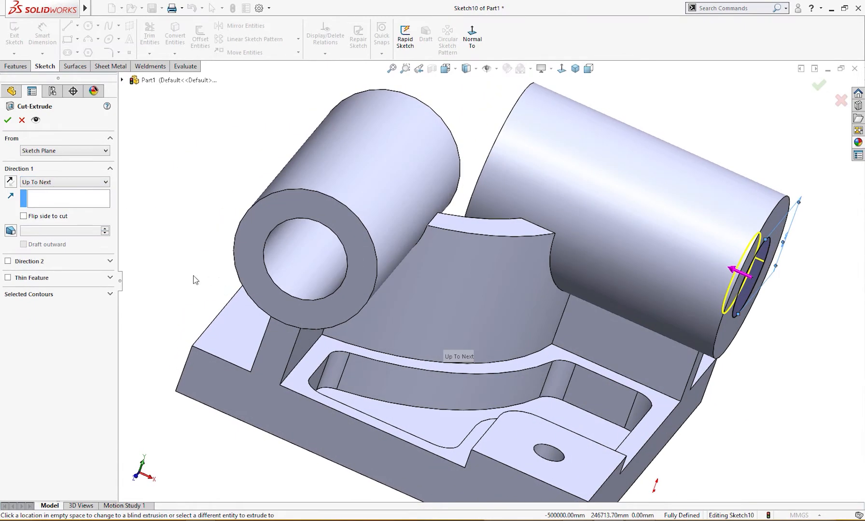
pyautogui.click(49, 187)
pyautogui.click(56, 199)
pyautogui.moveTo(63, 200); pyautogui.dragTo(97, 189, button='middle')
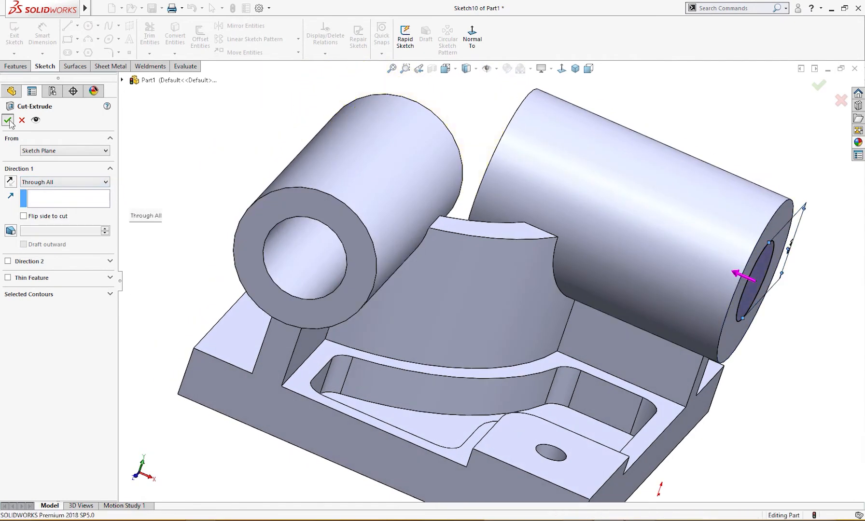
pyautogui.click(8, 121)
pyautogui.moveTo(186, 203); pyautogui.dragTo(229, 147, button='middle')
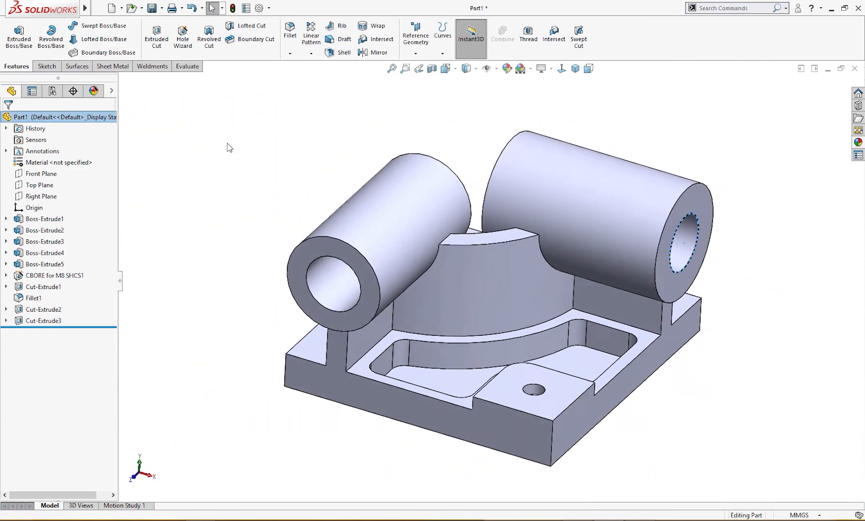
# - Consult the CSWA drawing in Windows Photo Viewer and chamfer the end edges of both cylinder bores 2 mm at 45° in SOLIDWORKS
pyautogui.moveTo(578, 520)
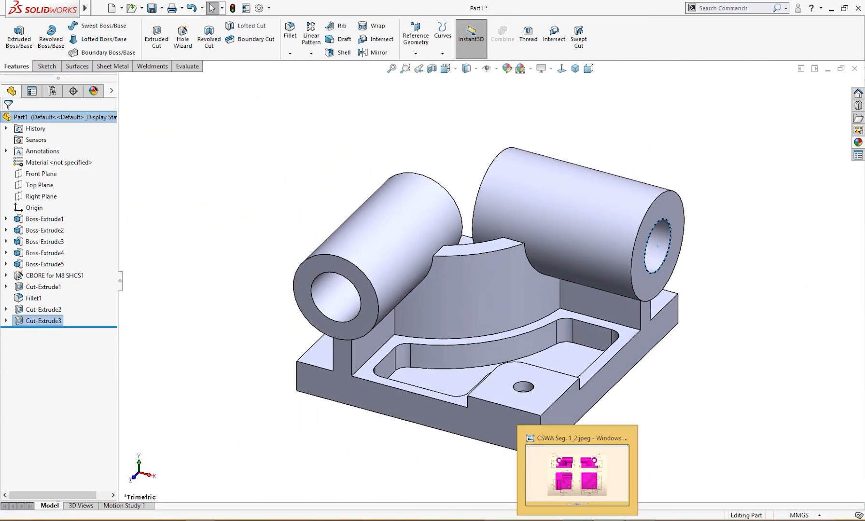
pyautogui.click(577, 471)
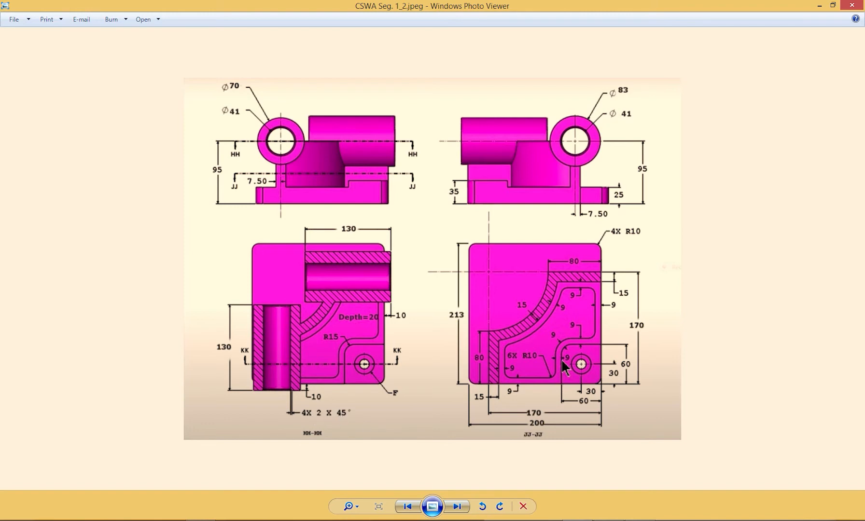
pyautogui.click(605, 471)
pyautogui.click(340, 303)
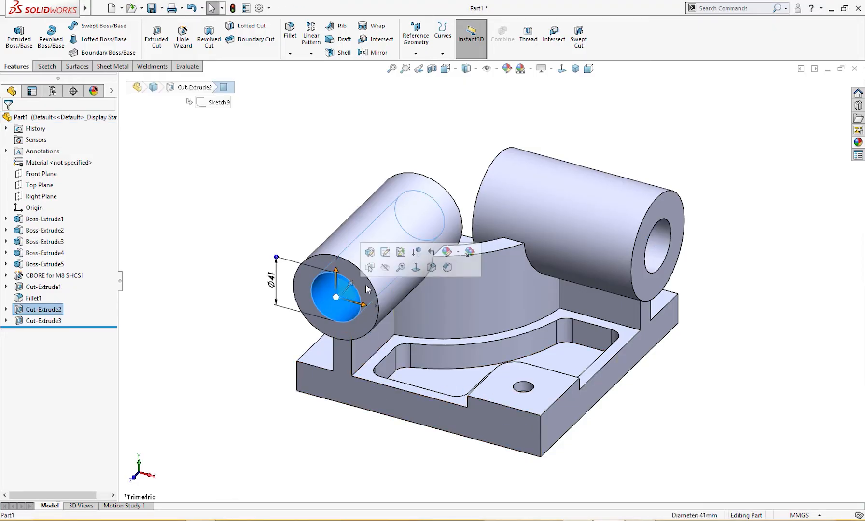
pyautogui.press('c')
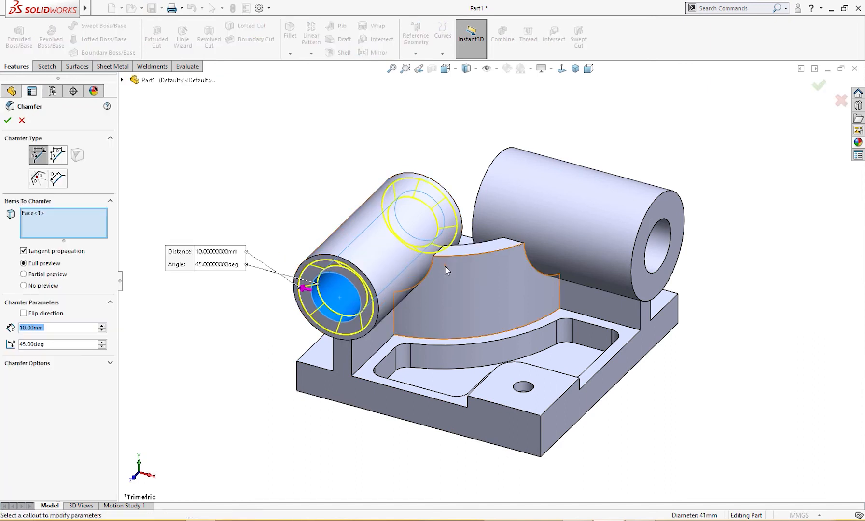
pyautogui.write('2')
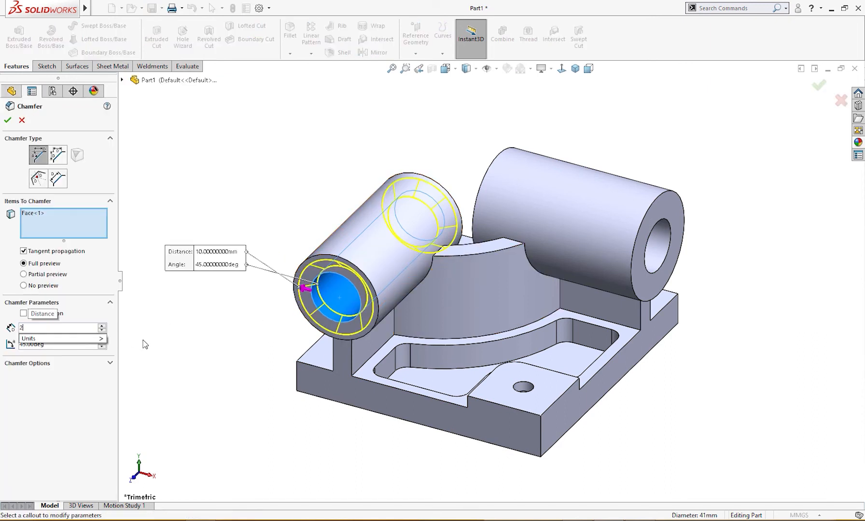
pyautogui.press('Return')
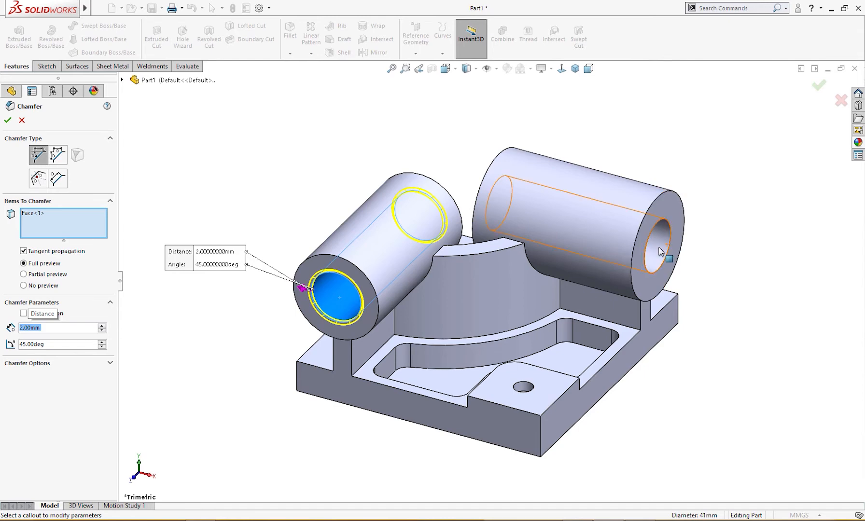
pyautogui.click(680, 250)
pyautogui.moveTo(680, 250); pyautogui.dragTo(655, 310, button='middle')
pyautogui.click(8, 120)
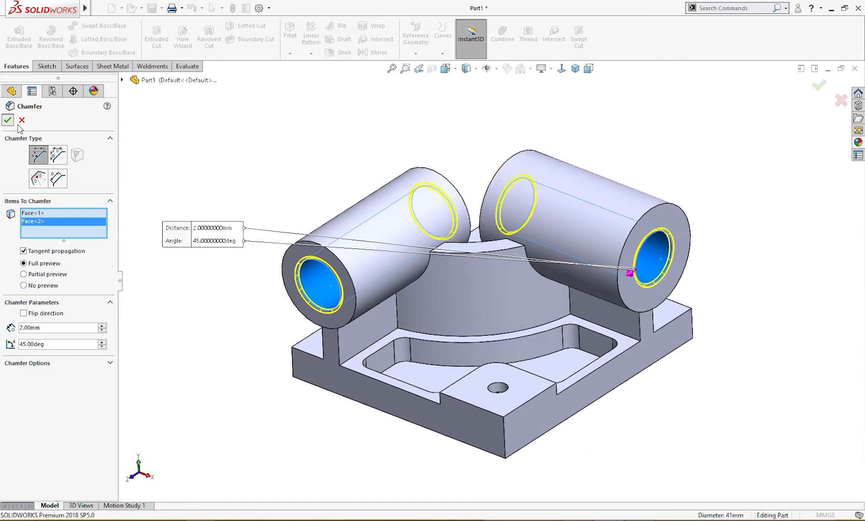
pyautogui.moveTo(193, 184); pyautogui.dragTo(223, 192, button='middle')
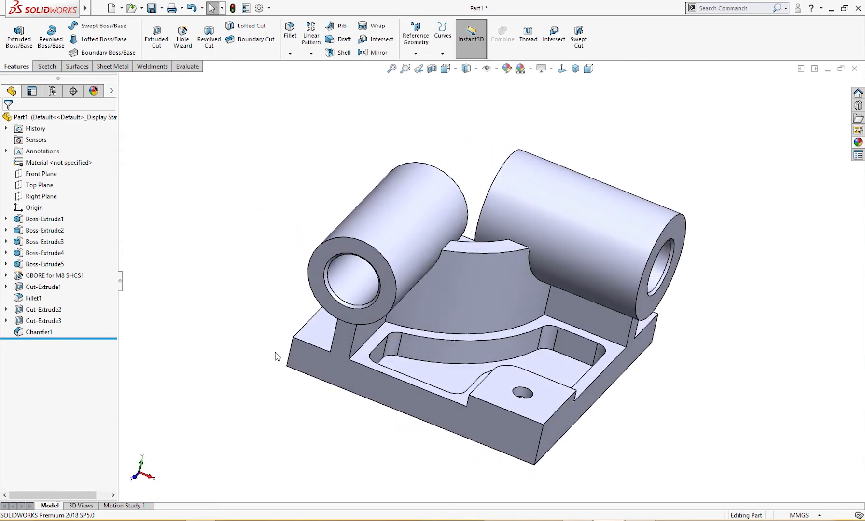
# - Fillet the four vertical corner edges of the base plate with a 10 mm radius
pyautogui.click(290, 351)
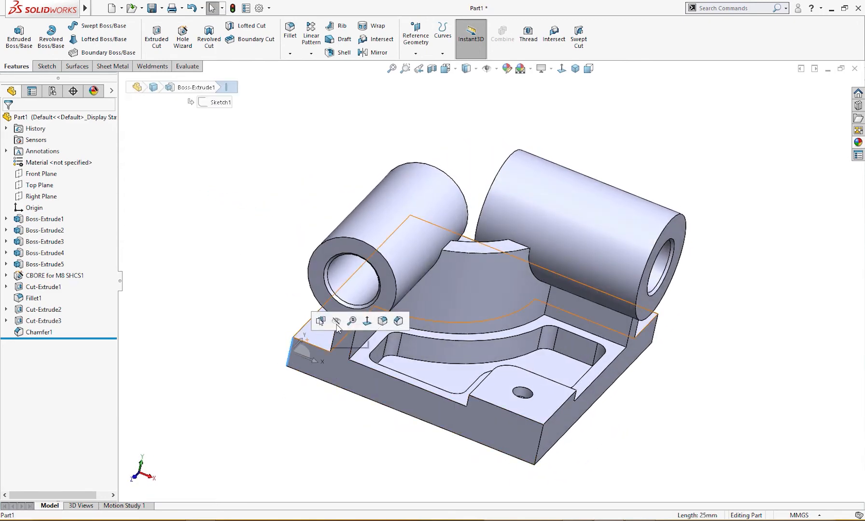
pyautogui.click(382, 320)
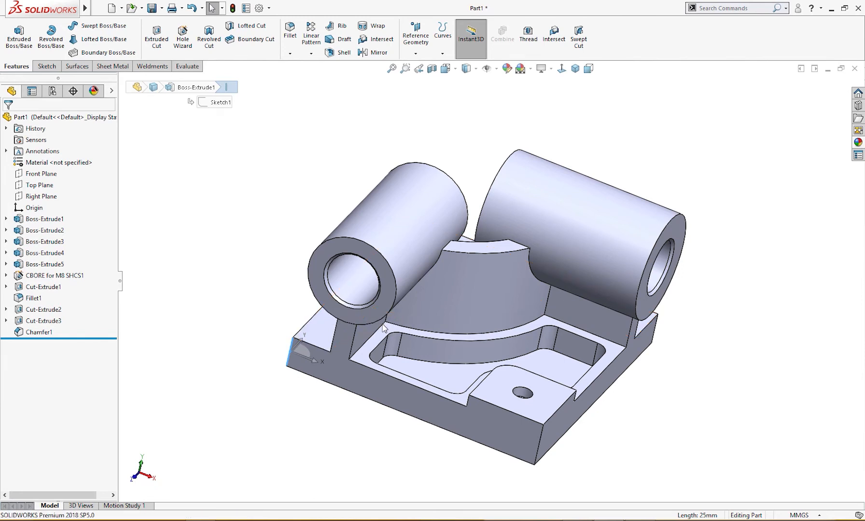
pyautogui.click(538, 443)
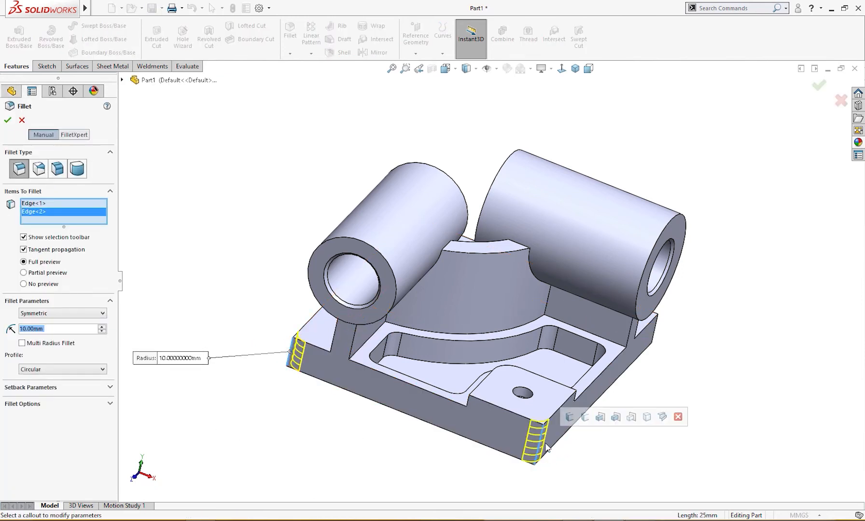
pyautogui.click(584, 419)
pyautogui.moveTo(579, 439)
pyautogui.mouseDown(button='middle')
pyautogui.moveTo(478, 446)
pyautogui.moveTo(565, 442)
pyautogui.mouseUp(button='middle')
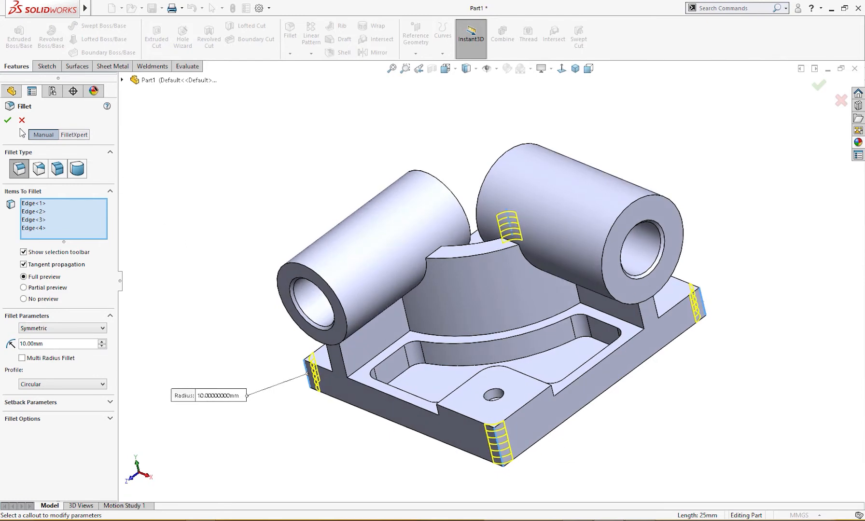
pyautogui.click(8, 120)
pyautogui.moveTo(175, 185); pyautogui.dragTo(217, 215, button='middle')
pyautogui.moveTo(217, 215); pyautogui.dragTo(265, 171, button='right')
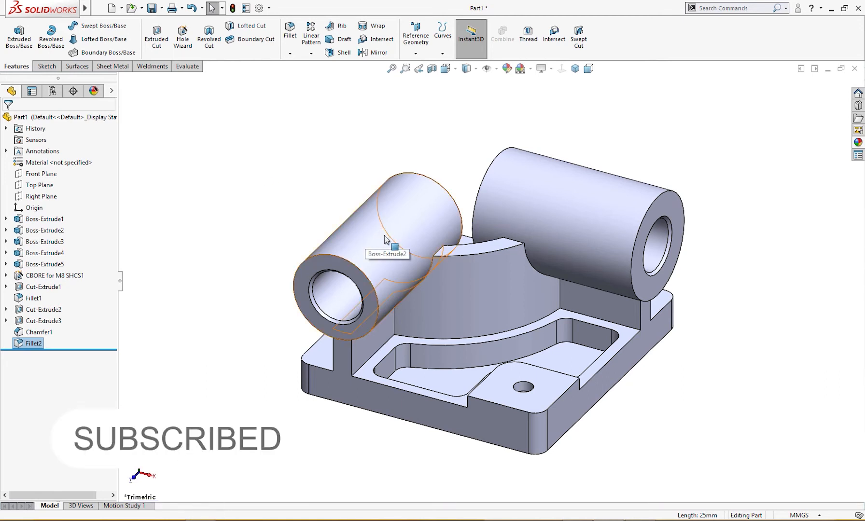
pyautogui.moveTo(291, 236); pyautogui.dragTo(362, 215, button='middle')
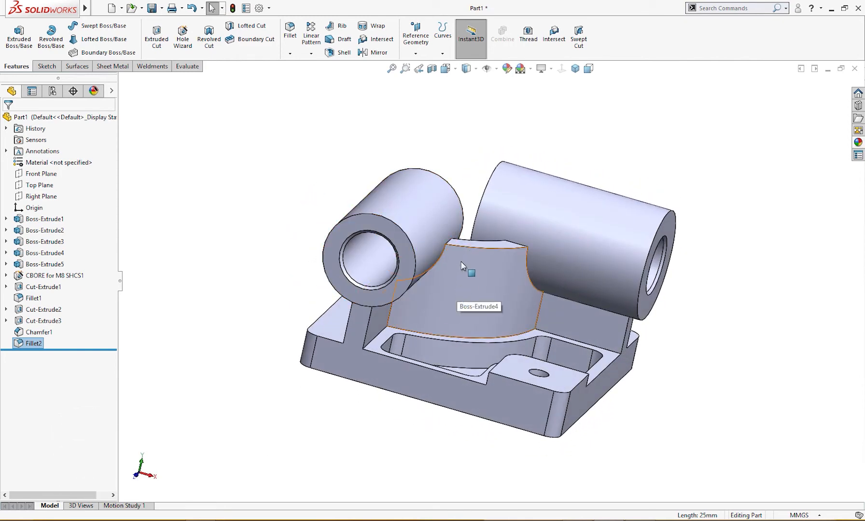
pyautogui.moveTo(451, 288); pyautogui.dragTo(442, 303, button='middle')
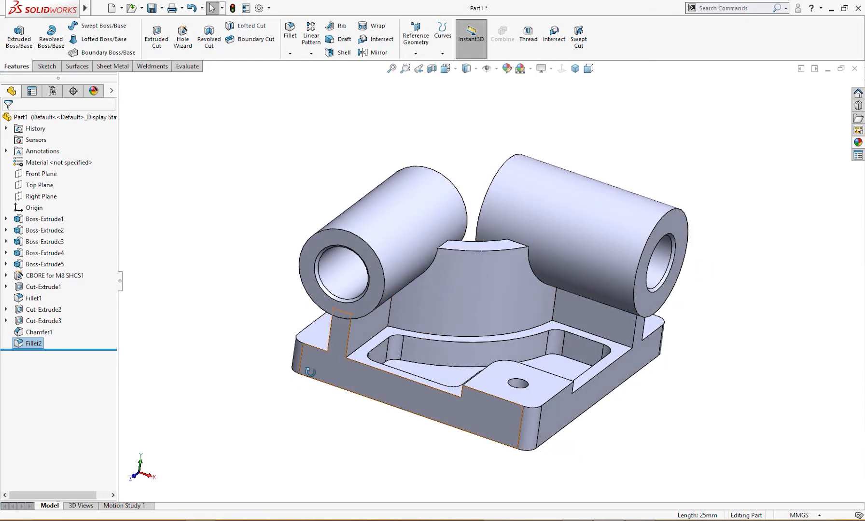
pyautogui.moveTo(311, 372); pyautogui.dragTo(294, 382, button='middle')
pyautogui.hotkey('ctrl', '7')
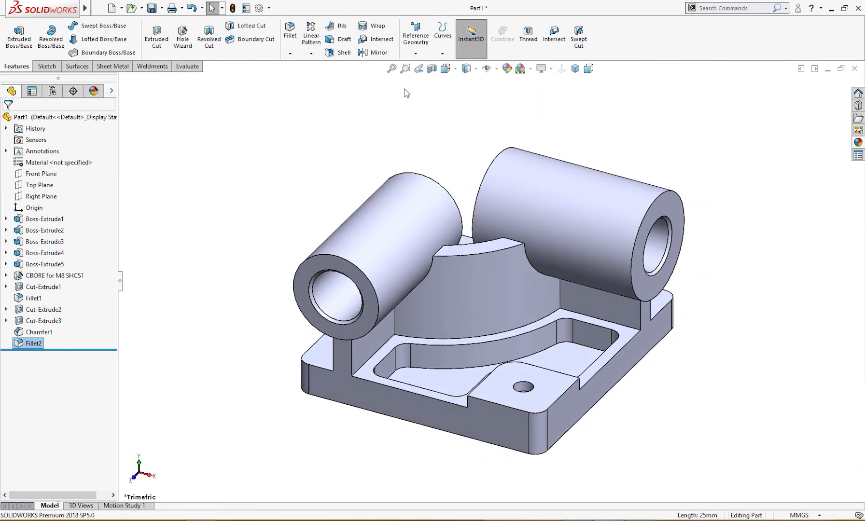
pyautogui.click(505, 69)
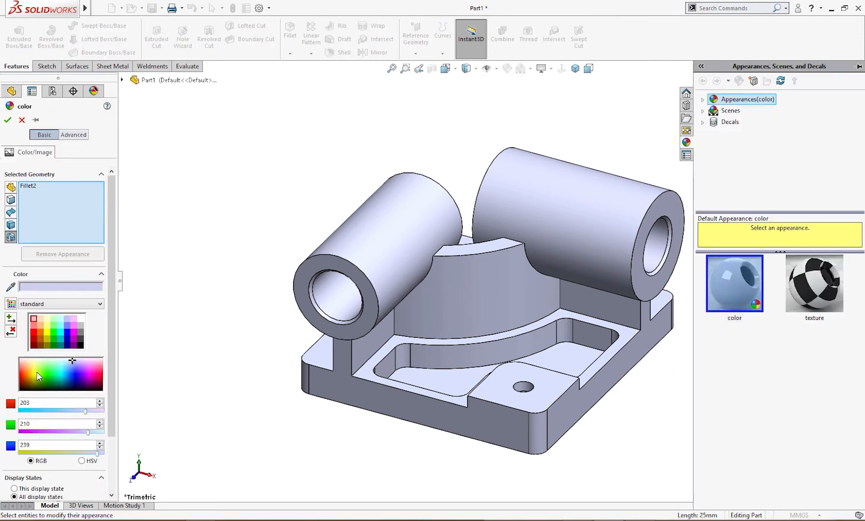
pyautogui.click(86, 375)
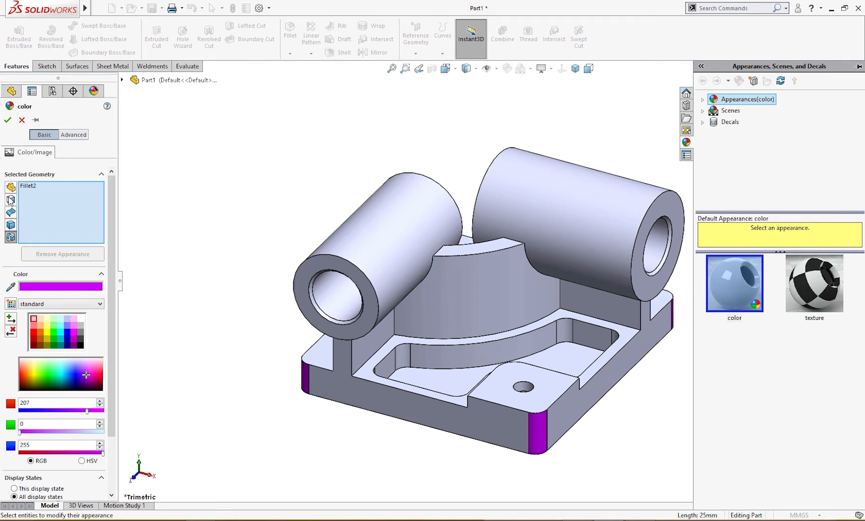
pyautogui.click(361, 250)
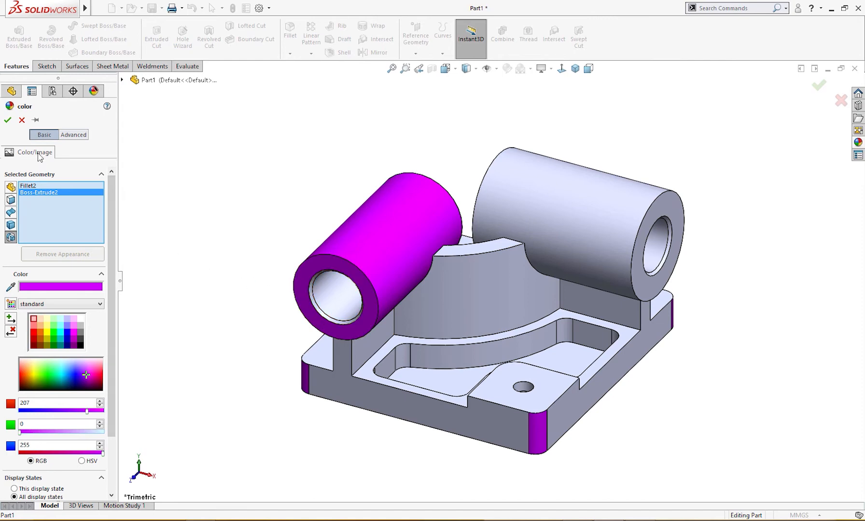
pyautogui.click(21, 120)
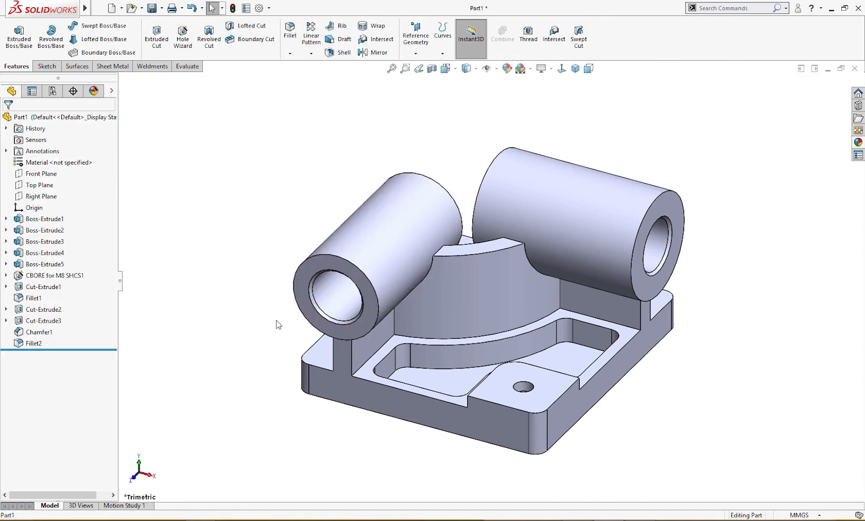
# - Apply a magenta color appearance with RGB 231, 0, 196 to the whole part
pyautogui.click(506, 68)
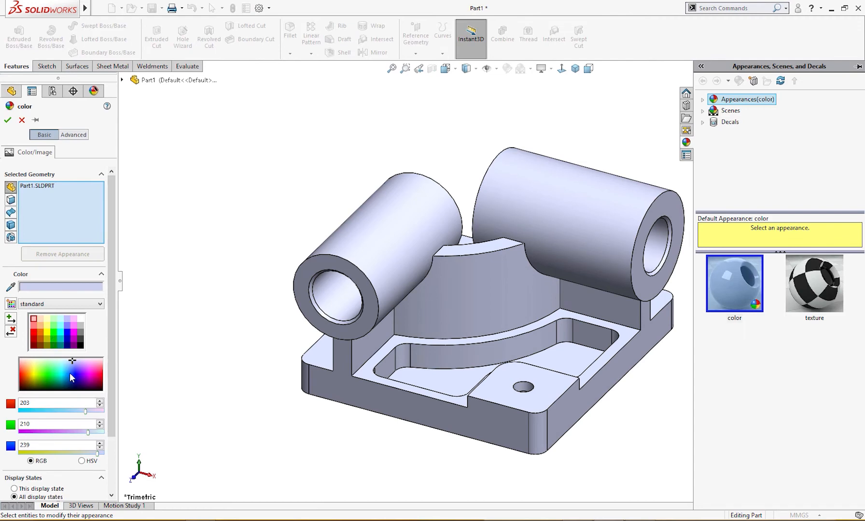
pyautogui.click(85, 375)
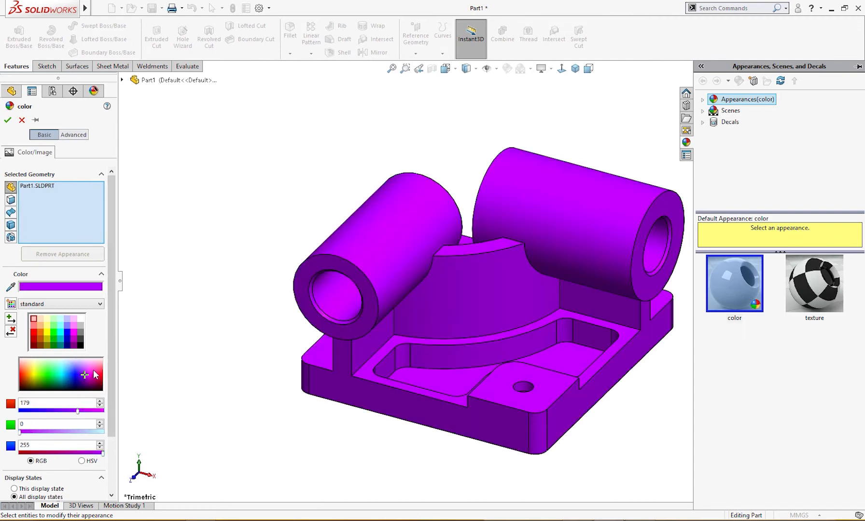
pyautogui.moveTo(85, 374)
pyautogui.mouseDown()
pyautogui.moveTo(79, 368)
pyautogui.moveTo(92, 376)
pyautogui.mouseUp()
pyautogui.scroll(2, 190, 375)
pyautogui.moveTo(206, 370); pyautogui.dragTo(195, 283, button='middle')
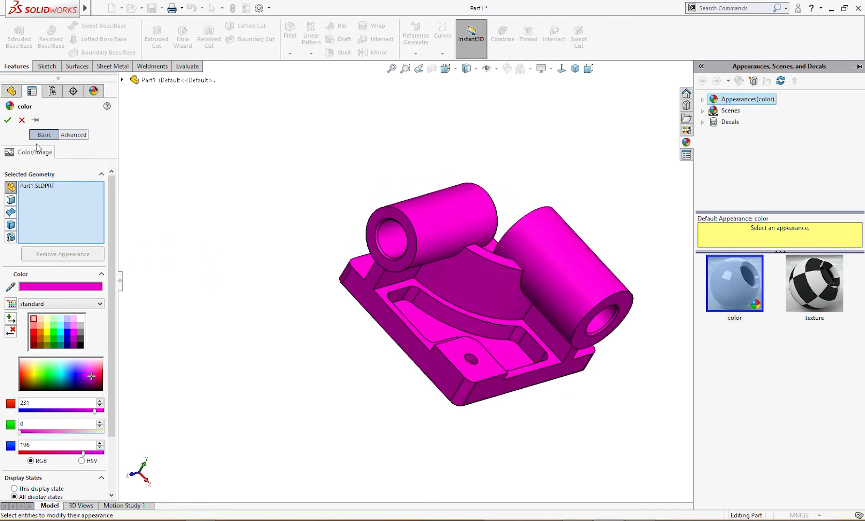
pyautogui.click(8, 120)
pyautogui.moveTo(182, 240); pyautogui.dragTo(199, 272, button='middle')
pyautogui.moveTo(199, 272); pyautogui.dragTo(248, 229, button='right')
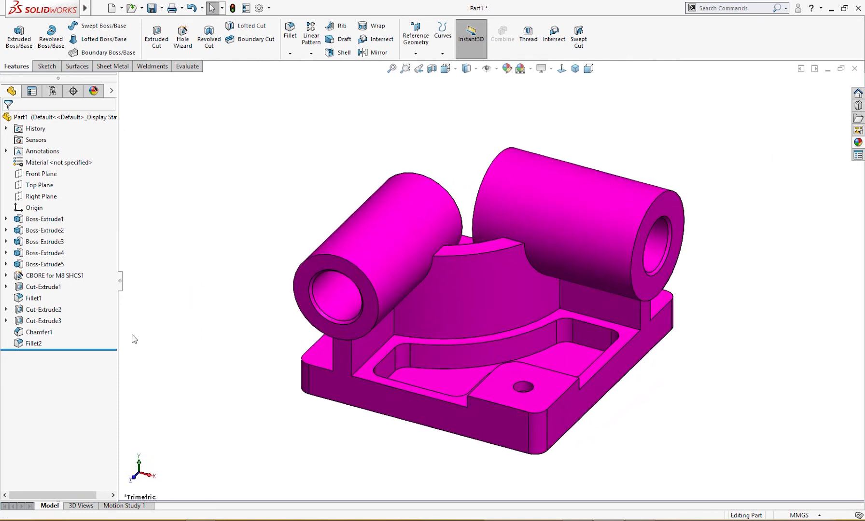
# - Roll the history back to just after Boss-Extrude3 and sketch a concentric circle on the smaller cylinder's front face, about 9 mm inside its edge
pyautogui.moveTo(110, 348); pyautogui.dragTo(99, 248)
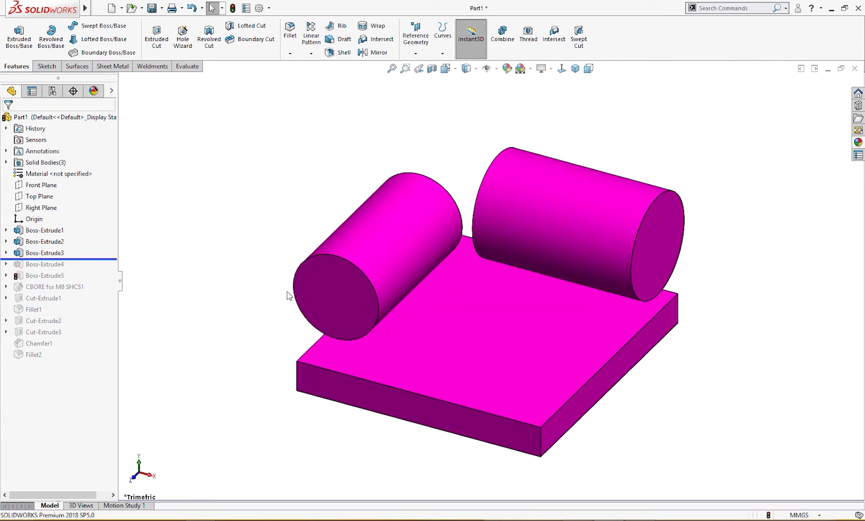
pyautogui.click(324, 288)
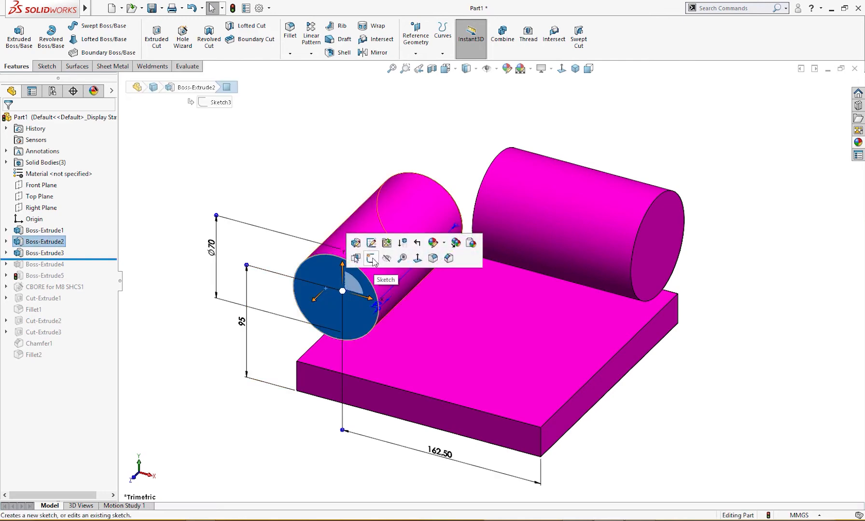
pyautogui.click(372, 259)
pyautogui.moveTo(186, 260); pyautogui.dragTo(227, 265, button='right')
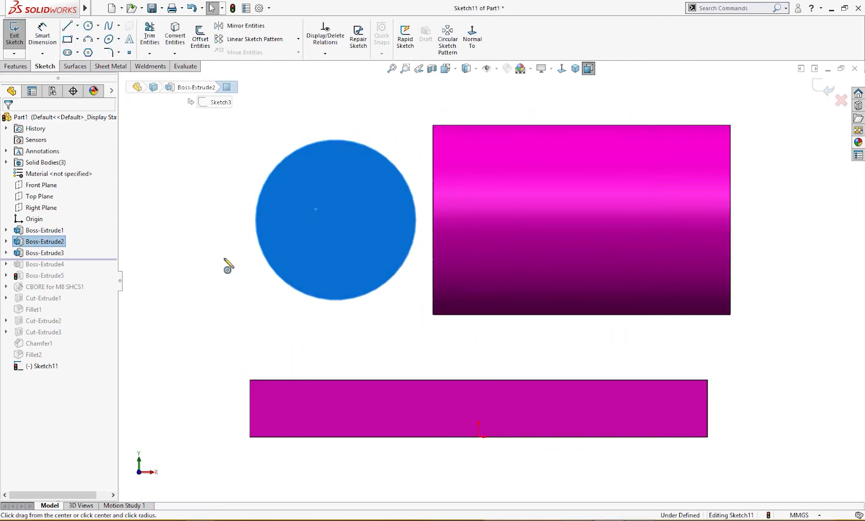
pyautogui.click(338, 221)
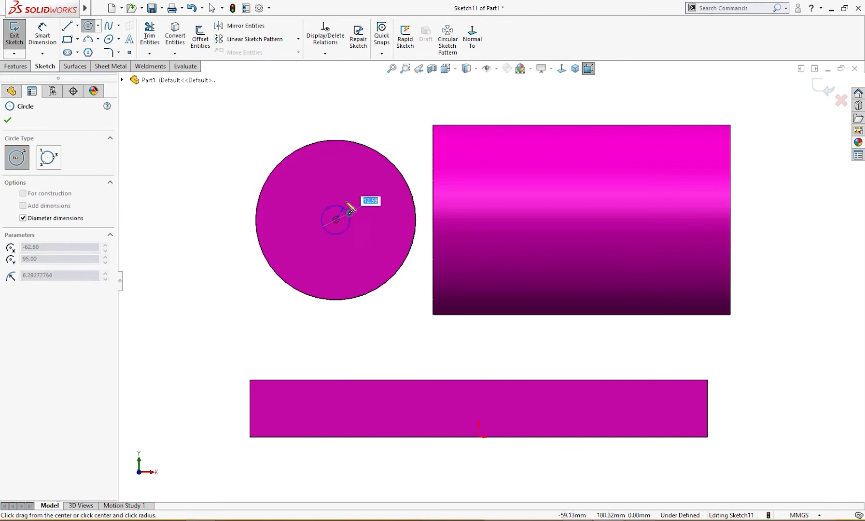
pyautogui.click(359, 169)
pyautogui.press('Escape')
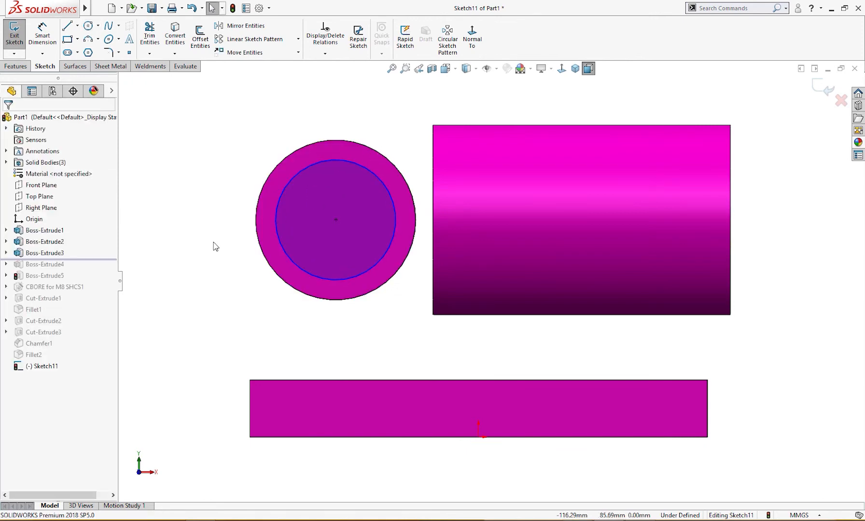
# - Dimension the gap between the sketched circle and the cylinder's outer edge as 10 mm
pyautogui.moveTo(218, 202); pyautogui.dragTo(218, 187, button='right')
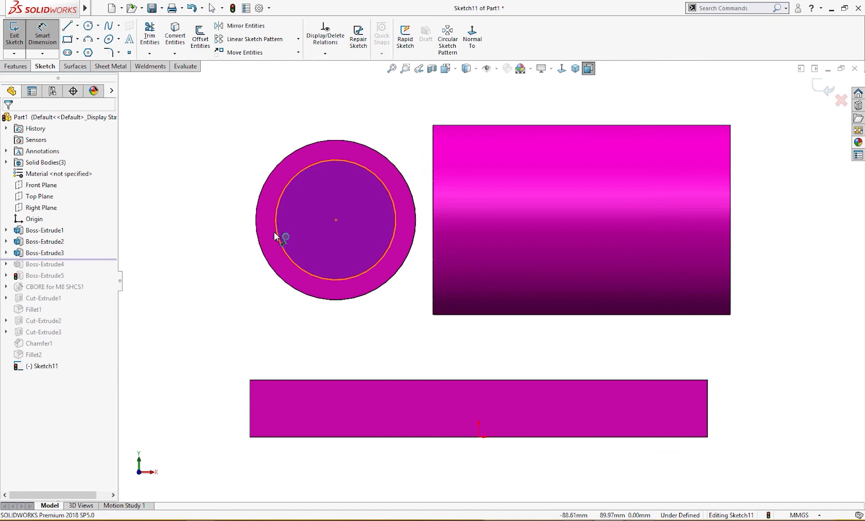
pyautogui.click(274, 232)
pyautogui.click(255, 207)
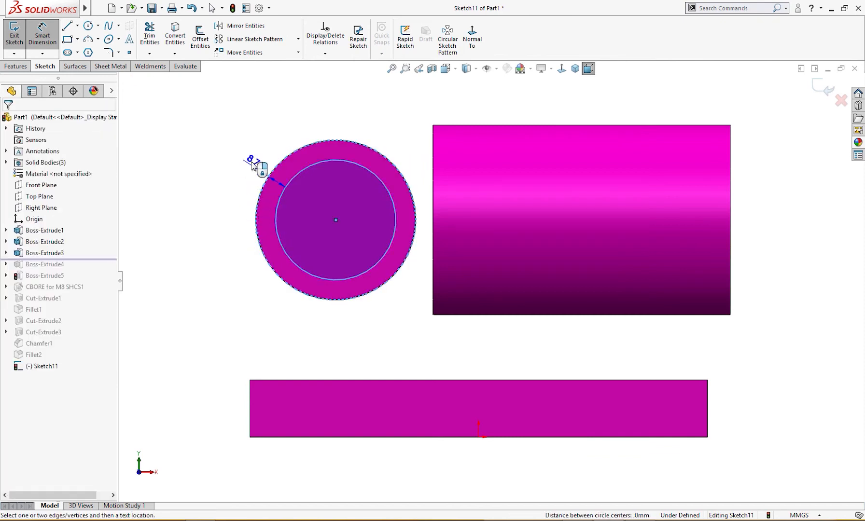
pyautogui.click(254, 157)
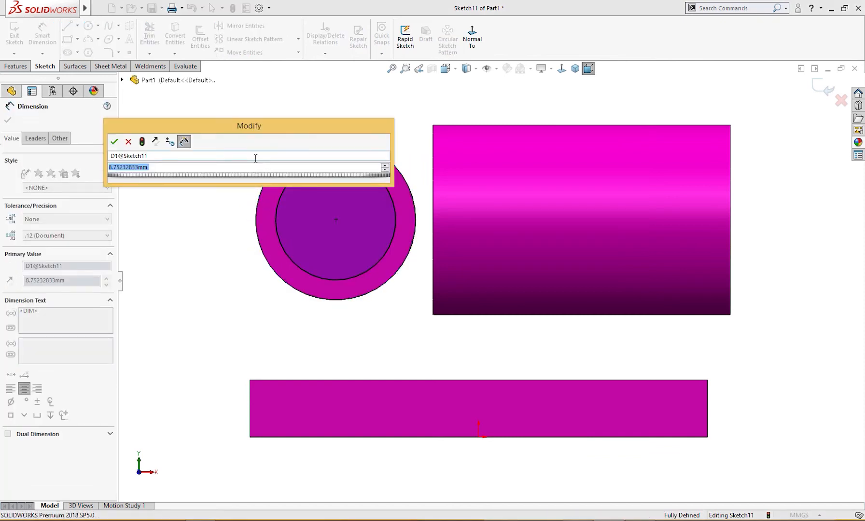
pyautogui.write('10')
pyautogui.press('Return')
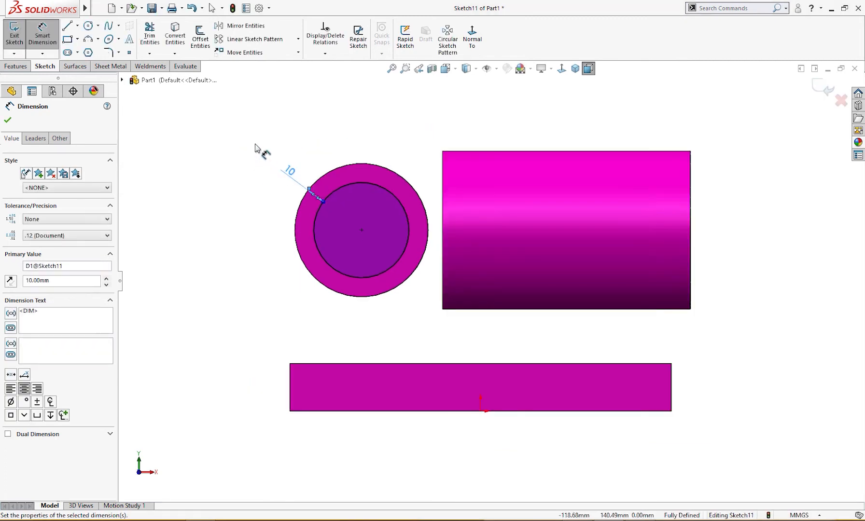
# - Check the modified-part drawing in the next image of Windows Photo Viewer and return to the SOLIDWORKS model
pyautogui.hotkey('ctrl', '7')
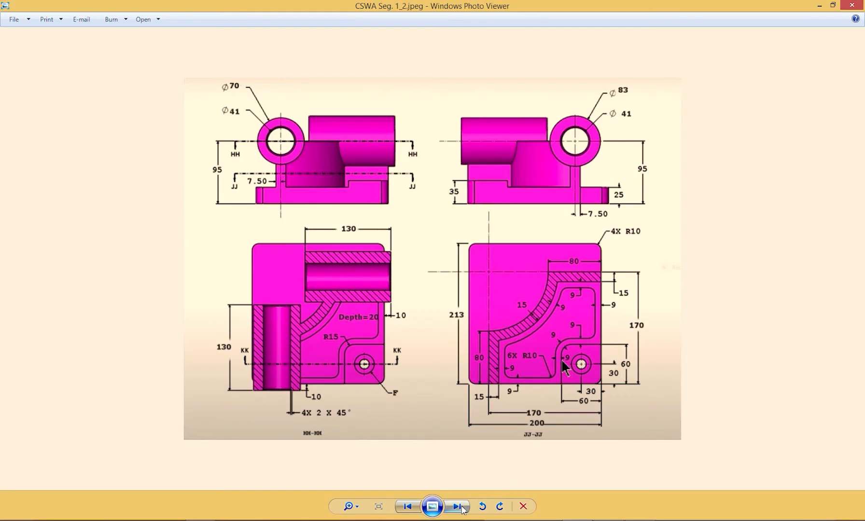
pyautogui.click(458, 506)
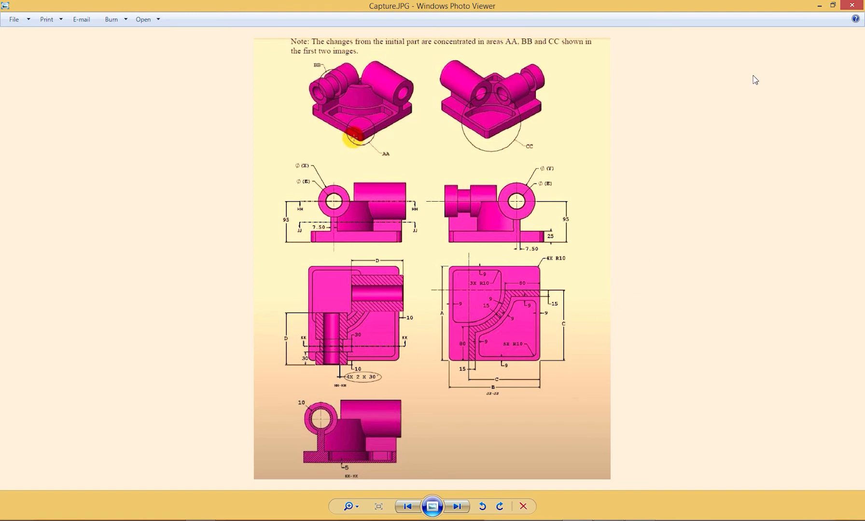
pyautogui.click(819, 5)
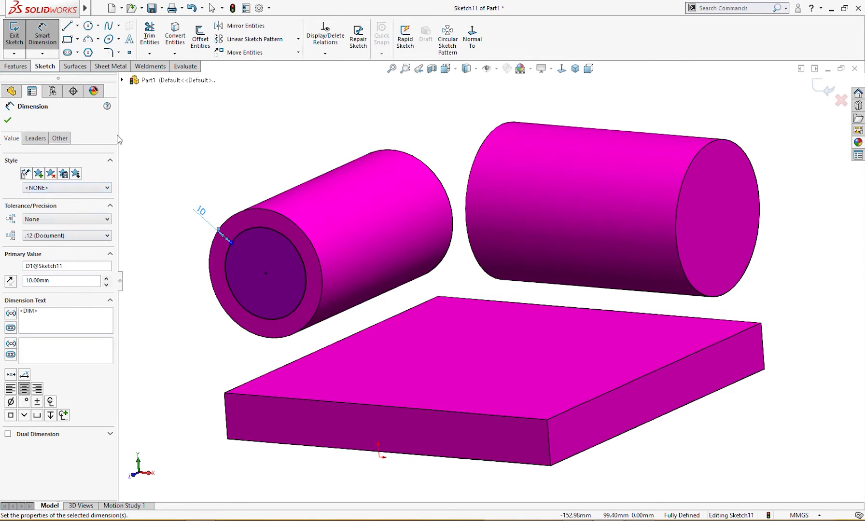
# - Set up a 30 mm blind extruded cut from the circle sketch with Flip side to cut enabled
pyautogui.click(15, 66)
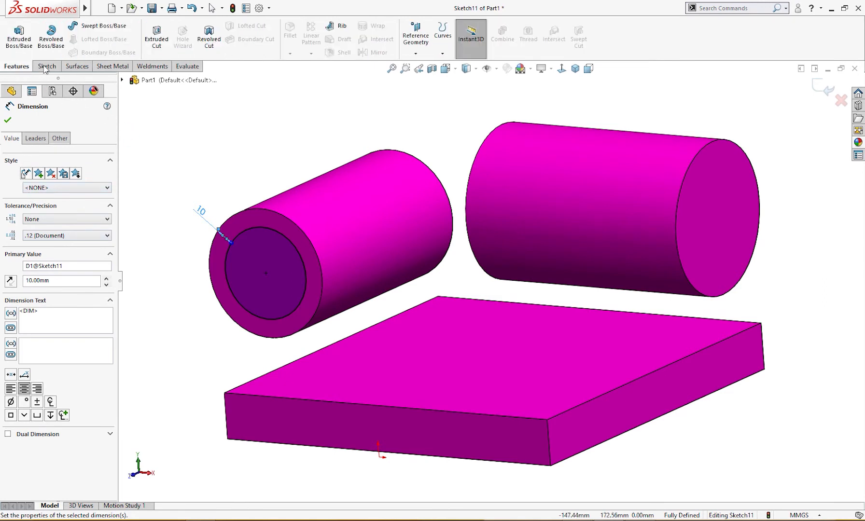
pyautogui.click(158, 38)
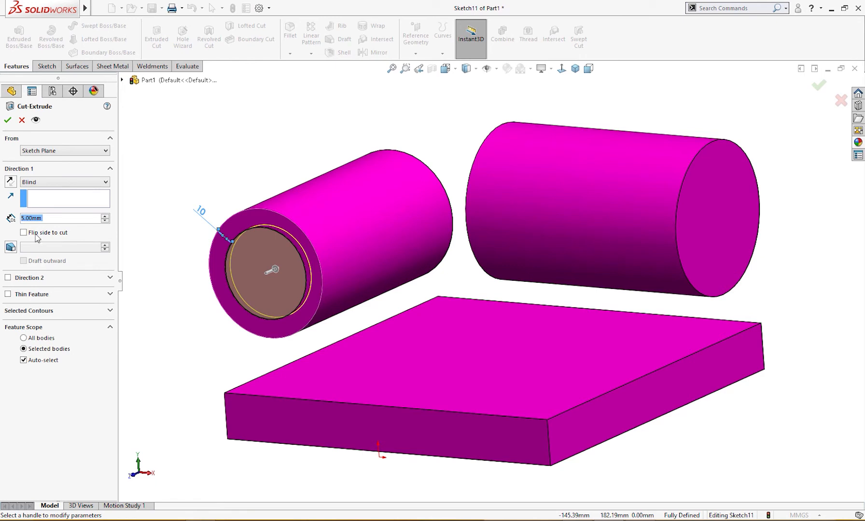
pyautogui.click(23, 233)
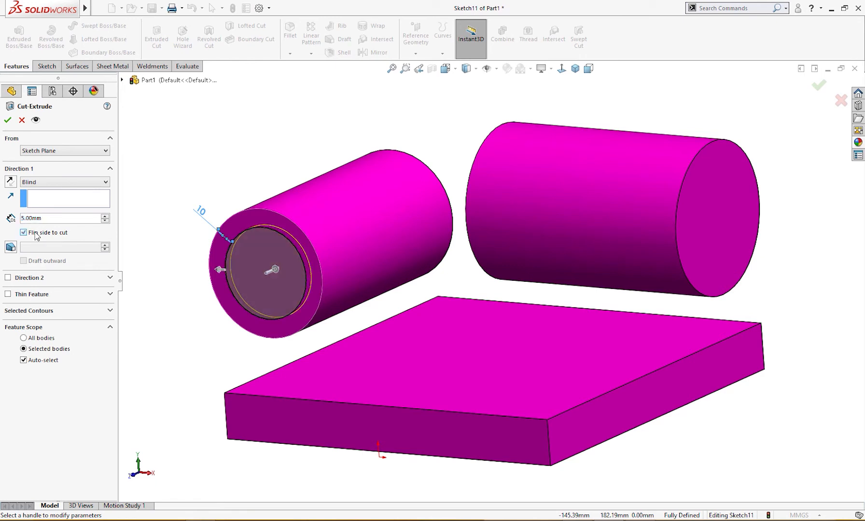
pyautogui.doubleClick(59, 218)
pyautogui.write('30')
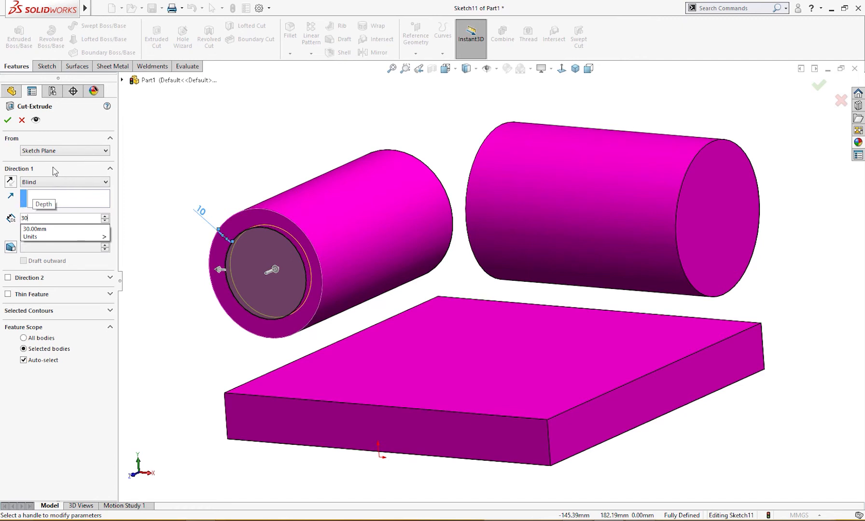
pyautogui.press('Return')
# - Try the flipped cut starting 30 mm inside the smaller cylinder from the sketch plane, keeping all bodies, and undo it
pyautogui.click(48, 151)
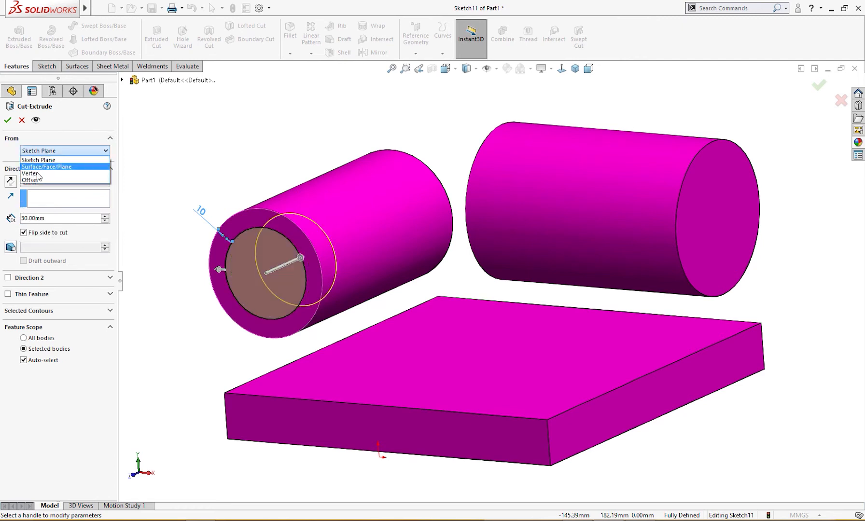
pyautogui.click(34, 183)
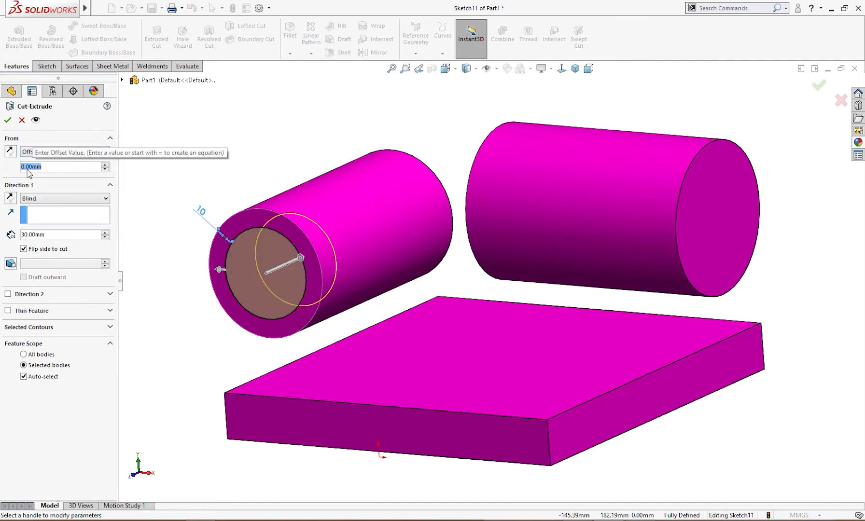
pyautogui.write('30')
pyautogui.press('Return')
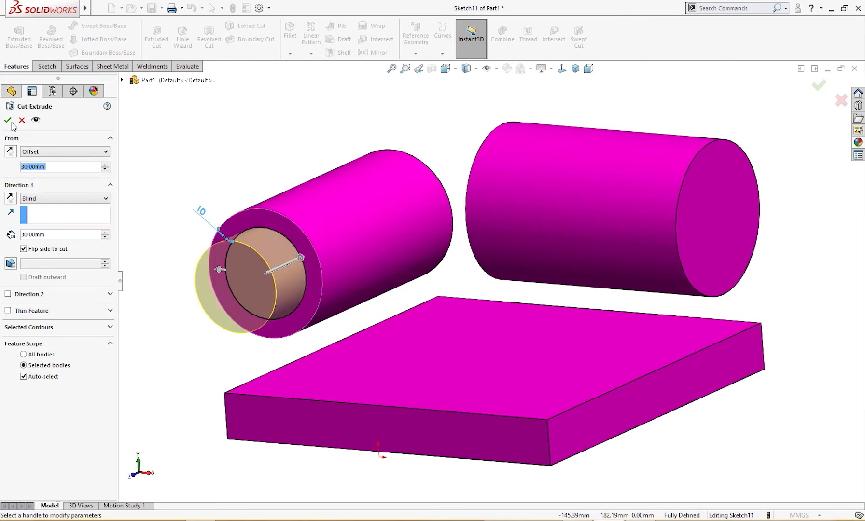
pyautogui.click(10, 151)
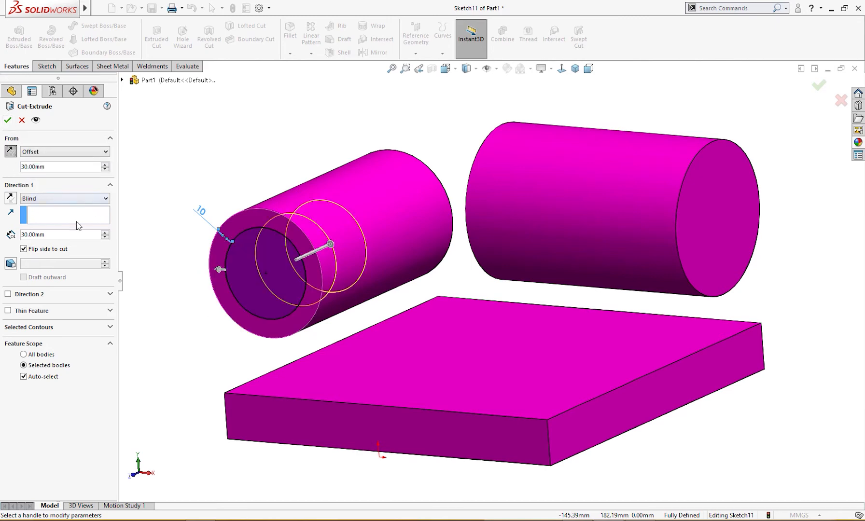
pyautogui.moveTo(179, 222); pyautogui.dragTo(60, 253, button='middle')
pyautogui.click(9, 120)
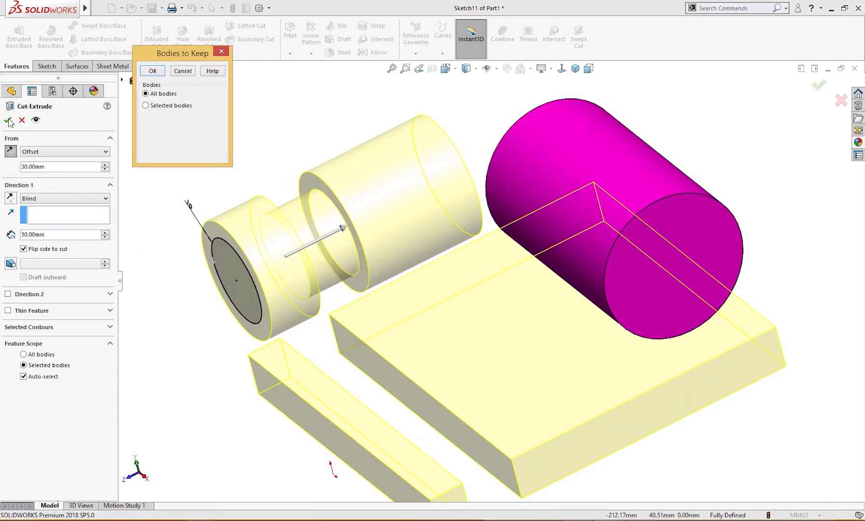
pyautogui.click(152, 71)
pyautogui.click(158, 164)
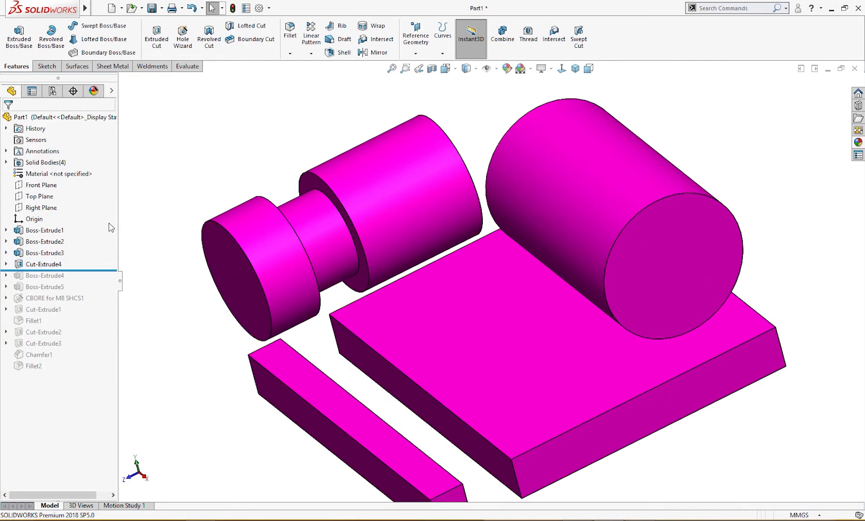
pyautogui.hotkey('ctrl', 'z')
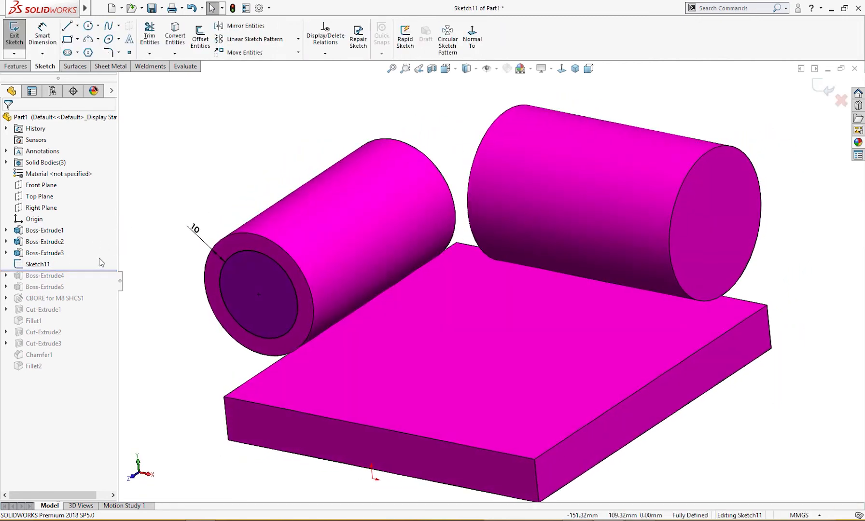
# - Extrude-cut the circle 30 mm blind, starting at a 30 mm offset from the sketch plane reversed into the smaller cylinder
pyautogui.click(17, 66)
pyautogui.click(156, 36)
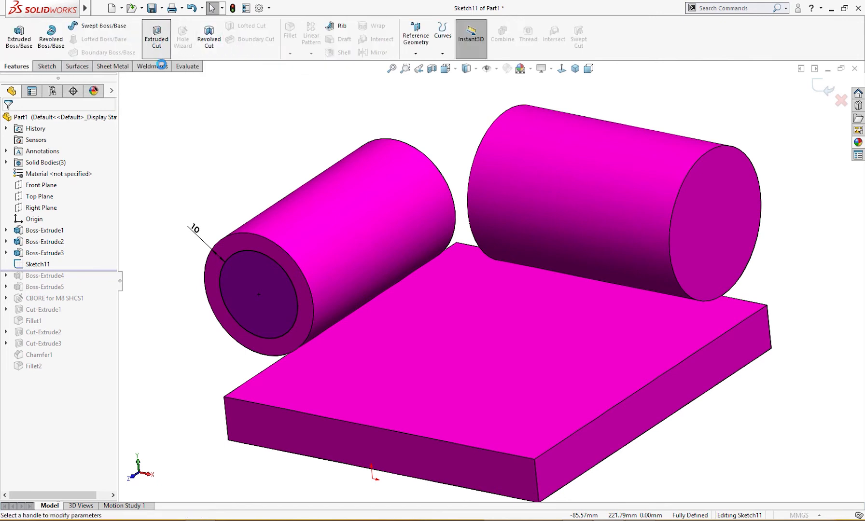
pyautogui.click(50, 153)
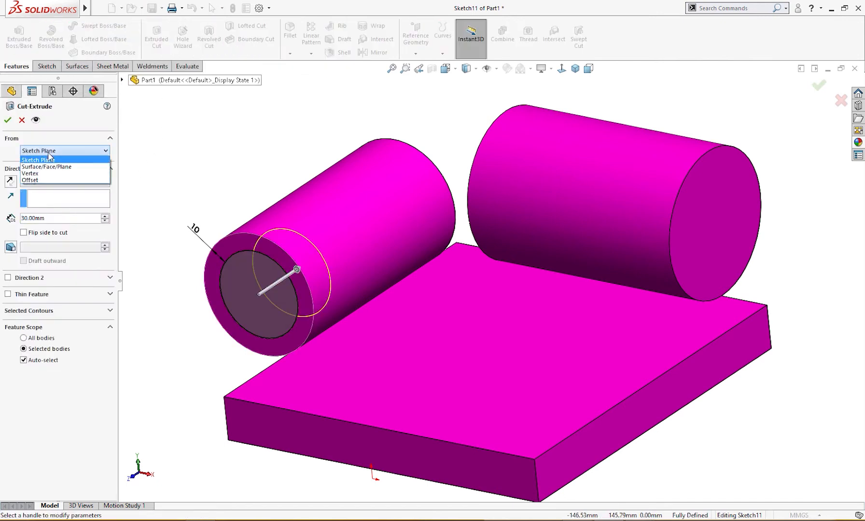
pyautogui.click(48, 178)
pyautogui.moveTo(48, 167); pyautogui.dragTo(2, 169)
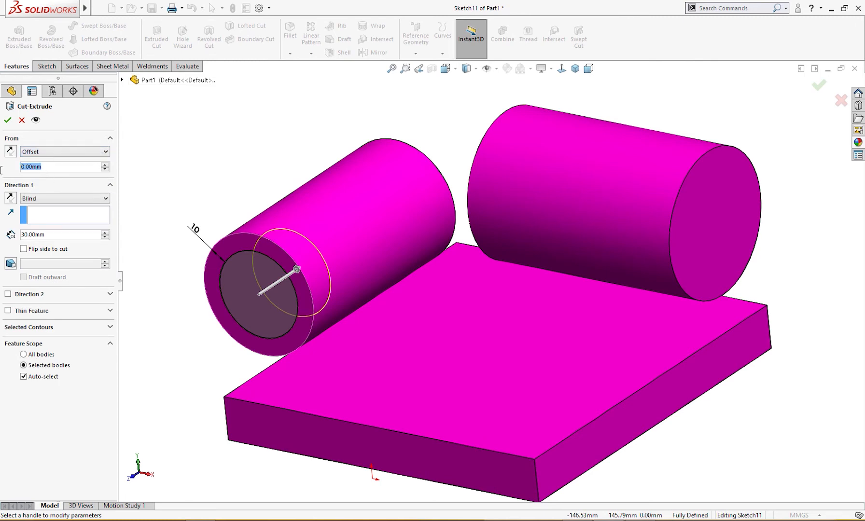
pyautogui.write('30')
pyautogui.press('Return')
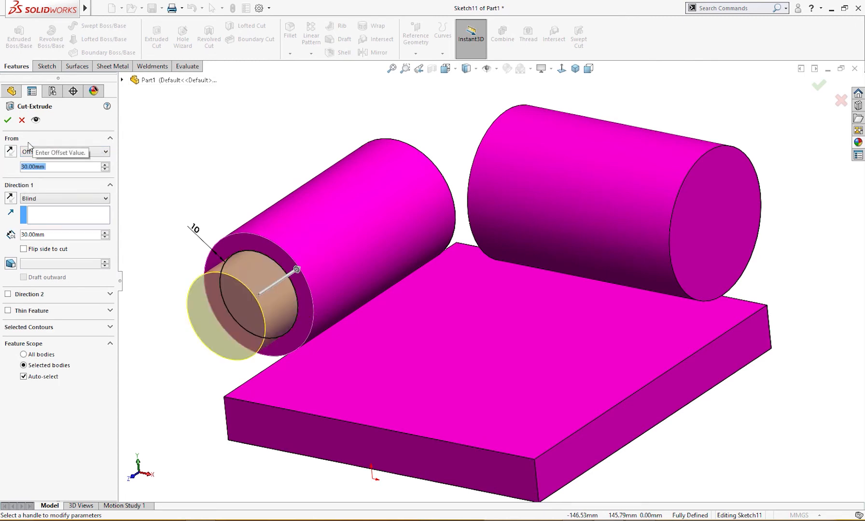
pyautogui.click(14, 151)
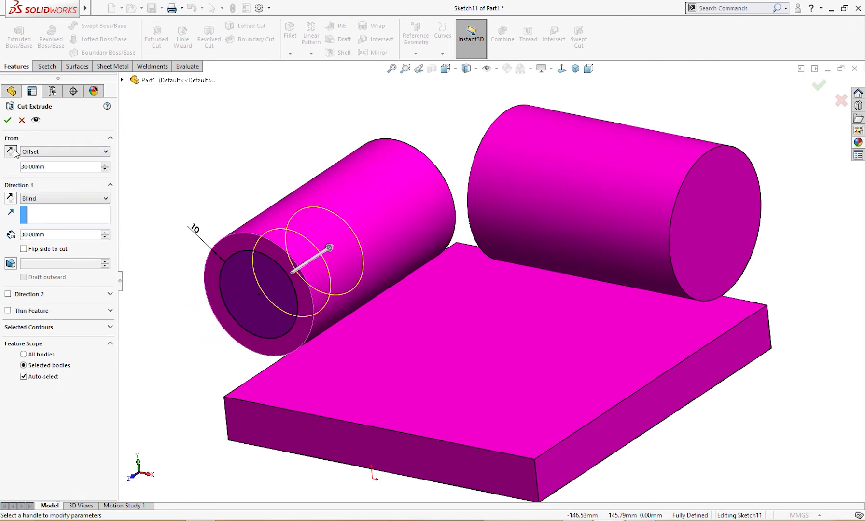
pyautogui.click(8, 120)
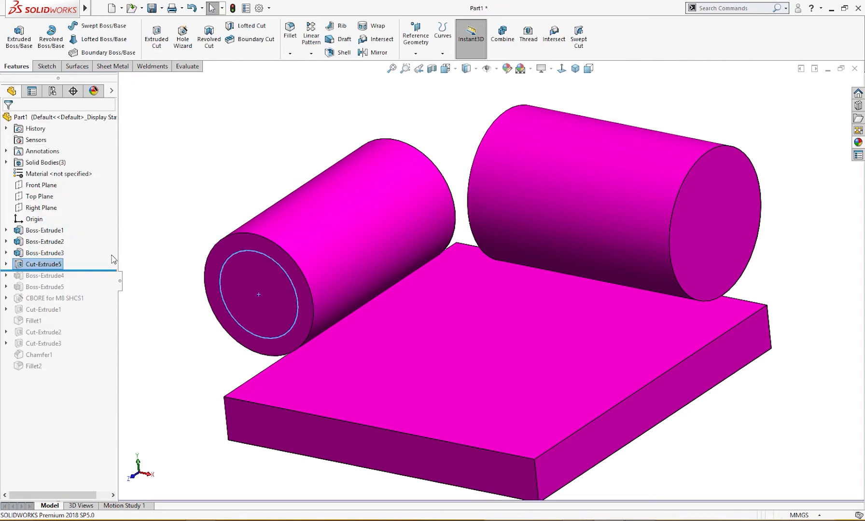
# - Edit the new offset cut on the smaller cylinder to enable Flip side to cut, removing the material outside the circle
pyautogui.click(45, 265)
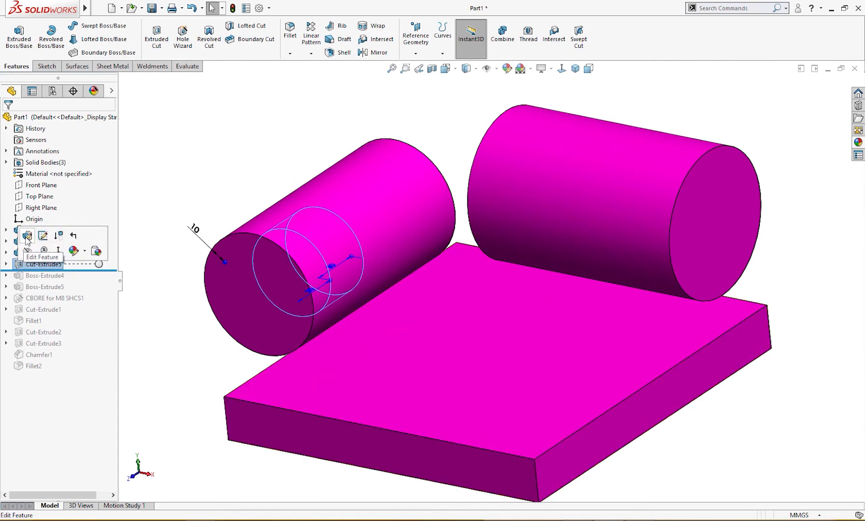
pyautogui.click(26, 242)
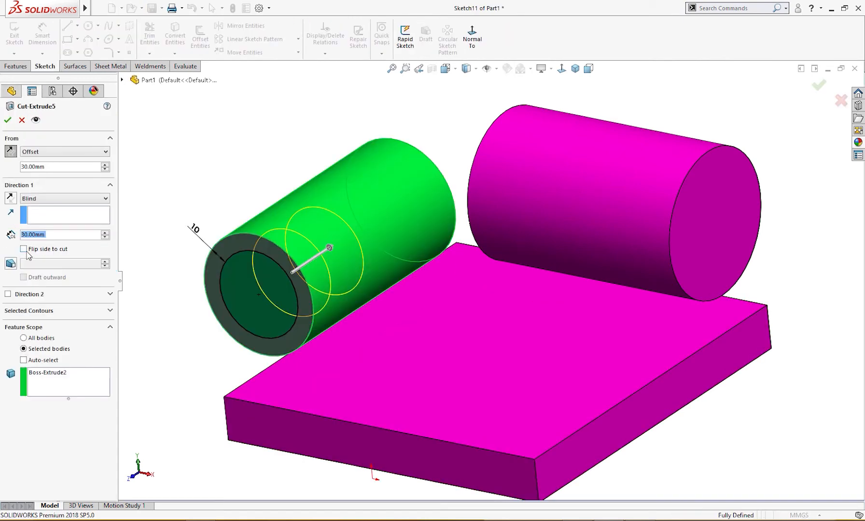
pyautogui.click(27, 251)
pyautogui.moveTo(128, 265); pyautogui.dragTo(117, 276, button='middle')
pyautogui.click(7, 121)
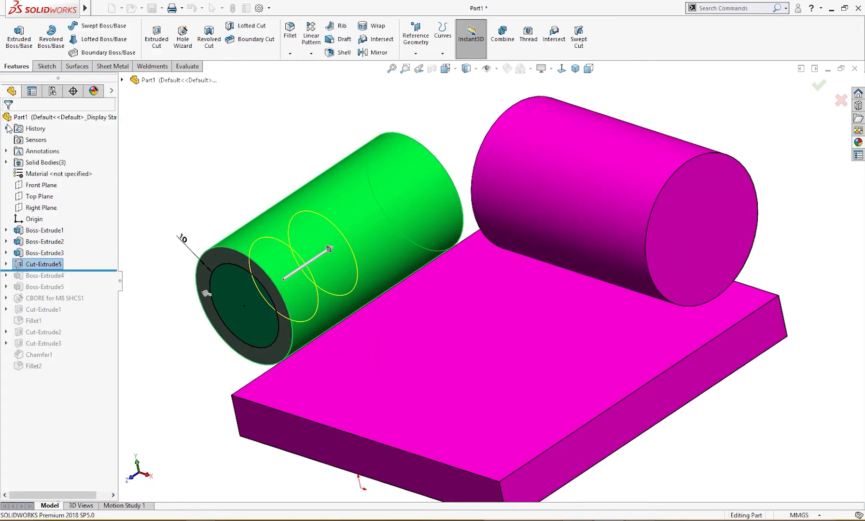
pyautogui.moveTo(156, 224)
pyautogui.mouseDown(button='middle')
pyautogui.moveTo(206, 243)
pyautogui.moveTo(284, 242)
pyautogui.moveTo(210, 224)
pyautogui.moveTo(174, 226)
pyautogui.mouseUp(button='middle')
pyautogui.moveTo(173, 226); pyautogui.dragTo(245, 166, button='right')
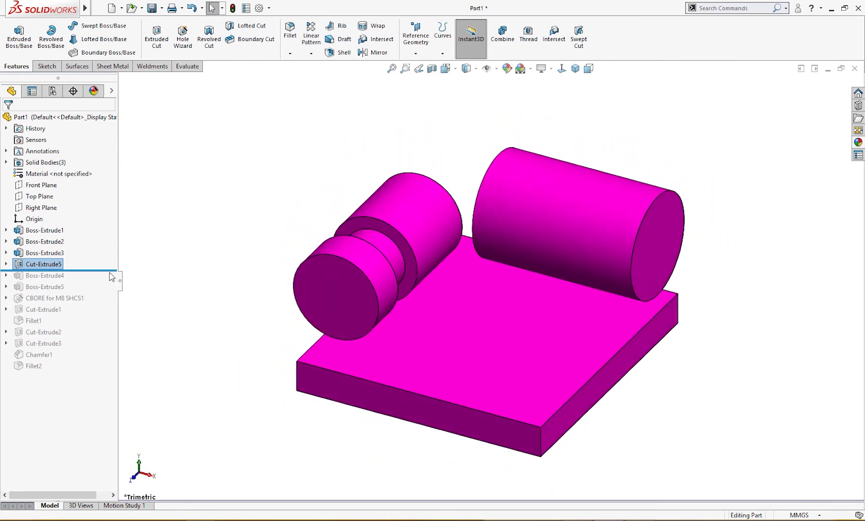
# - Roll the history forward to the end after Fillet2 and inspect the rebuilt part with its grooved cylinder from several sides
pyautogui.moveTo(107, 273); pyautogui.dragTo(102, 372)
pyautogui.moveTo(198, 328); pyautogui.dragTo(423, 270, button='middle')
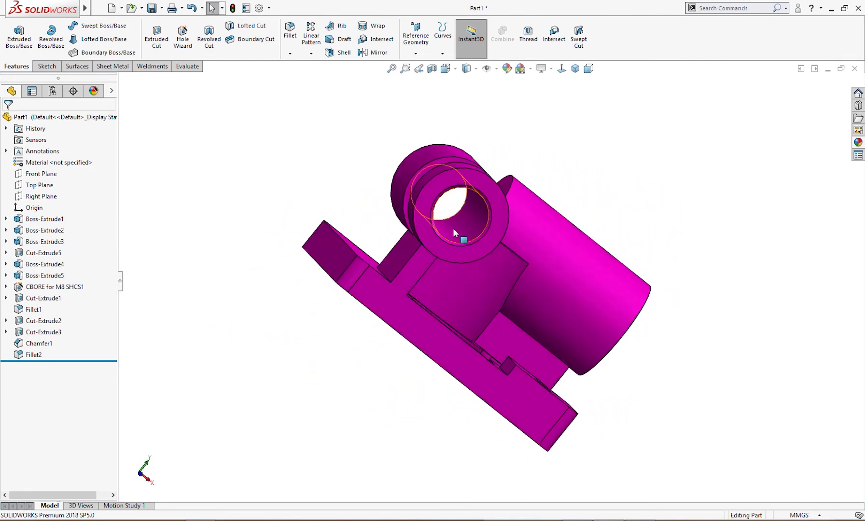
pyautogui.moveTo(451, 299); pyautogui.dragTo(414, 269, button='middle')
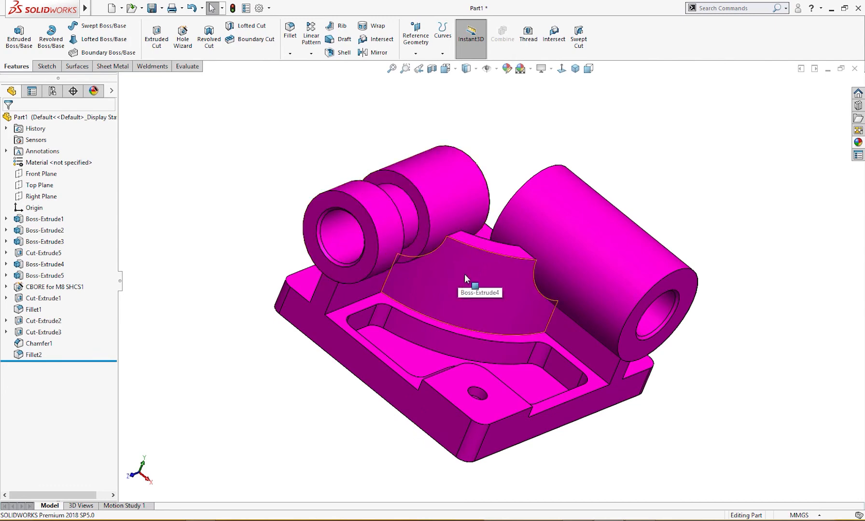
# - Suppress the square corner pad extrusion together with its counterbore hole, continuing the rebuild despite the fillet warning
pyautogui.moveTo(464, 273); pyautogui.dragTo(473, 343, button='middle')
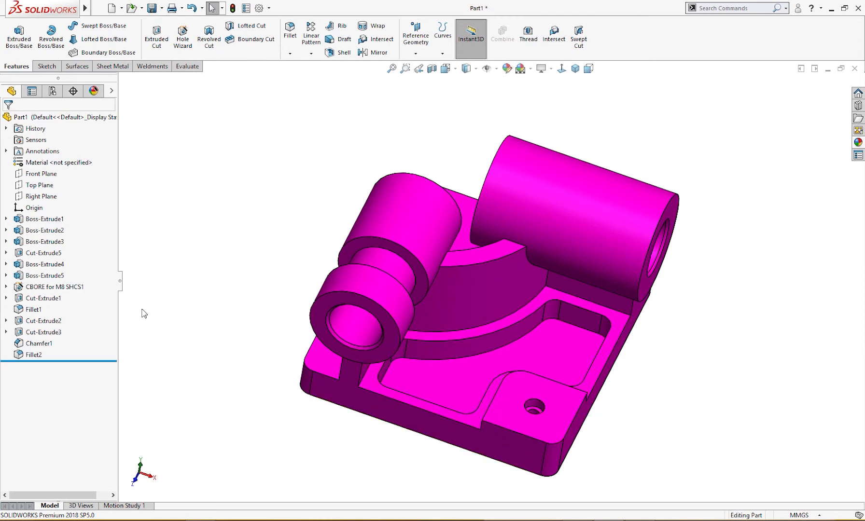
pyautogui.click(558, 419)
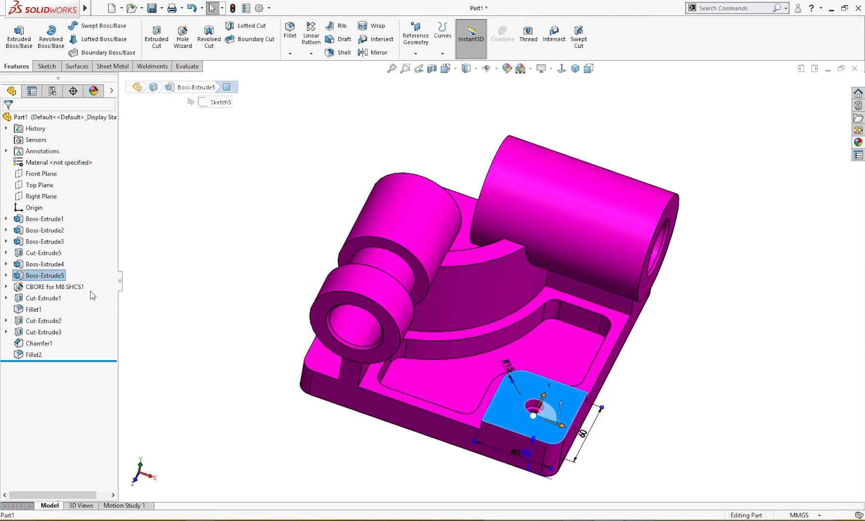
pyautogui.click(60, 278)
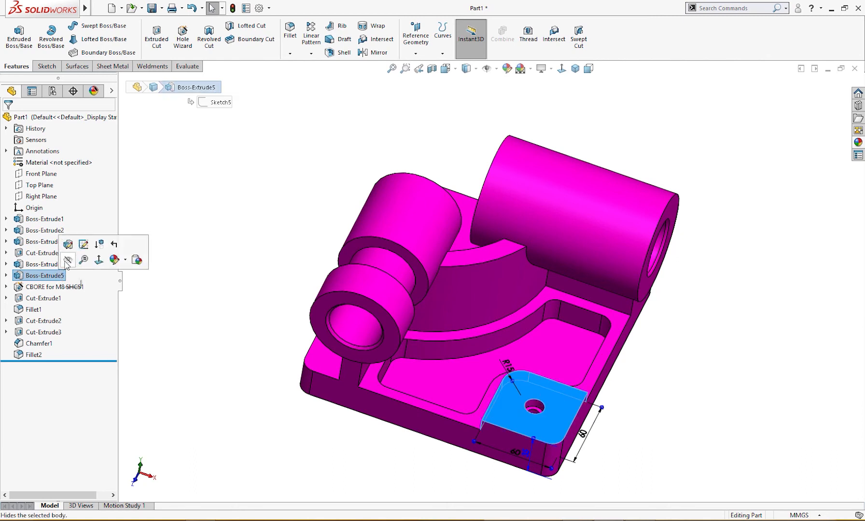
pyautogui.click(99, 245)
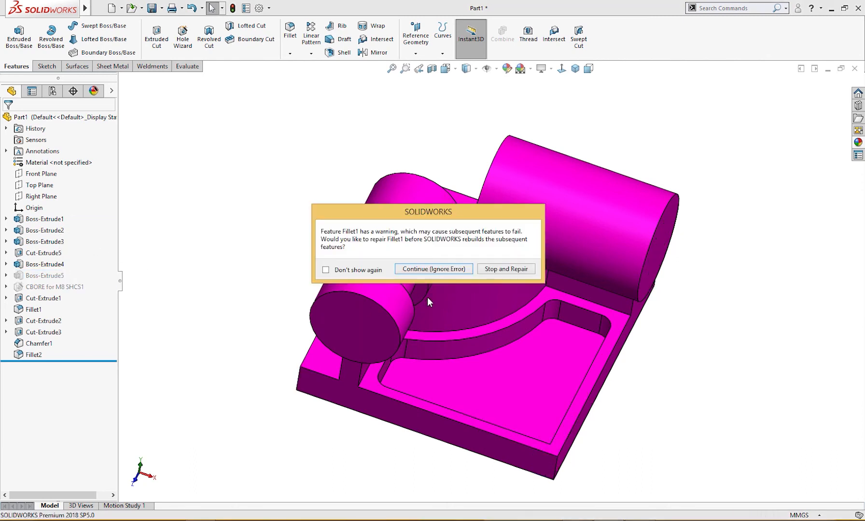
pyautogui.click(432, 268)
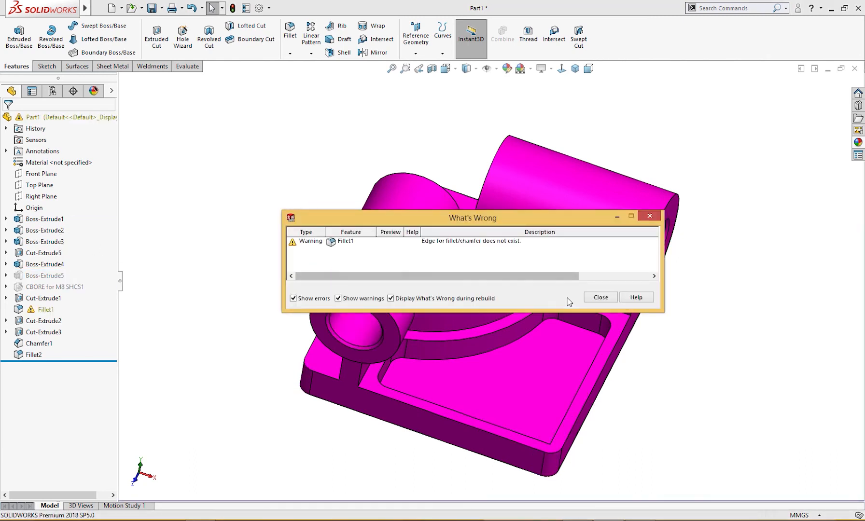
pyautogui.click(607, 299)
# - Edit Fillet1 to include the pocket's unrounded corner edge at a 10 mm radius
pyautogui.moveTo(497, 335); pyautogui.dragTo(494, 381, button='middle')
pyautogui.click(40, 309)
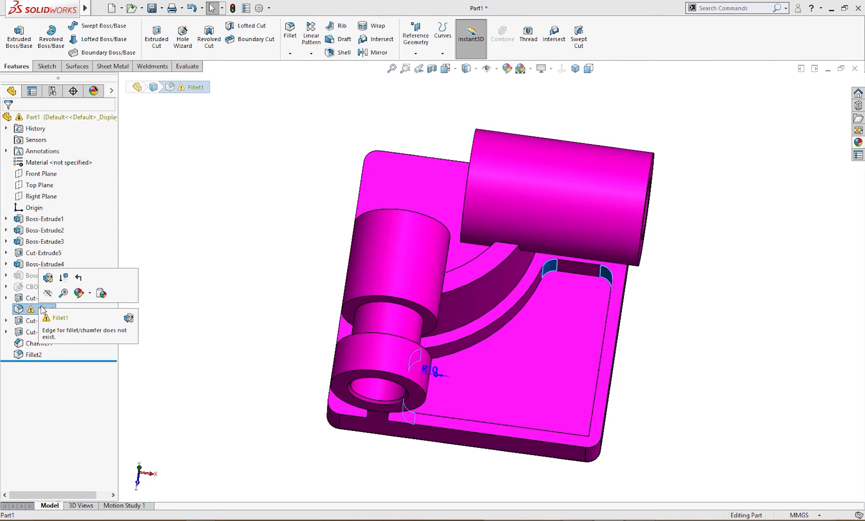
pyautogui.click(46, 280)
pyautogui.moveTo(545, 421); pyautogui.dragTo(585, 464, button='middle')
pyautogui.scroll(-5, 531, 315)
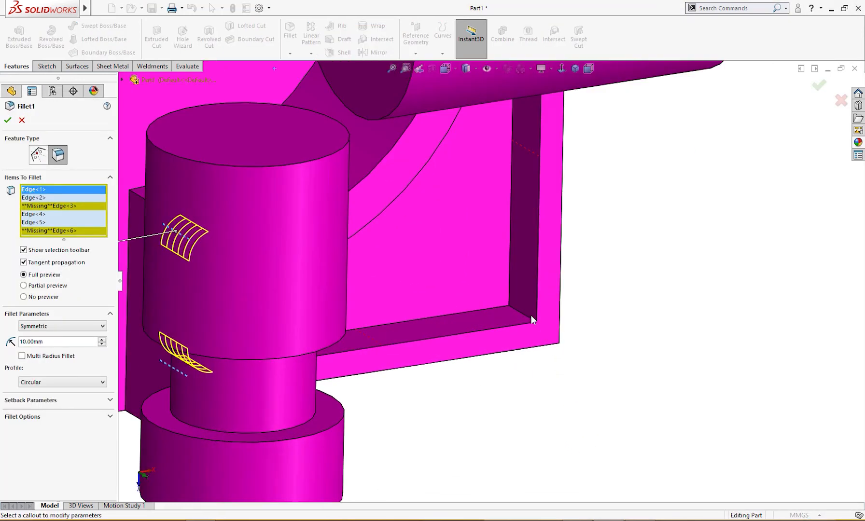
pyautogui.click(526, 315)
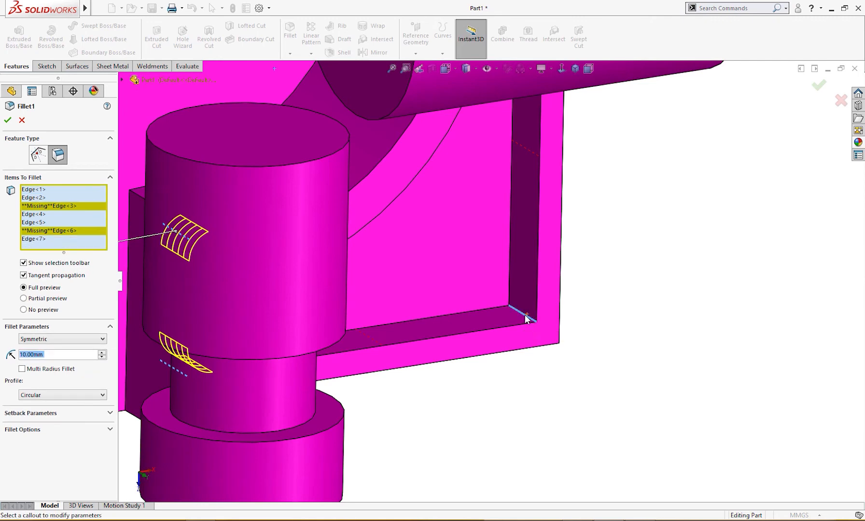
pyautogui.click(8, 121)
pyautogui.click(458, 276)
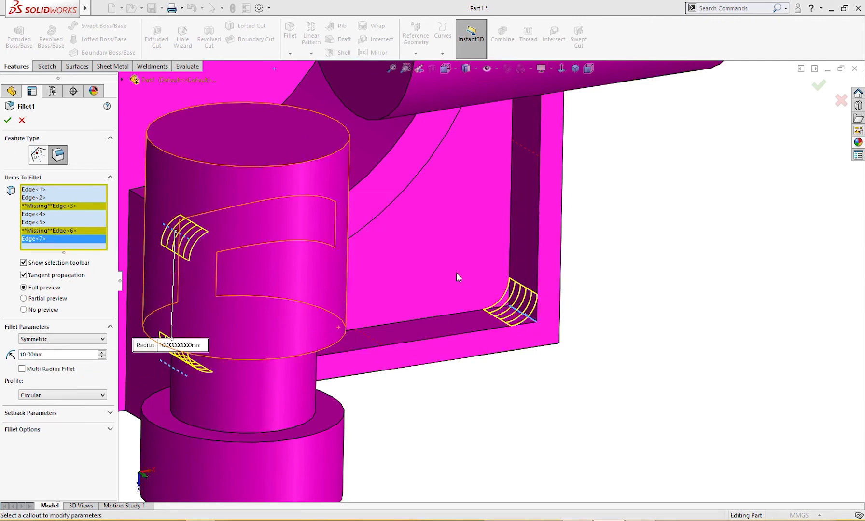
# - Start a sketch on the base plate's upper face, on the side opposite the existing pocket
pyautogui.scroll(-6, 517, 401)
pyautogui.scroll(5, 483, 299)
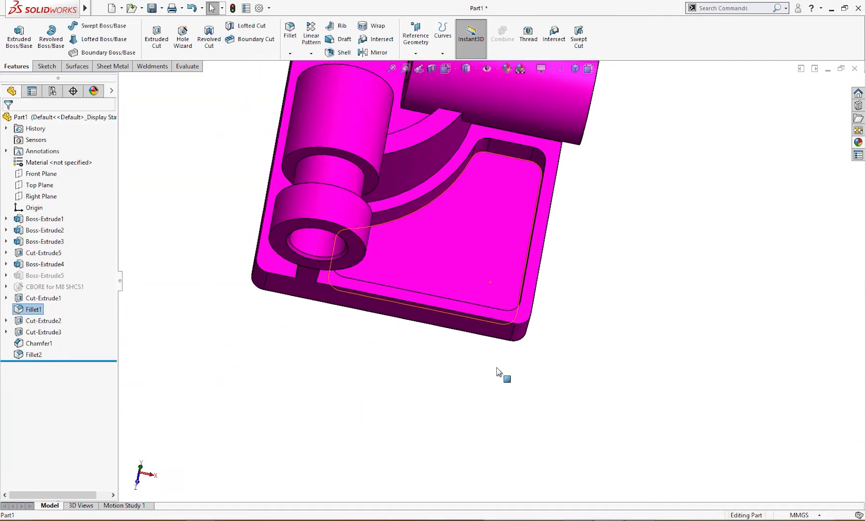
pyautogui.moveTo(498, 372); pyautogui.dragTo(440, 343, button='middle')
pyautogui.scroll(-2, 457, 344)
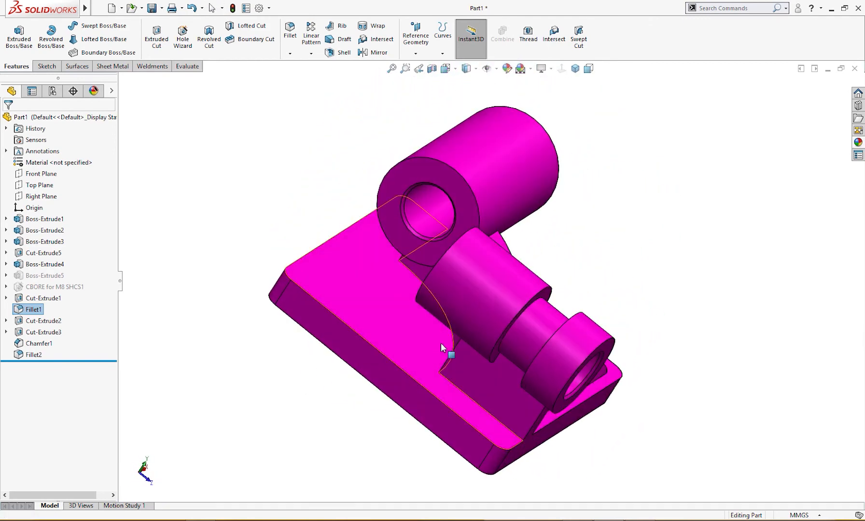
pyautogui.click(360, 287)
pyautogui.click(405, 261)
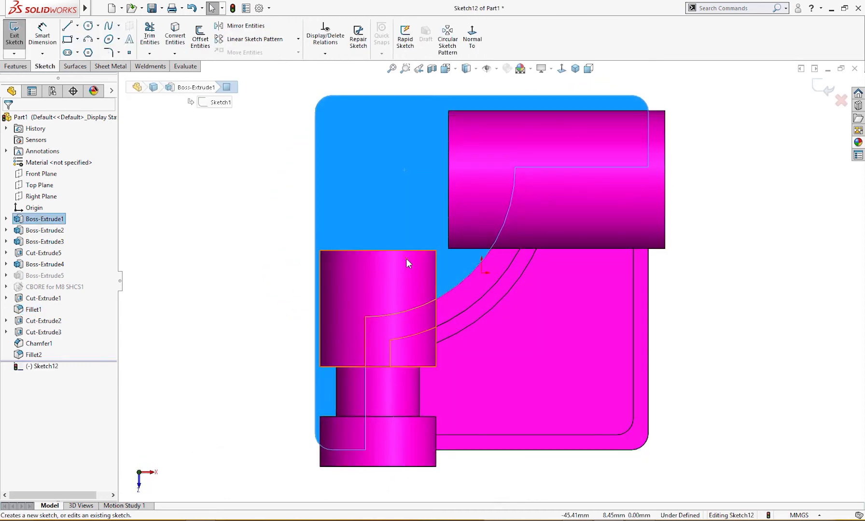
pyautogui.click(200, 38)
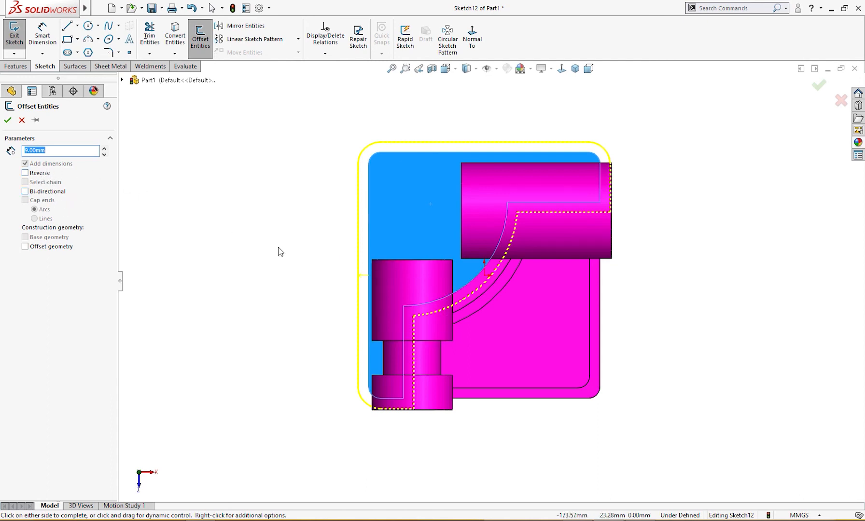
pyautogui.click(39, 174)
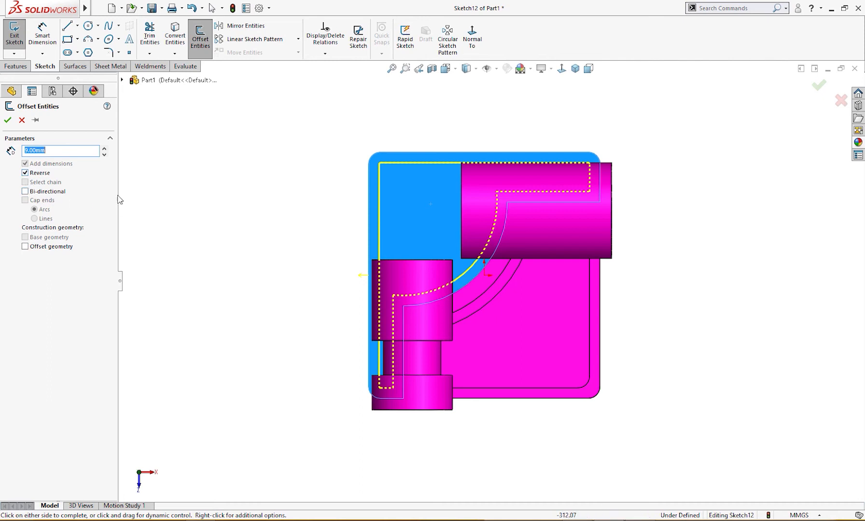
pyautogui.click(21, 120)
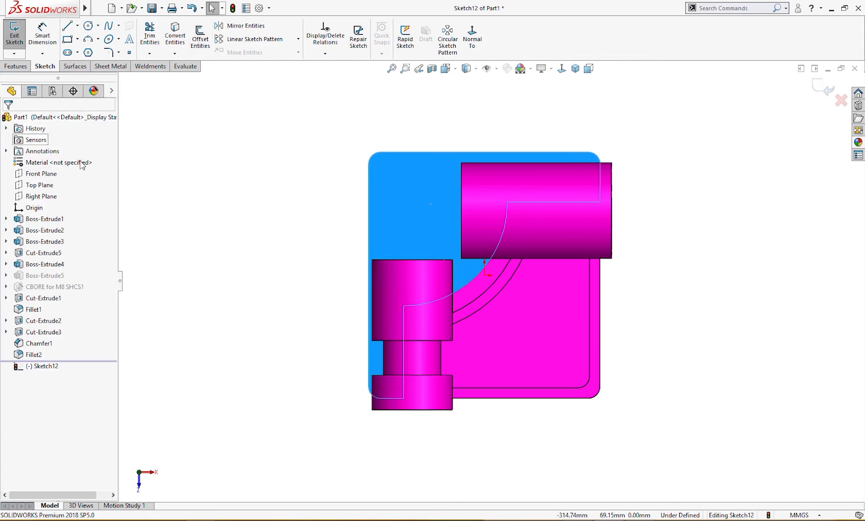
# - Offset the selected face's outline 9 mm inward using the reversed direction
pyautogui.click(200, 39)
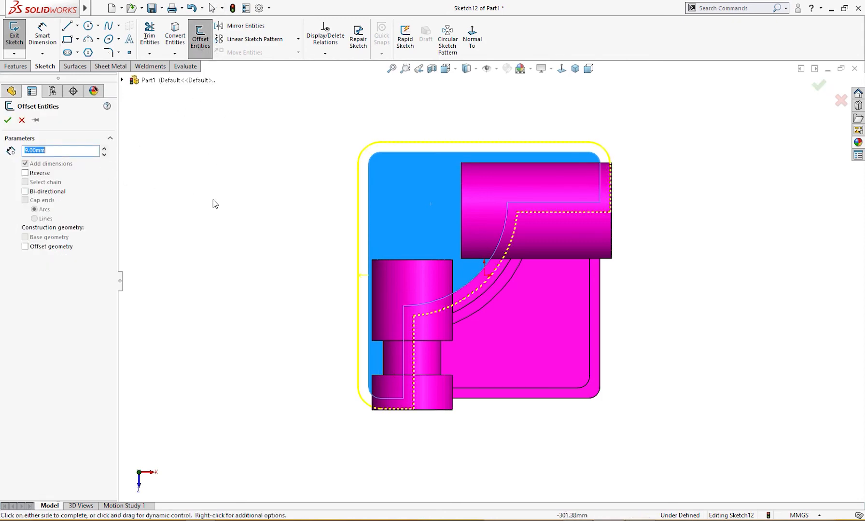
pyautogui.moveTo(212, 199); pyautogui.dragTo(284, 215, button='middle')
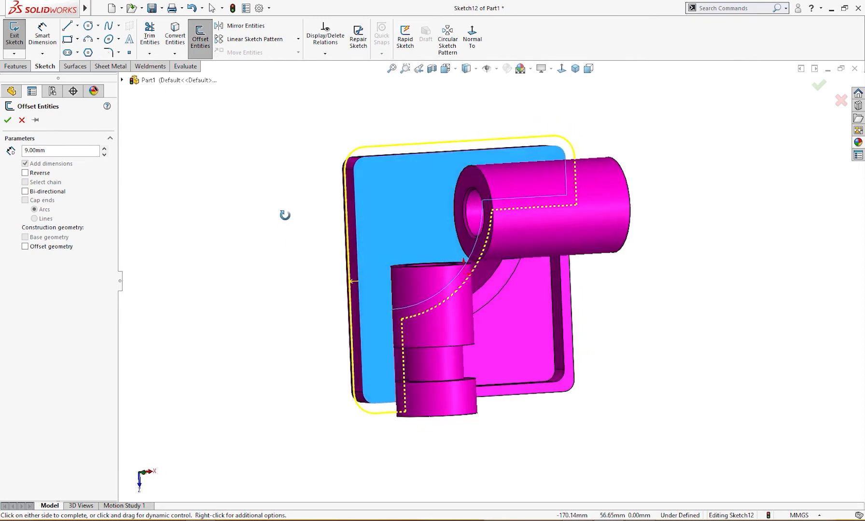
pyautogui.click(40, 174)
pyautogui.moveTo(213, 216); pyautogui.dragTo(199, 246, button='middle')
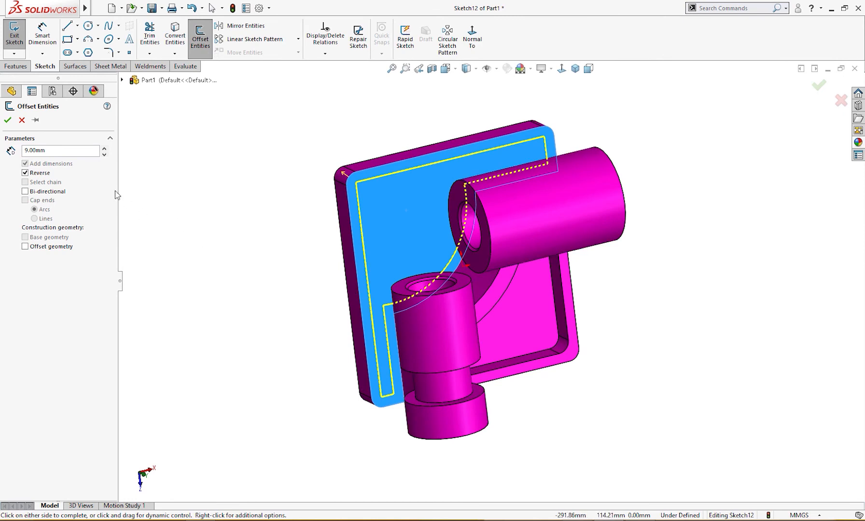
pyautogui.click(8, 121)
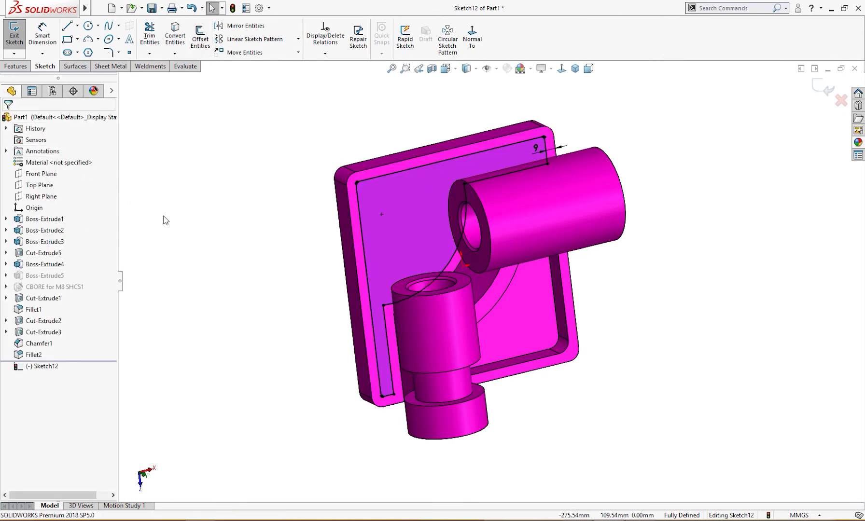
pyautogui.moveTo(165, 220); pyautogui.dragTo(187, 249, button='middle')
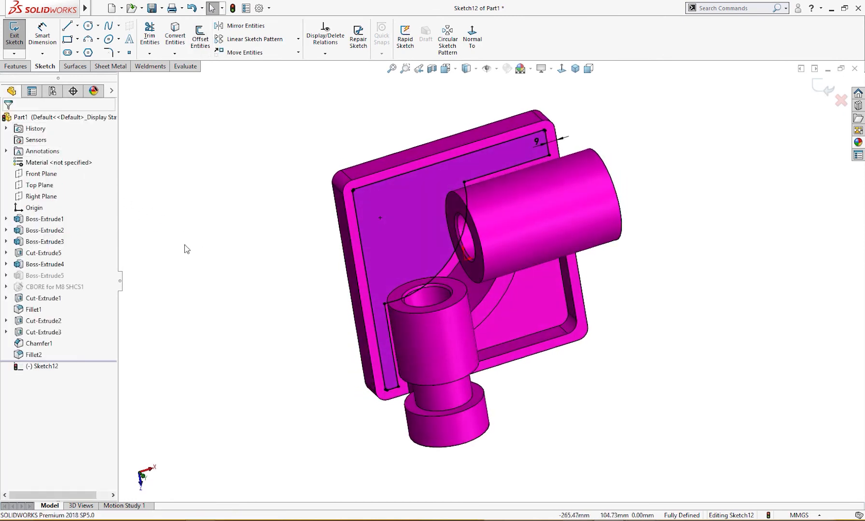
# - Sketch a vertical line about 50 mm long and a horizontal line from the offset arc's tangent points outward past the offset outline
pyautogui.click(472, 38)
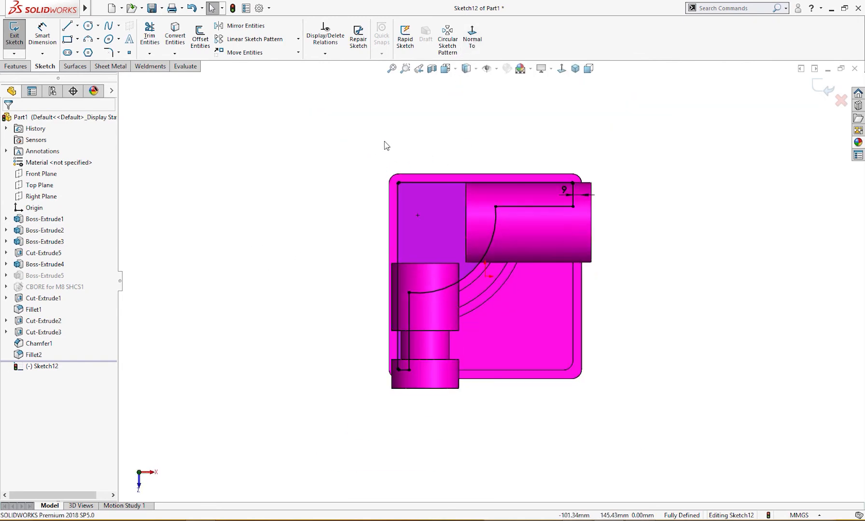
pyautogui.moveTo(386, 146); pyautogui.dragTo(373, 160, button='right')
pyautogui.scroll(-4, 501, 229)
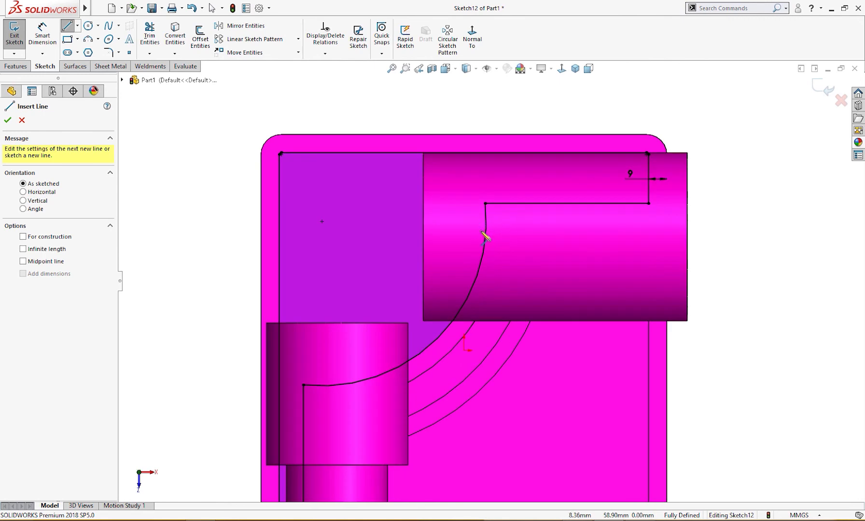
pyautogui.click(486, 222)
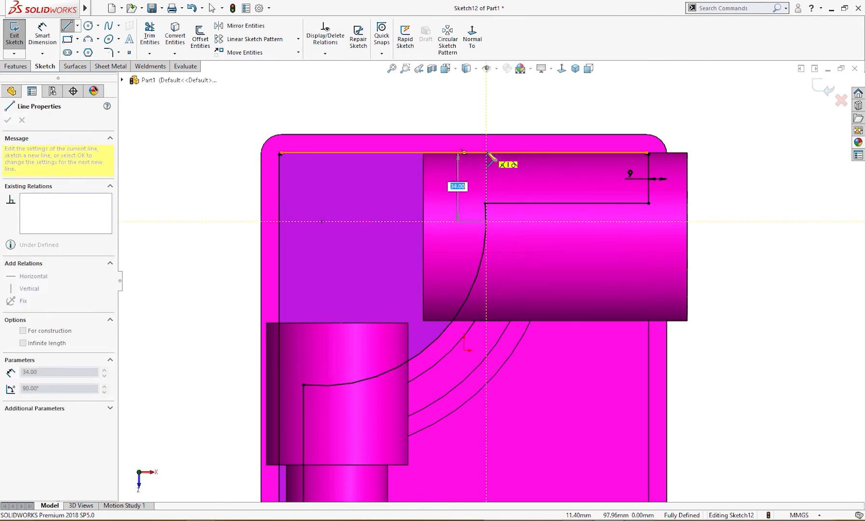
pyautogui.click(486, 120)
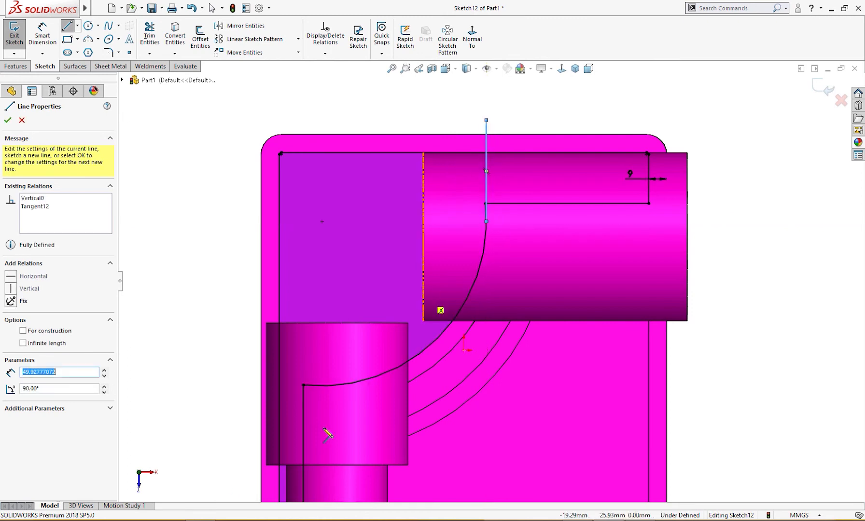
pyautogui.scroll(-3, 296, 410)
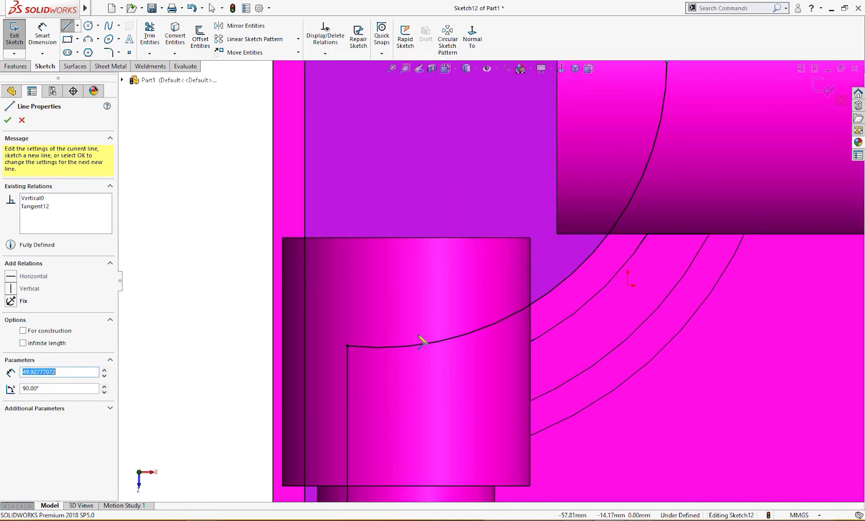
pyautogui.click(378, 348)
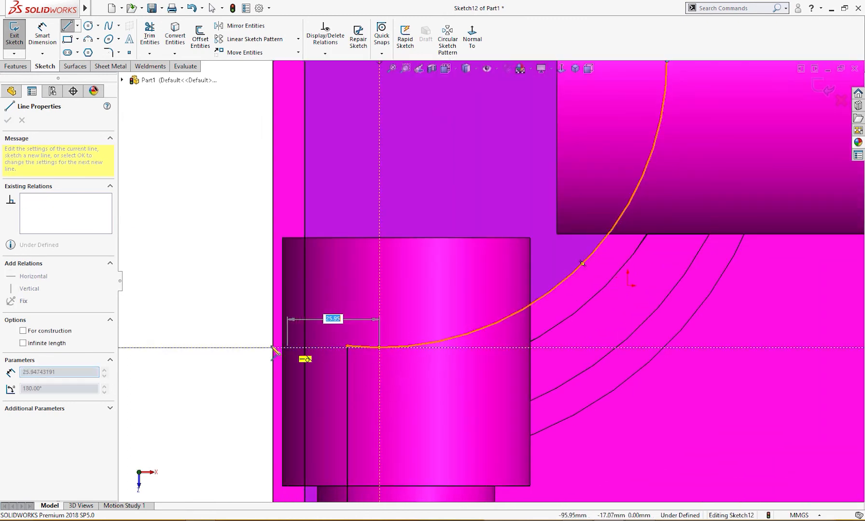
pyautogui.click(241, 347)
# - Trim the surplus arc end and offset segments beyond the horizontal line under the smaller cylinder
pyautogui.press('f')
pyautogui.press('t')
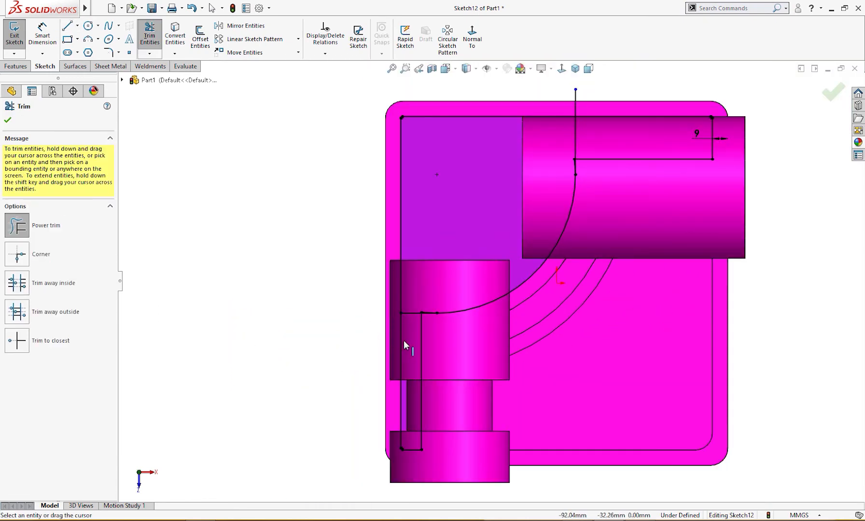
pyautogui.scroll(-3, 405, 339)
pyautogui.scroll(-8, 392, 342)
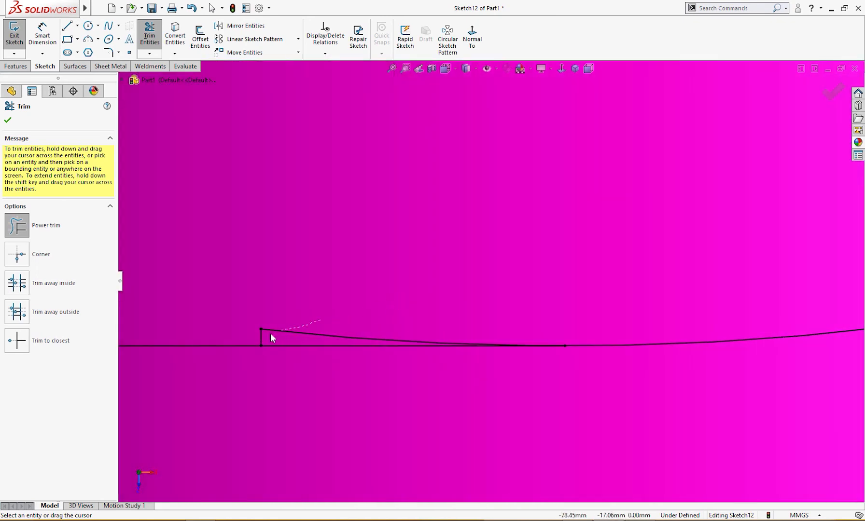
pyautogui.moveTo(271, 334); pyautogui.dragTo(244, 336)
pyautogui.scroll(8, 416, 337)
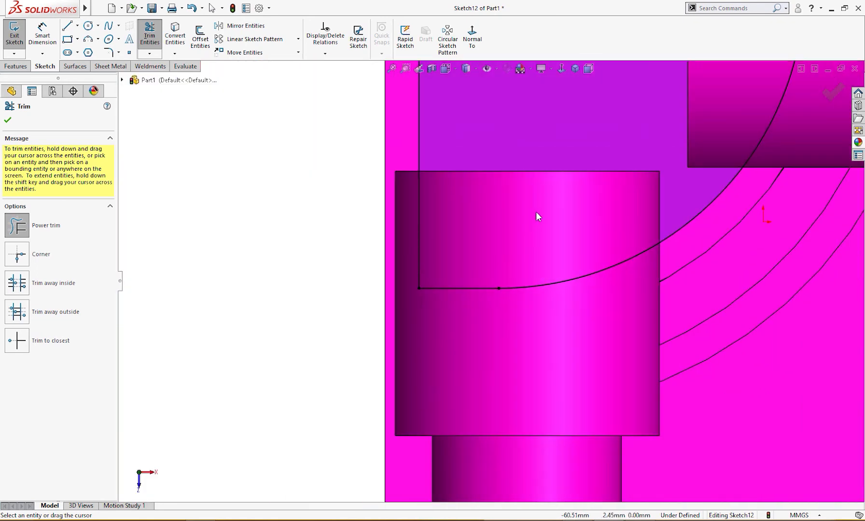
# - Trim the vertical line's overrun past the offset outline and the surplus horizontal line beside it, under the larger cylinder
pyautogui.scroll(6, 587, 143)
pyautogui.scroll(-5, 606, 184)
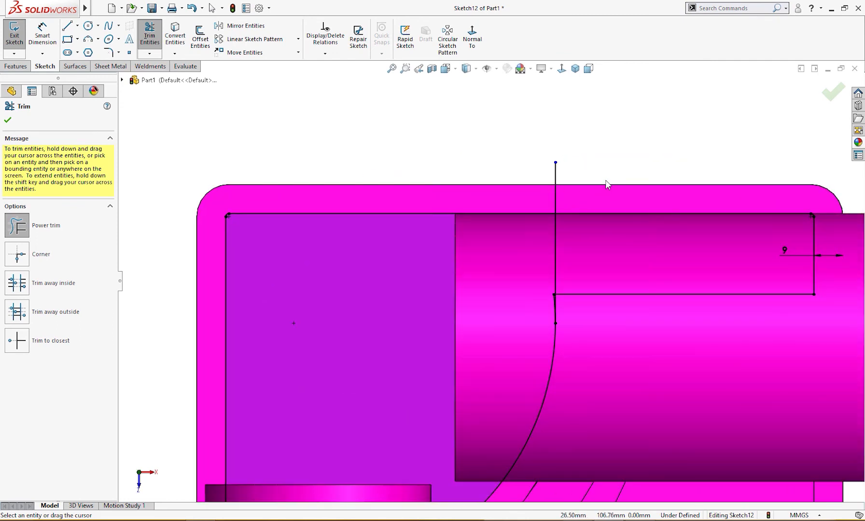
pyautogui.scroll(-2, 561, 285)
pyautogui.moveTo(607, 260); pyautogui.dragTo(598, 311)
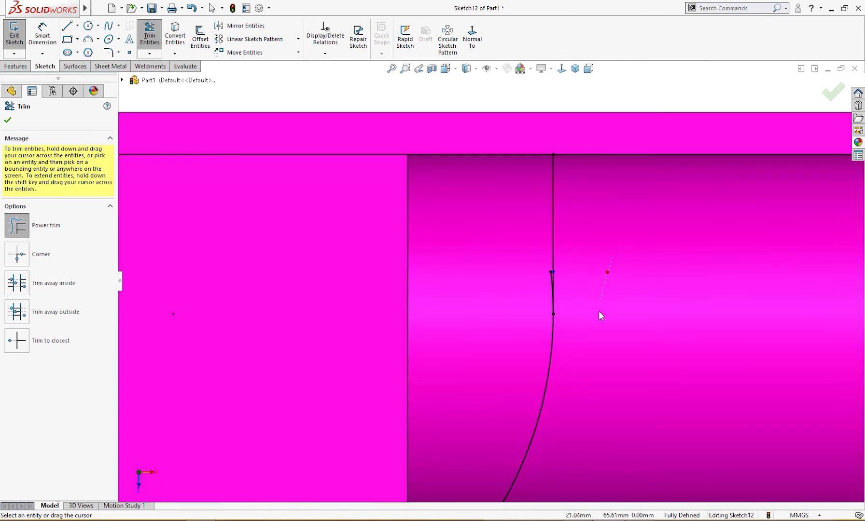
pyautogui.scroll(4, 613, 292)
pyautogui.moveTo(620, 206); pyautogui.dragTo(607, 256)
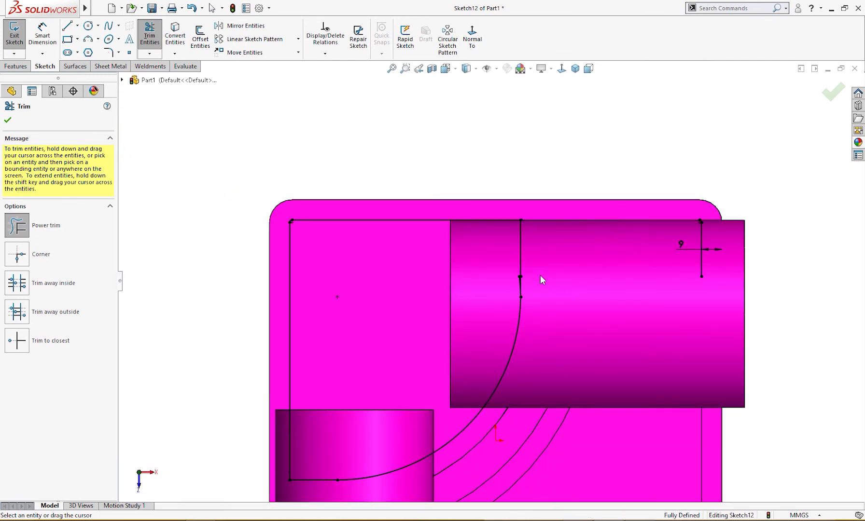
# - Trim the arc stub beside the vertical line and the leftover offset pieces near the plate's far corner
pyautogui.scroll(-5, 504, 289)
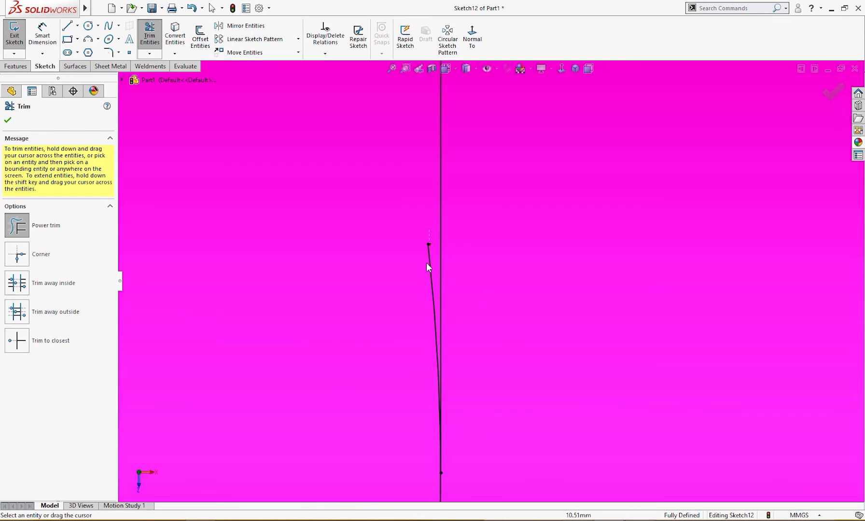
pyautogui.moveTo(426, 263); pyautogui.dragTo(426, 301)
pyautogui.scroll(10, 445, 303)
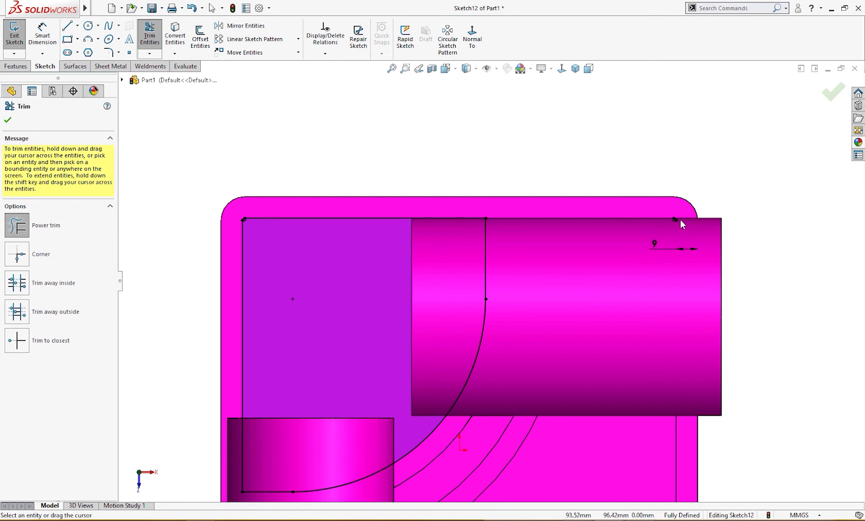
pyautogui.scroll(-3, 681, 223)
pyautogui.scroll(3, 593, 285)
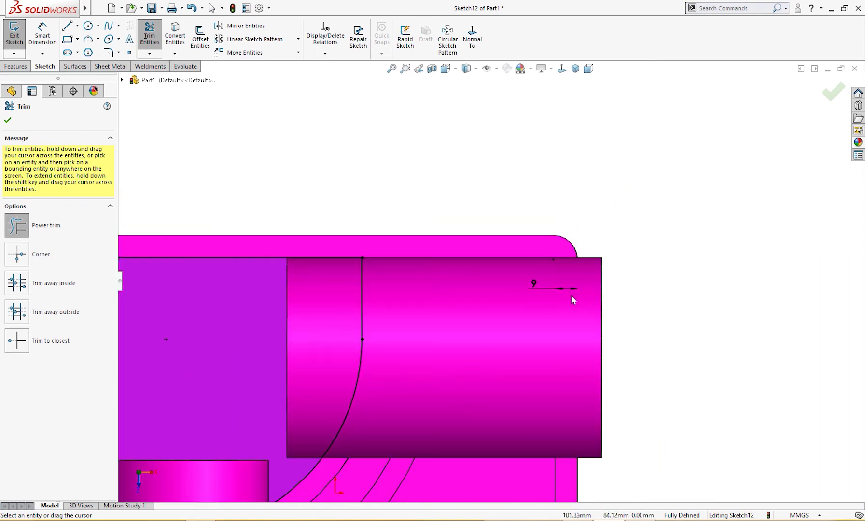
pyautogui.scroll(3, 472, 309)
# - Start an Extruded Cut from the sketch with the Offset From Surface end condition, referenced to the base plate's underside
pyautogui.moveTo(473, 308); pyautogui.dragTo(381, 196, button='middle')
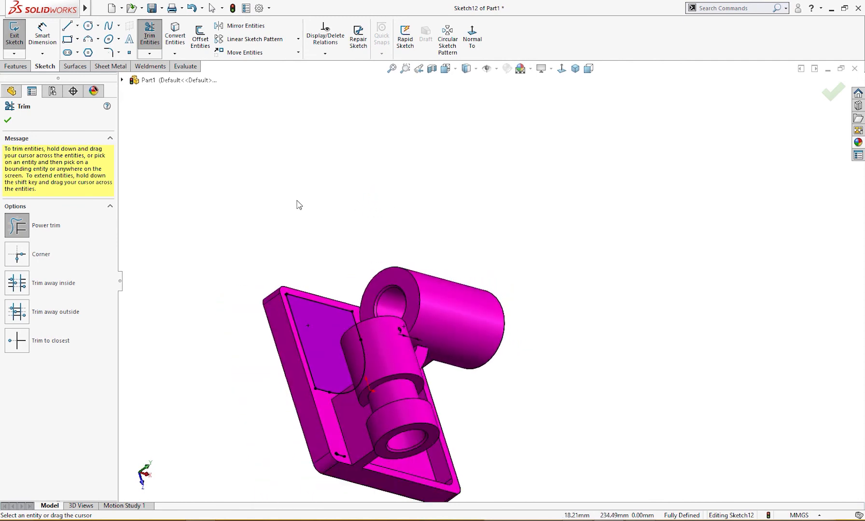
pyautogui.moveTo(274, 171); pyautogui.dragTo(279, 220, button='right')
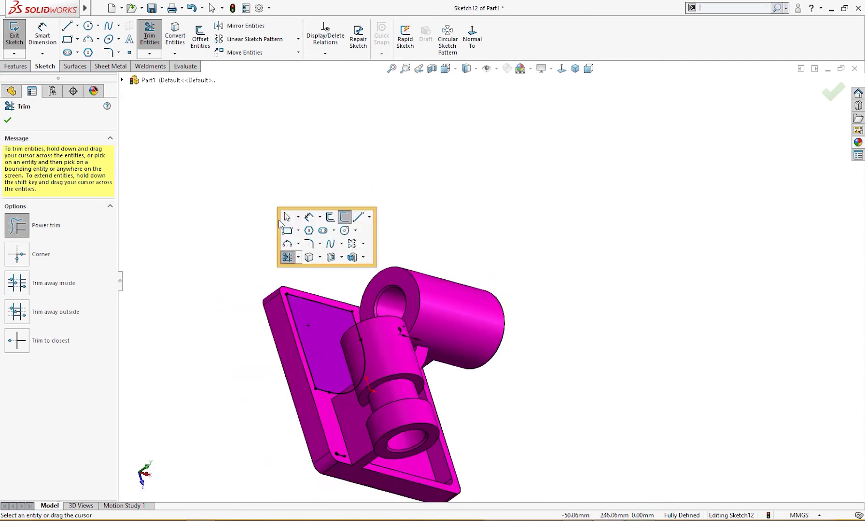
pyautogui.click(330, 256)
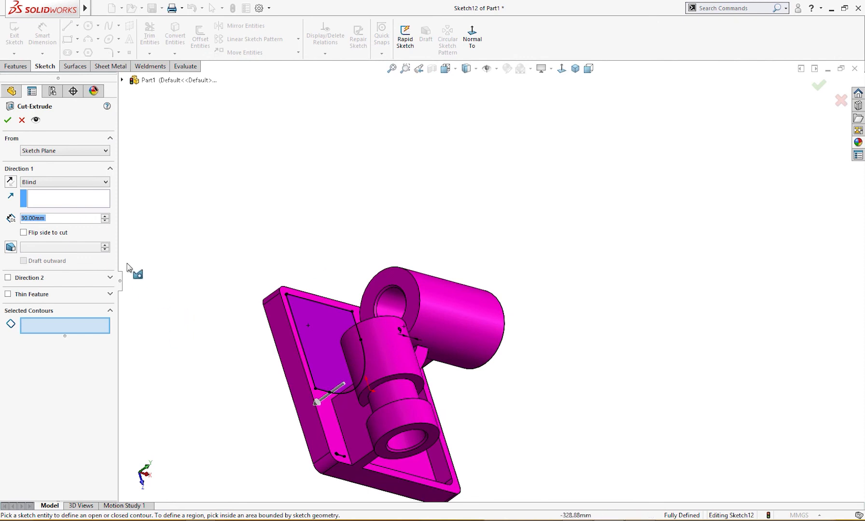
pyautogui.click(57, 183)
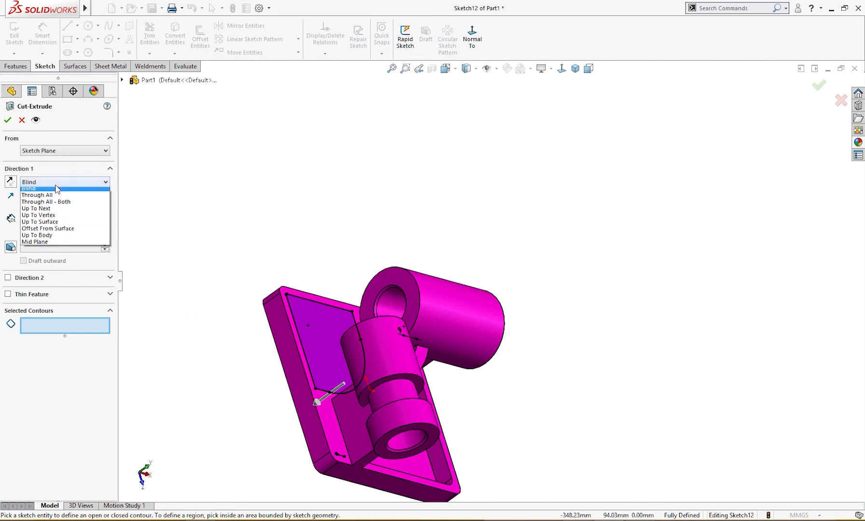
pyautogui.click(62, 231)
pyautogui.moveTo(169, 285); pyautogui.dragTo(229, 293, button='middle')
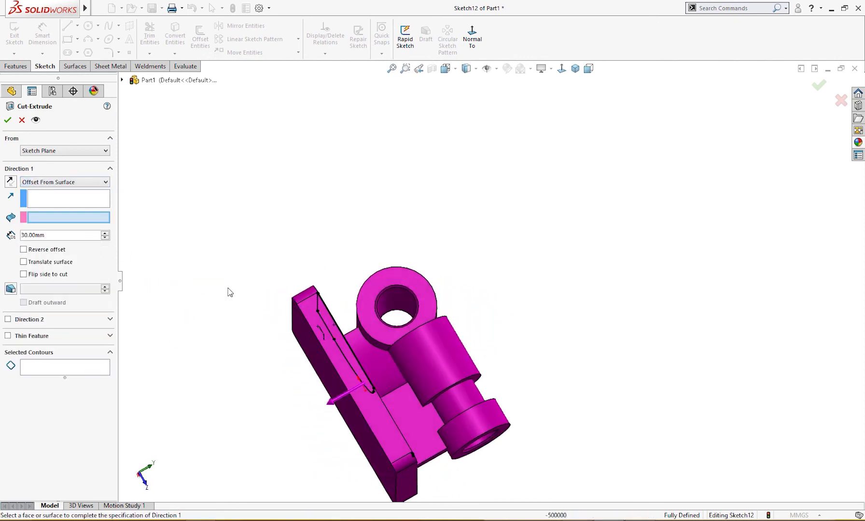
pyautogui.click(311, 335)
pyautogui.moveTo(311, 335); pyautogui.dragTo(203, 333, button='middle')
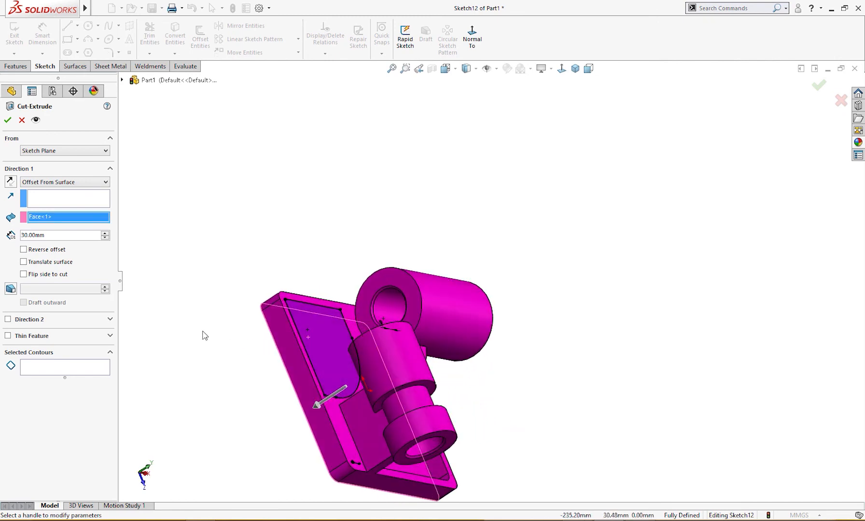
# - Choose the closed pocket region as the cut's contour and direct the cut into the base plate
pyautogui.click(13, 186)
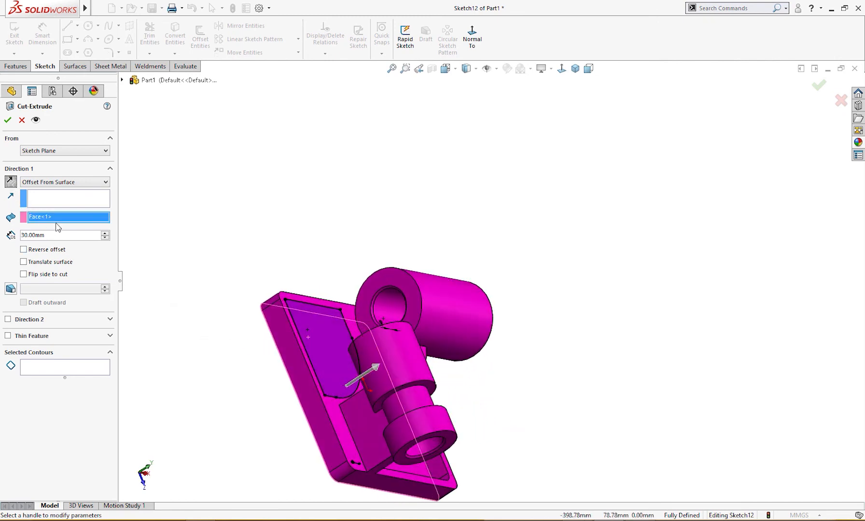
pyautogui.click(63, 365)
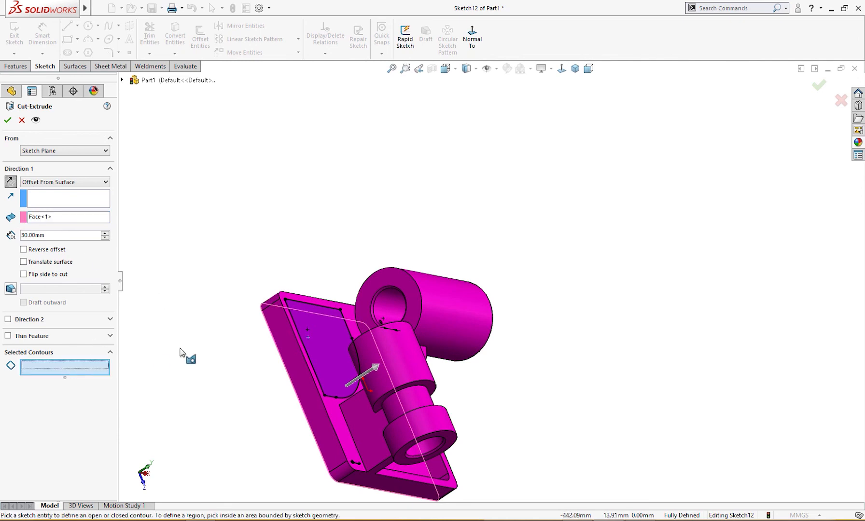
pyautogui.click(314, 326)
pyautogui.moveTo(211, 349)
pyautogui.mouseDown(button='middle')
pyautogui.moveTo(226, 350)
pyautogui.moveTo(212, 349)
pyautogui.mouseUp(button='middle')
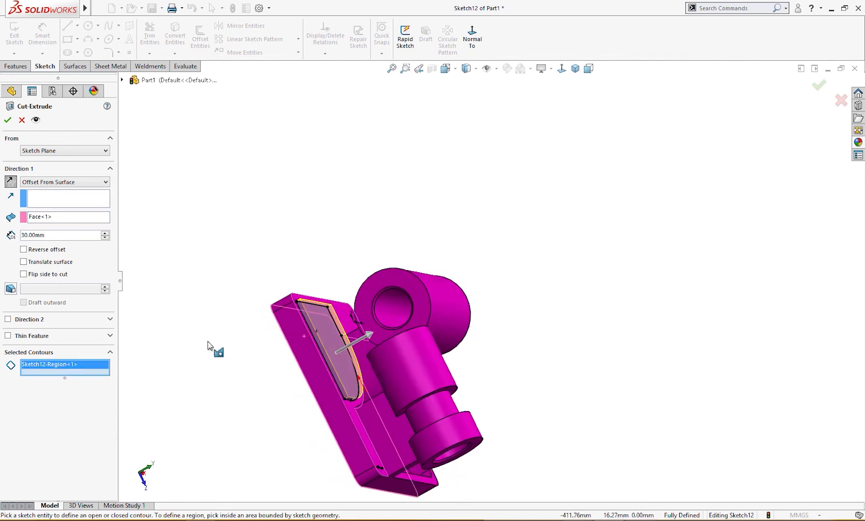
pyautogui.moveTo(215, 325); pyautogui.dragTo(226, 314, button='middle')
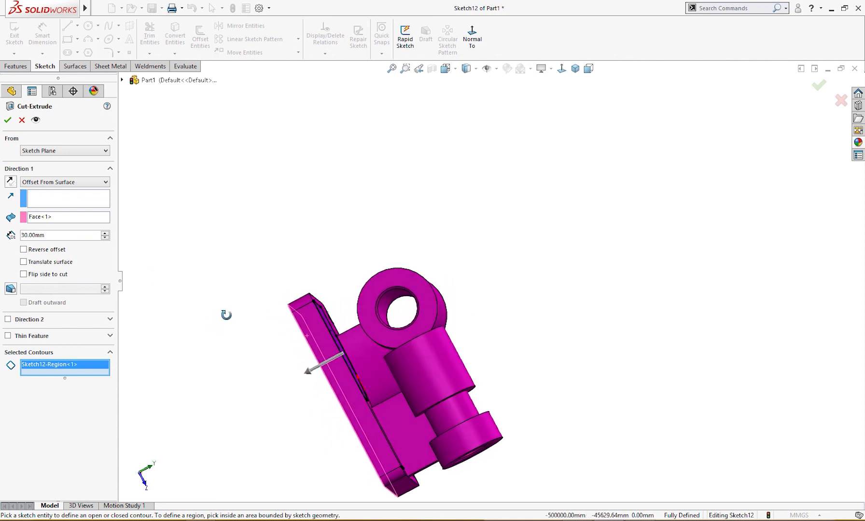
# - Set the cut's offset from the underside to 5 mm and finish the pocket
pyautogui.doubleClick(58, 236)
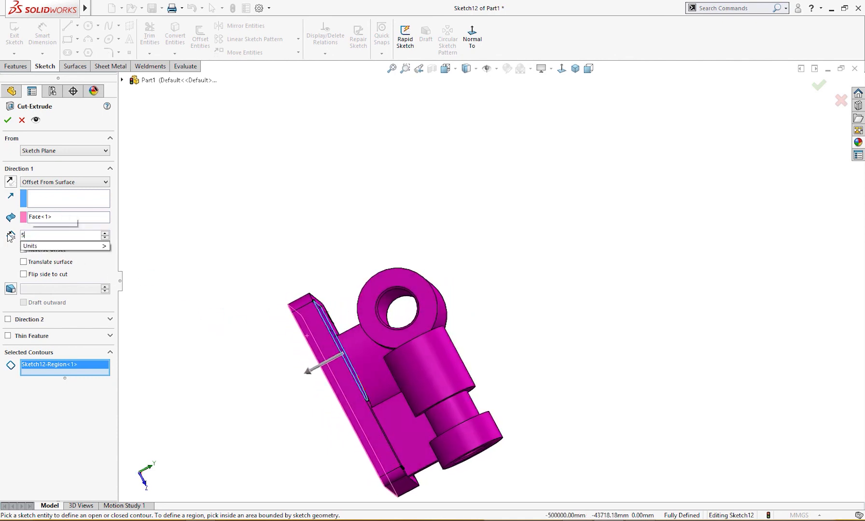
pyautogui.write('5')
pyautogui.press('Return')
pyautogui.moveTo(281, 353); pyautogui.dragTo(209, 344, button='middle')
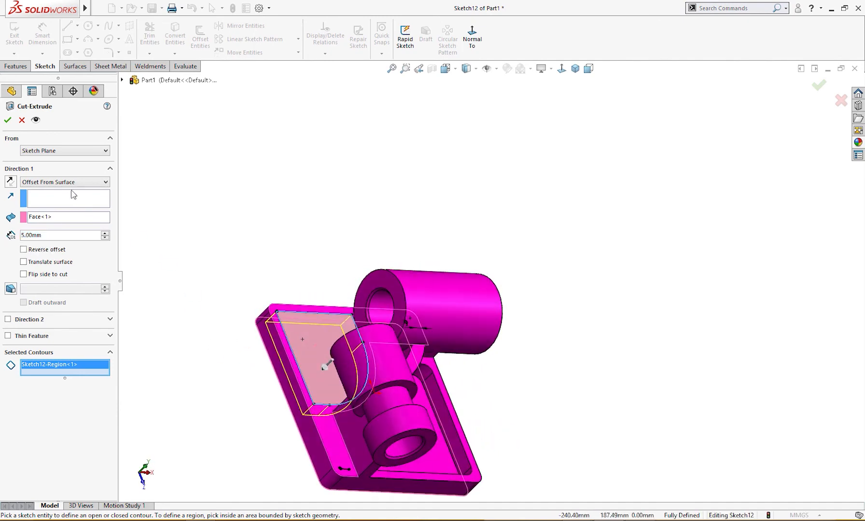
pyautogui.click(9, 121)
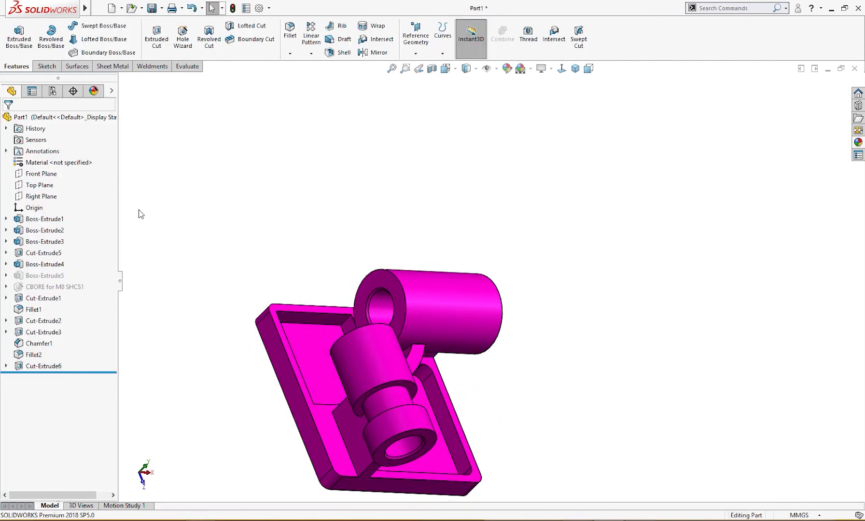
# - Check the new pocket's inner corner, then delete the pocket cut while keeping its sketch
pyautogui.moveTo(169, 268); pyautogui.dragTo(124, 283, button='middle')
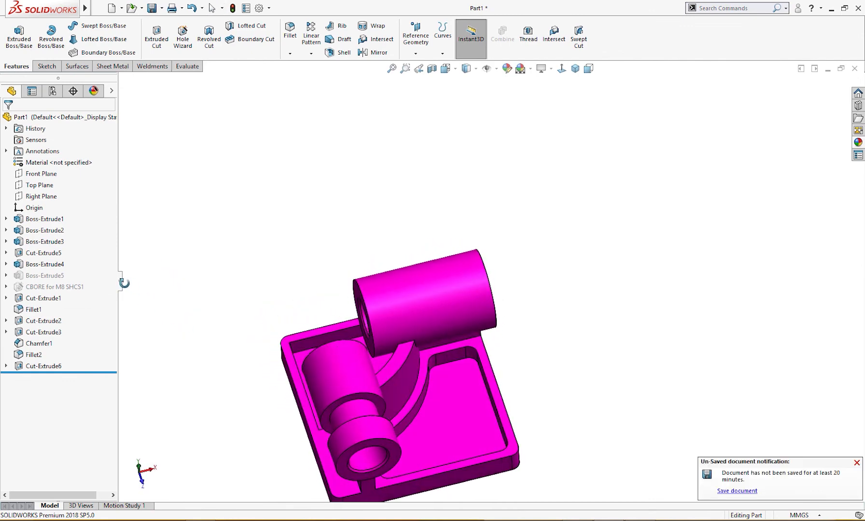
pyautogui.scroll(-4, 308, 341)
pyautogui.scroll(-2, 332, 295)
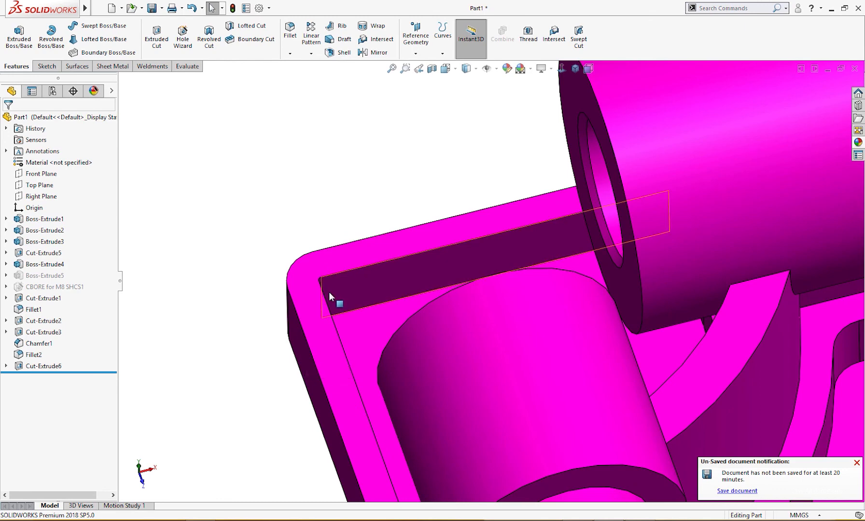
pyautogui.scroll(-3, 328, 292)
pyautogui.scroll(-3, 318, 296)
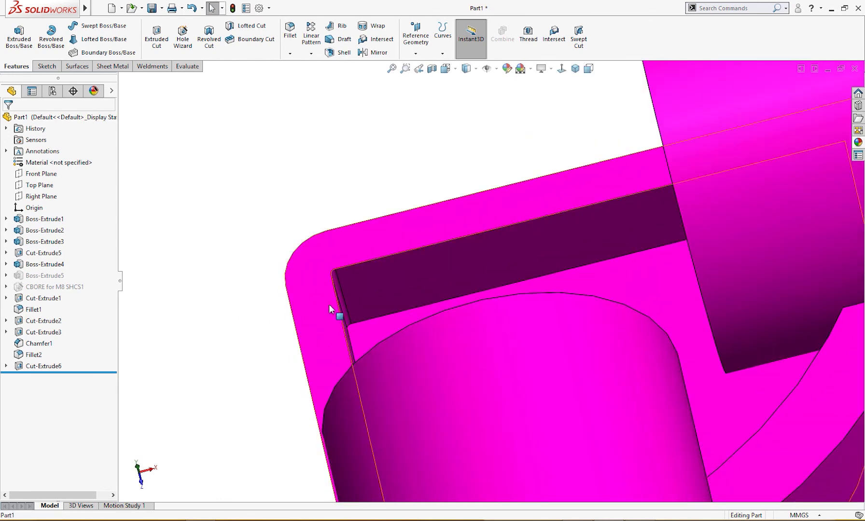
pyautogui.scroll(-2, 340, 278)
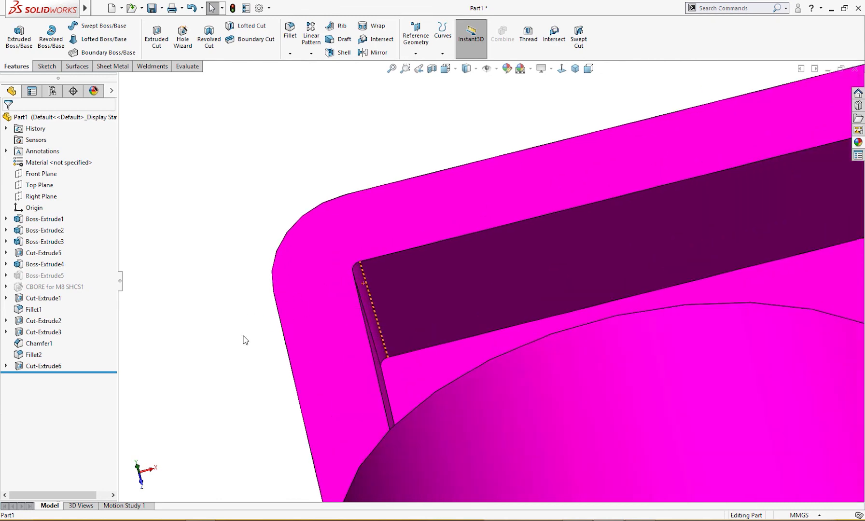
pyautogui.click(58, 369)
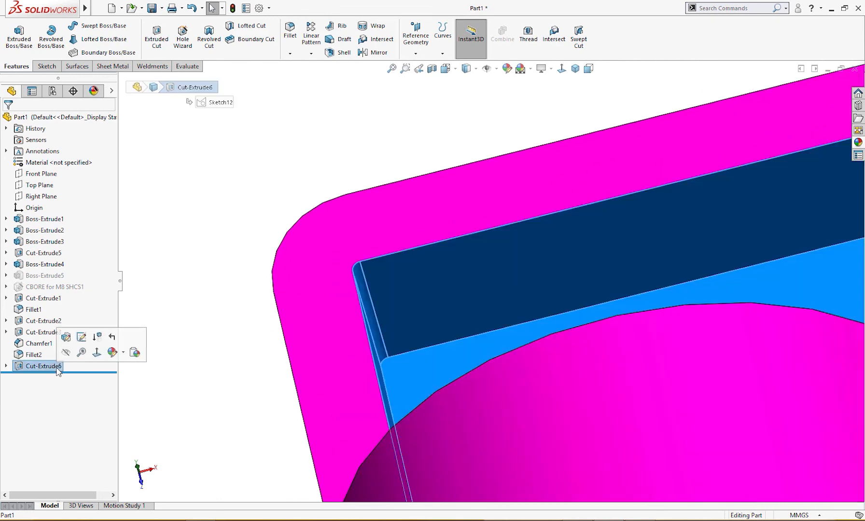
pyautogui.rightClick(57, 367)
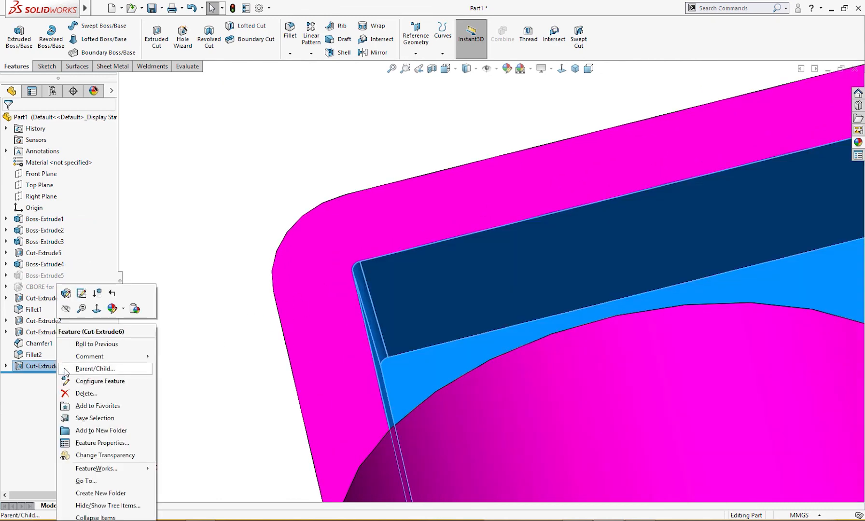
pyautogui.click(80, 394)
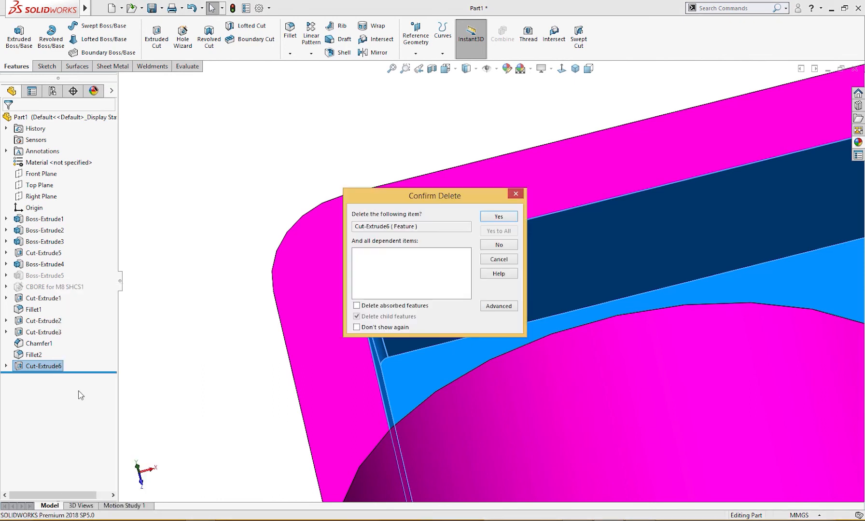
pyautogui.click(497, 217)
# - Reopen the pocket sketch for editing and delete the small arc rounding the offset outline's corner
pyautogui.scroll(-5, 357, 268)
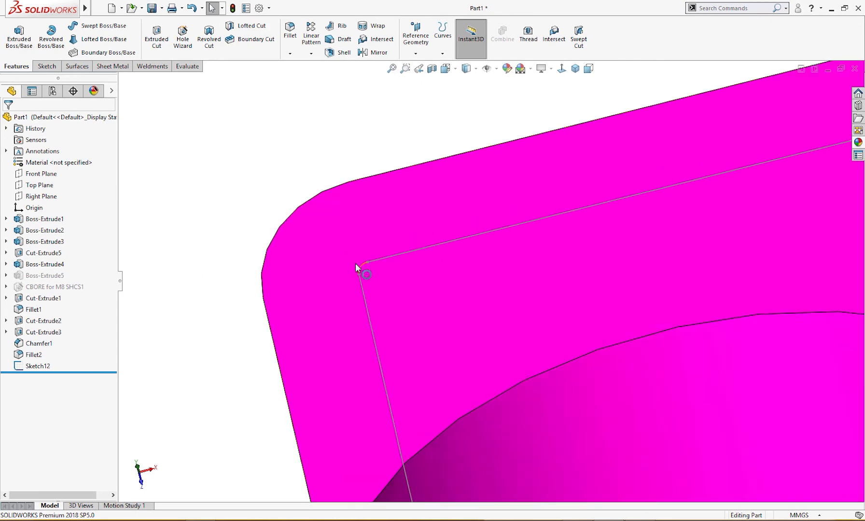
pyautogui.scroll(3, 361, 290)
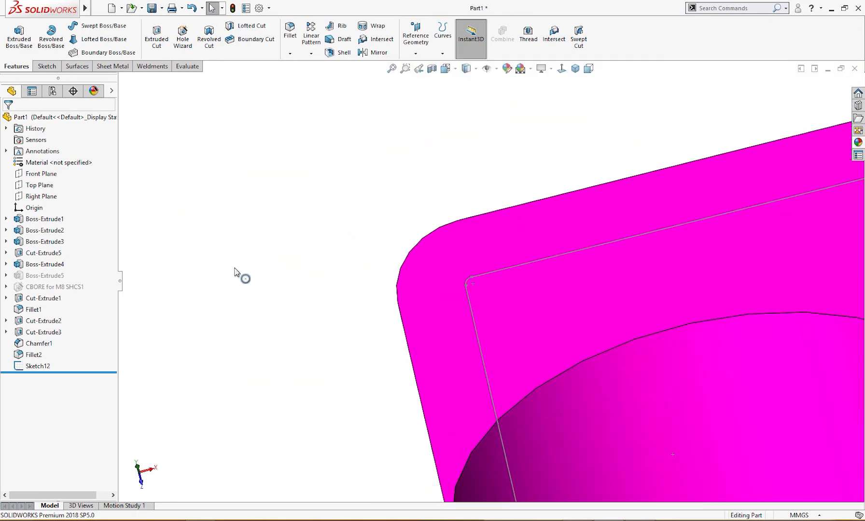
pyautogui.click(39, 367)
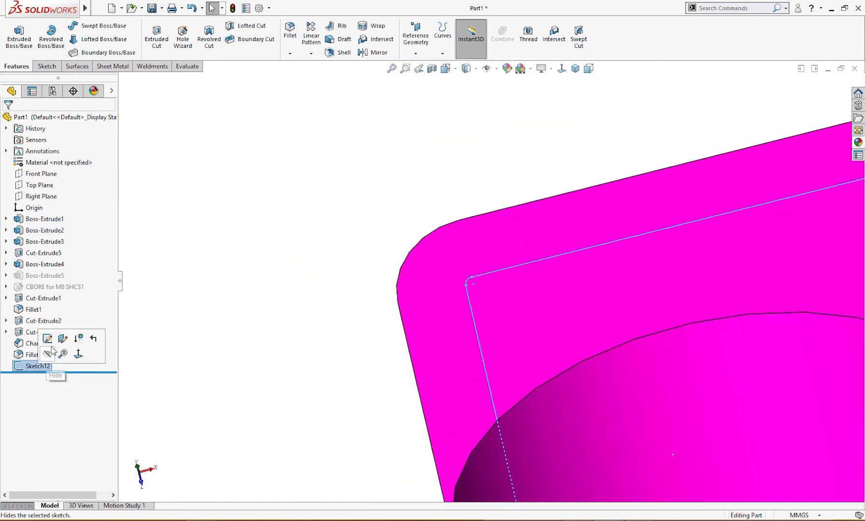
pyautogui.click(74, 337)
pyautogui.scroll(-6, 321, 129)
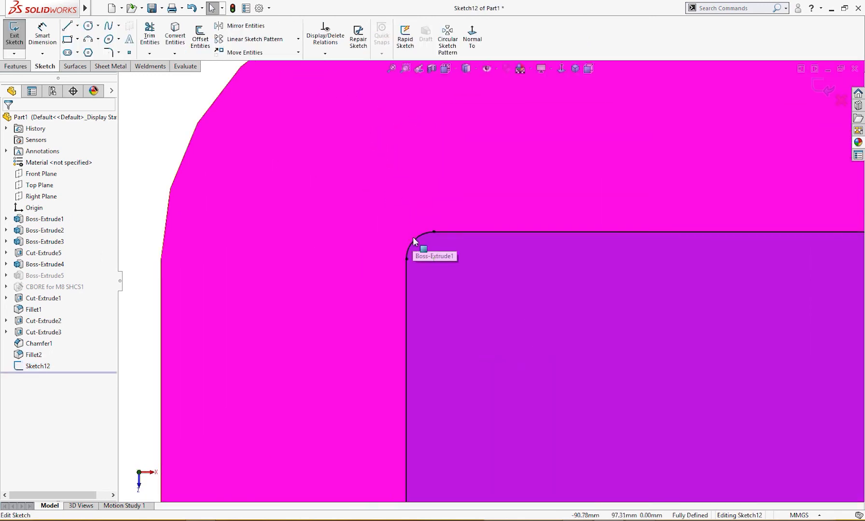
pyautogui.click(412, 236)
pyautogui.press('Delete')
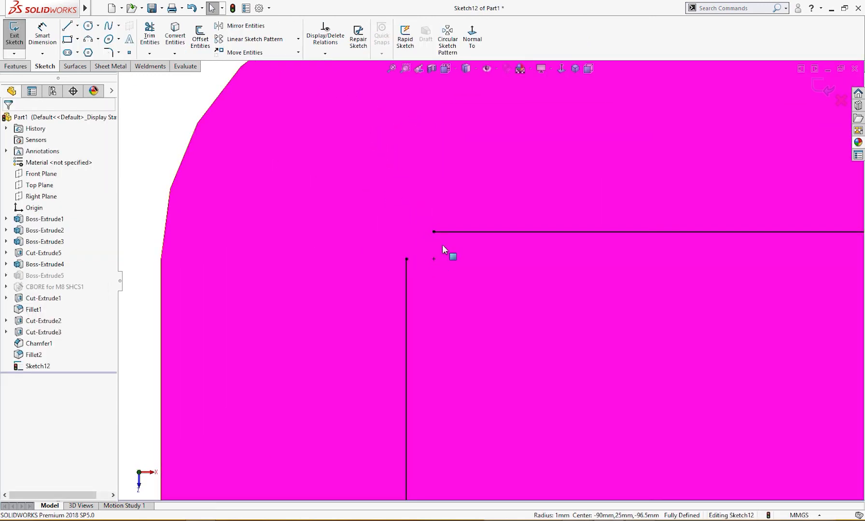
# - Extend the horizontal and vertical offset lines with Power trim and trim the excess so they meet in a sharp corner
pyautogui.moveTo(390, 239); pyautogui.dragTo(363, 256, button='right')
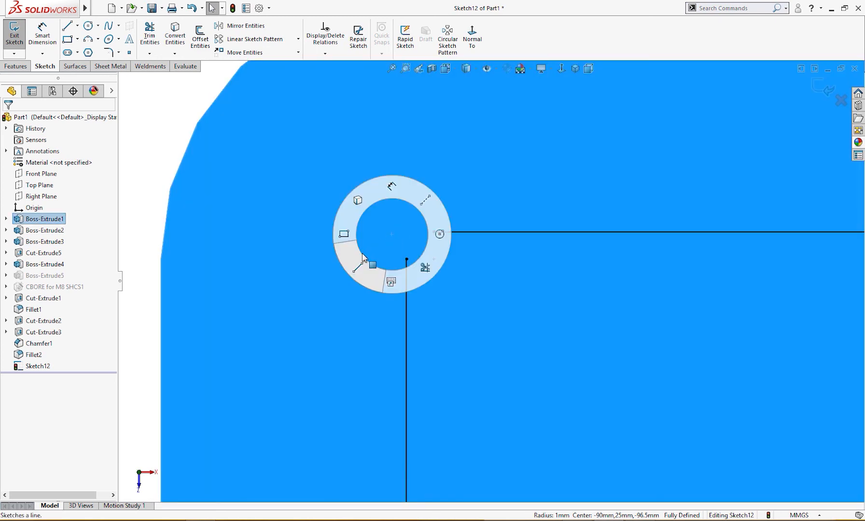
pyautogui.moveTo(416, 261); pyautogui.dragTo(448, 262, button='right')
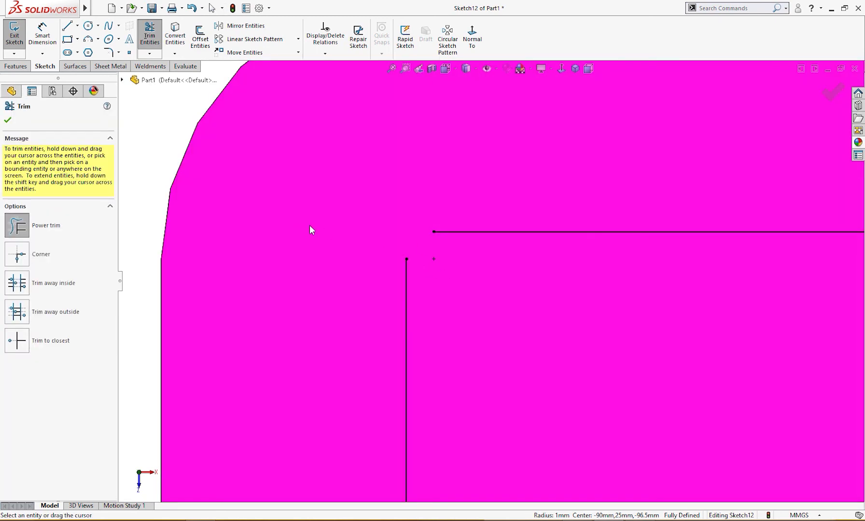
pyautogui.moveTo(438, 233); pyautogui.dragTo(349, 232)
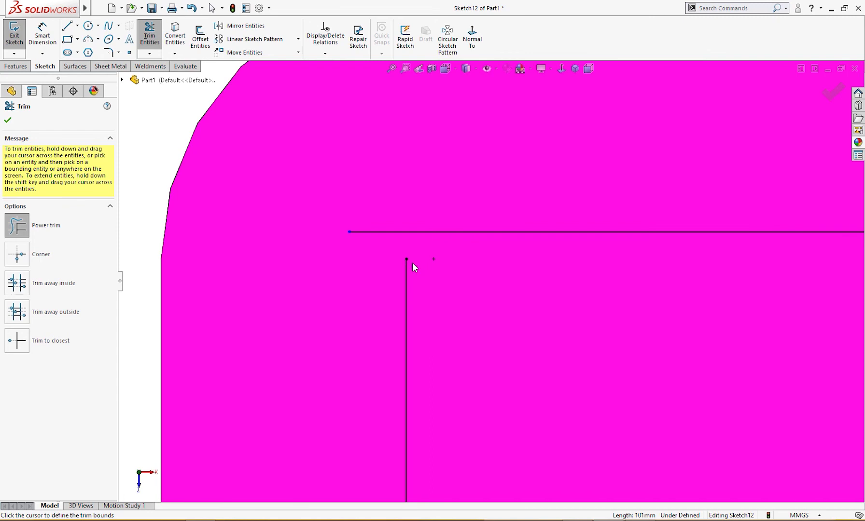
pyautogui.moveTo(405, 262); pyautogui.dragTo(408, 192)
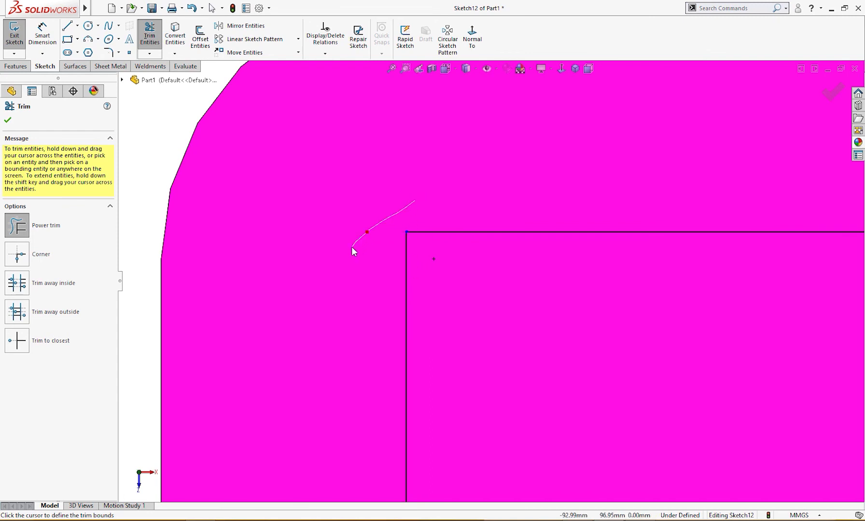
# - Trim the excess horizontal line beyond the pocket sketch's corner and finish trimming
pyautogui.moveTo(352, 246); pyautogui.dragTo(351, 250)
pyautogui.scroll(5, 351, 251)
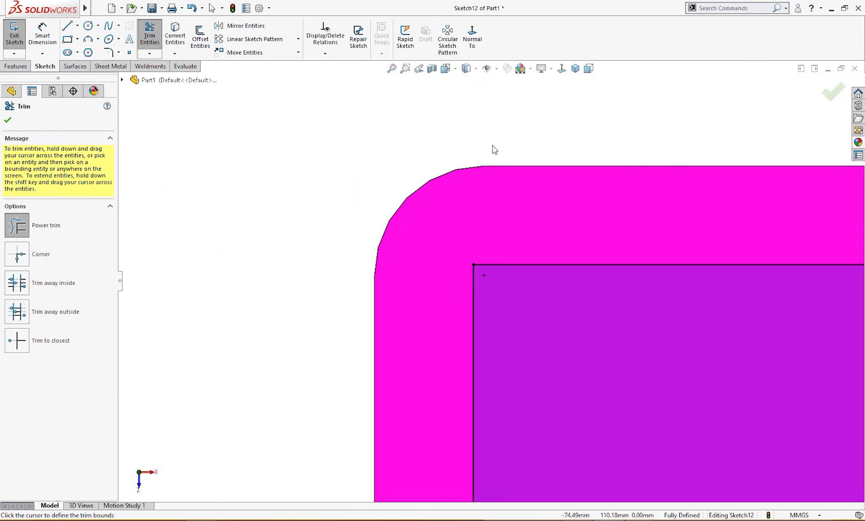
pyautogui.click(7, 121)
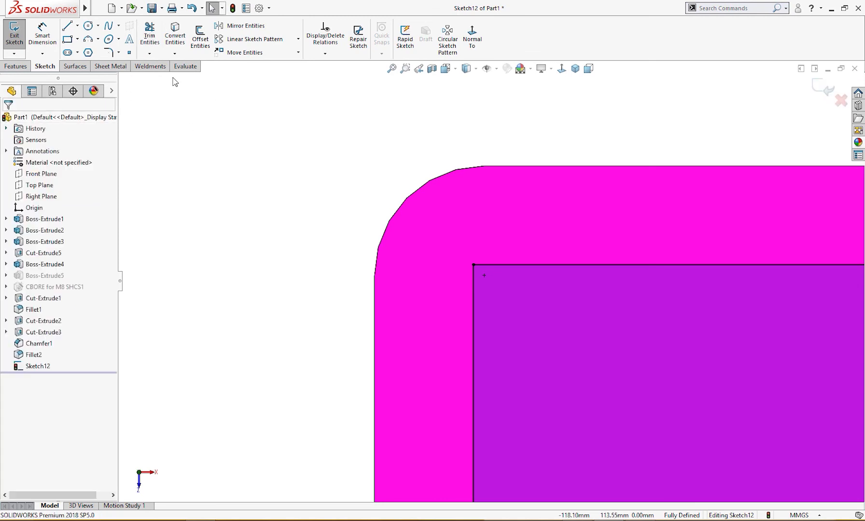
# - Start an Extruded Cut from the corrected pocket sketch, ending at an offset from the base plate's underside face
pyautogui.click(16, 67)
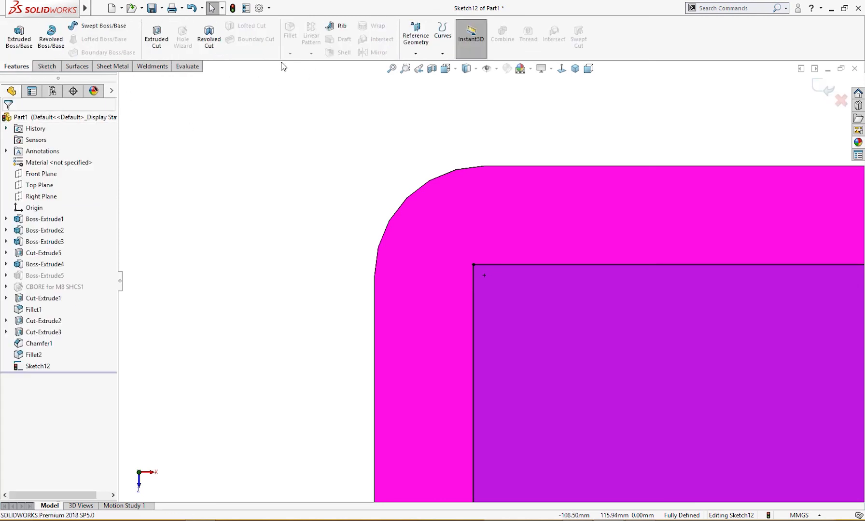
pyautogui.click(166, 44)
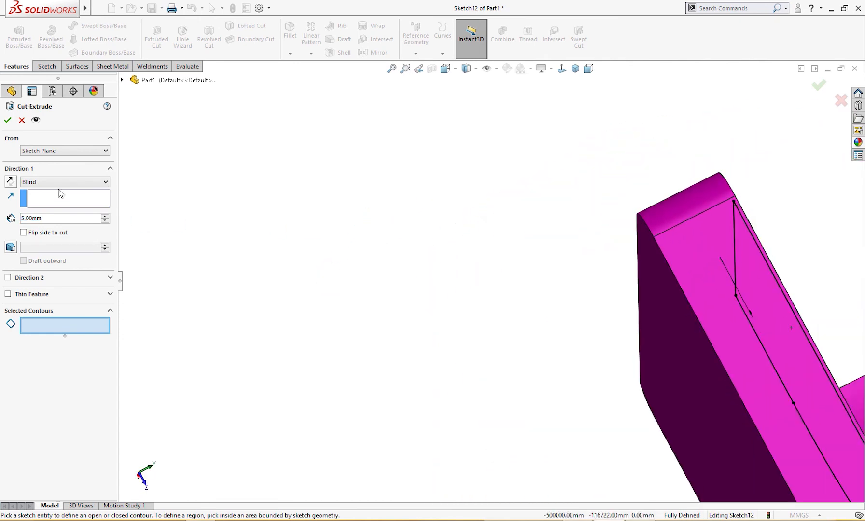
pyautogui.click(48, 182)
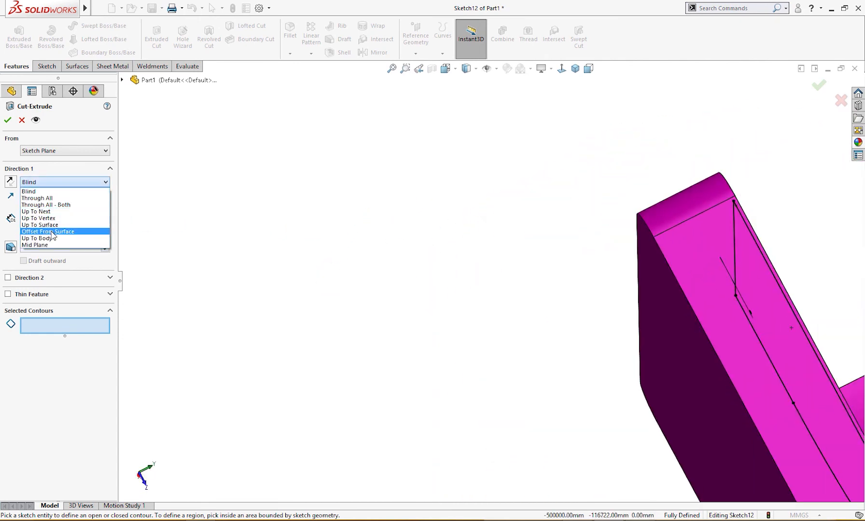
pyautogui.click(48, 233)
pyautogui.click(664, 307)
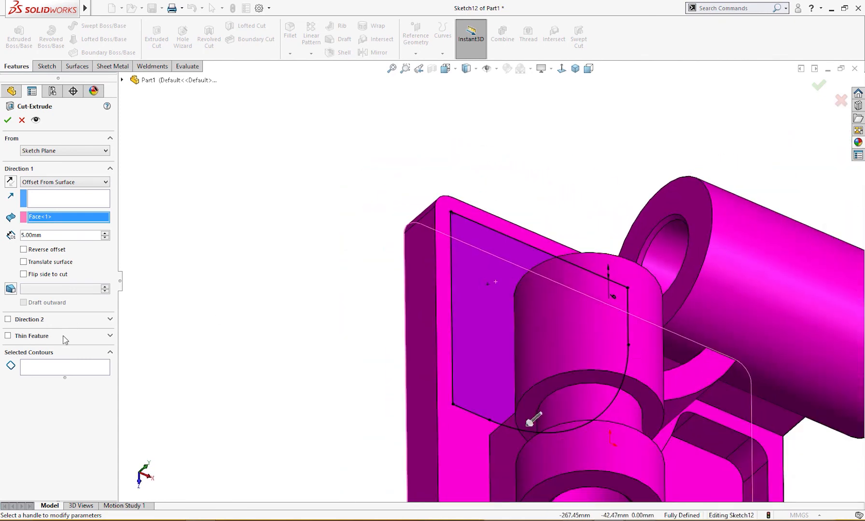
# - Choose the closed pocket region as the cut contour and finish the cut with a 5 mm offset
pyautogui.click(59, 370)
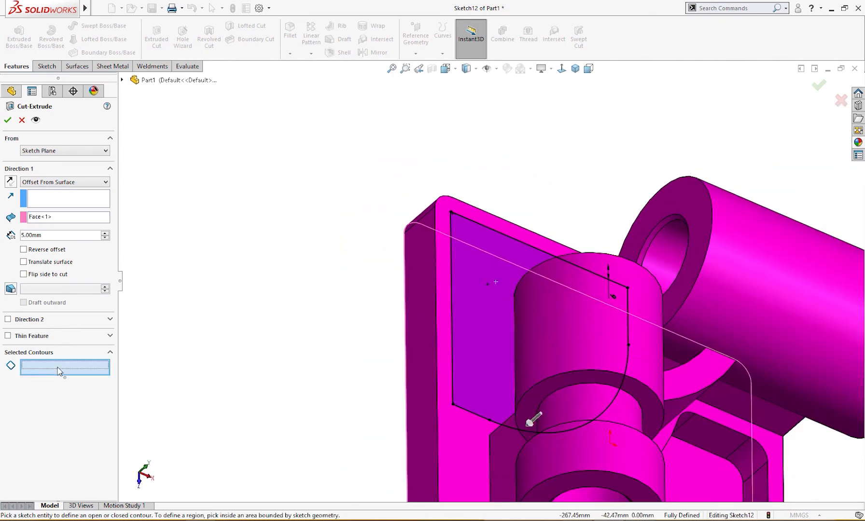
pyautogui.click(486, 291)
pyautogui.moveTo(328, 323)
pyautogui.mouseDown(button='middle')
pyautogui.moveTo(367, 320)
pyautogui.moveTo(386, 332)
pyautogui.moveTo(362, 347)
pyautogui.moveTo(347, 341)
pyautogui.mouseUp(button='middle')
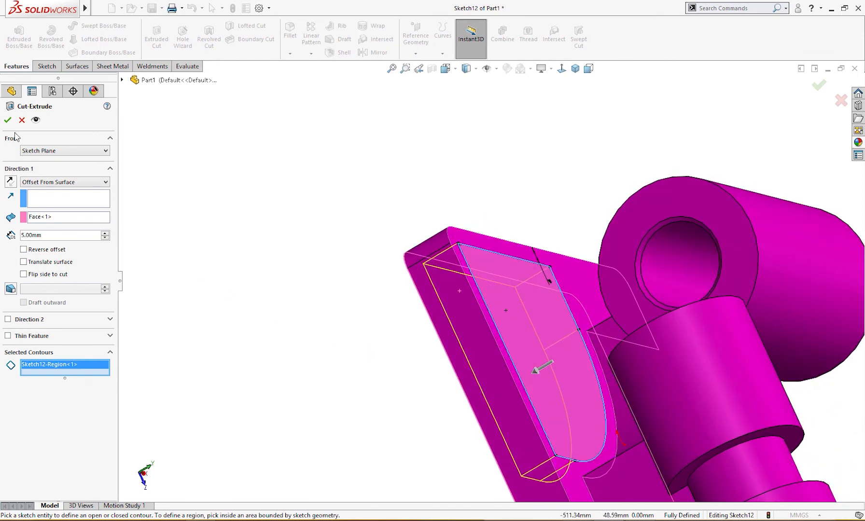
pyautogui.click(7, 120)
# - Fillet the three sharp vertical corner edges inside the new pocket with a 10 mm radius
pyautogui.moveTo(261, 223); pyautogui.dragTo(240, 237, button='middle')
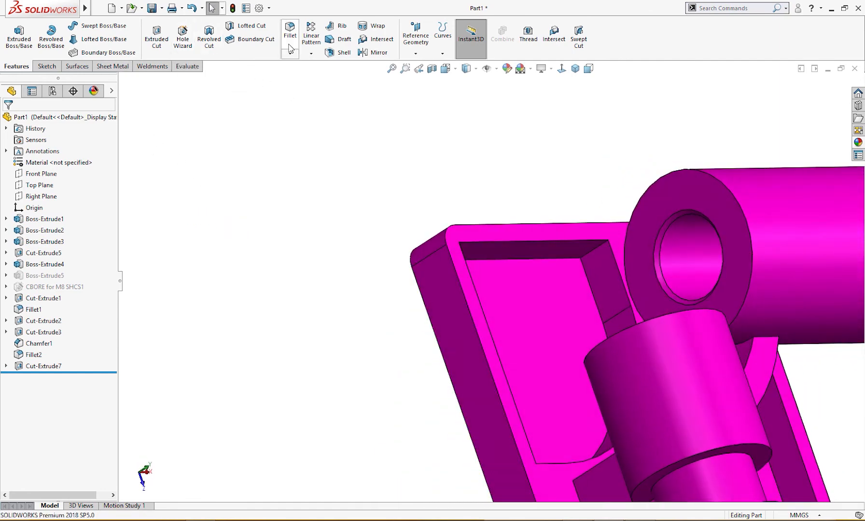
pyautogui.click(588, 252)
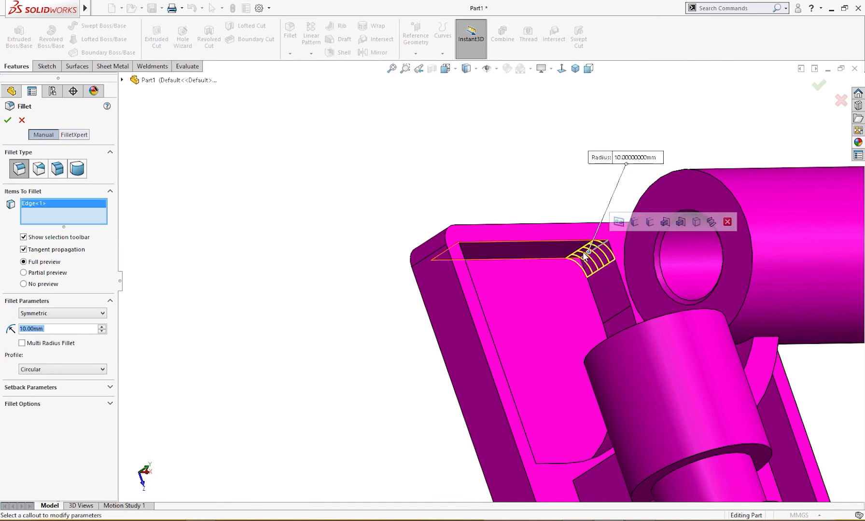
pyautogui.moveTo(486, 262); pyautogui.dragTo(497, 427, button='middle')
pyautogui.click(405, 249)
pyautogui.click(495, 426)
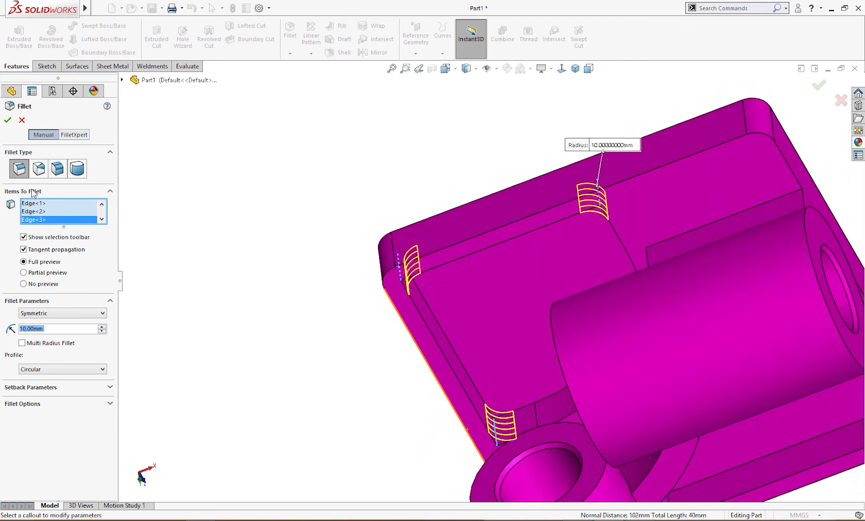
pyautogui.click(8, 120)
pyautogui.moveTo(154, 228); pyautogui.dragTo(208, 346, button='middle')
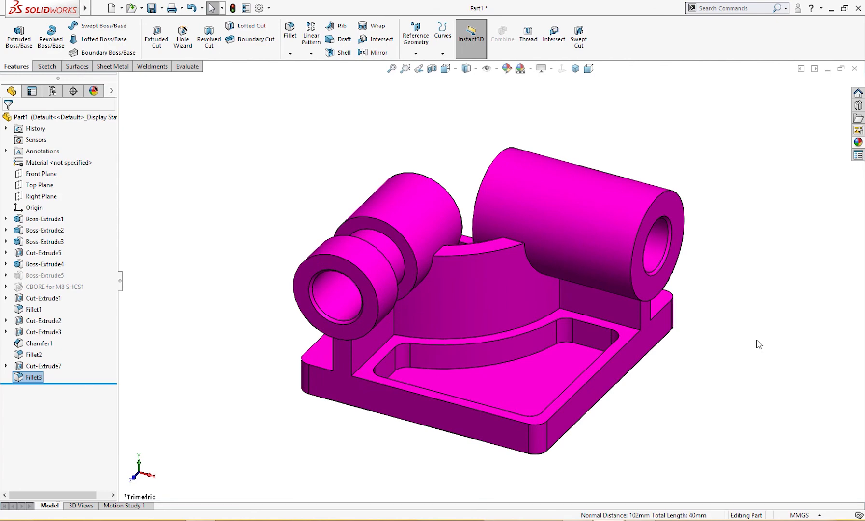
pyautogui.moveTo(755, 344); pyautogui.dragTo(734, 346, button='middle')
pyautogui.hotkey('ctrl', '7')
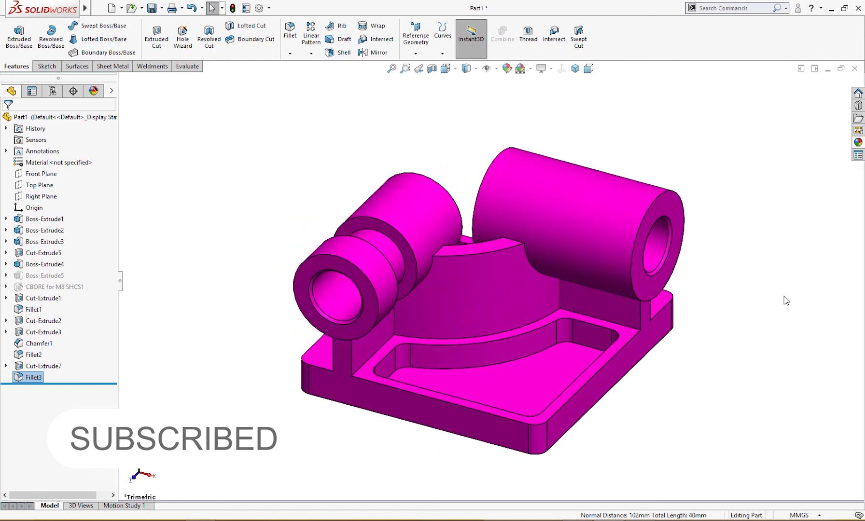